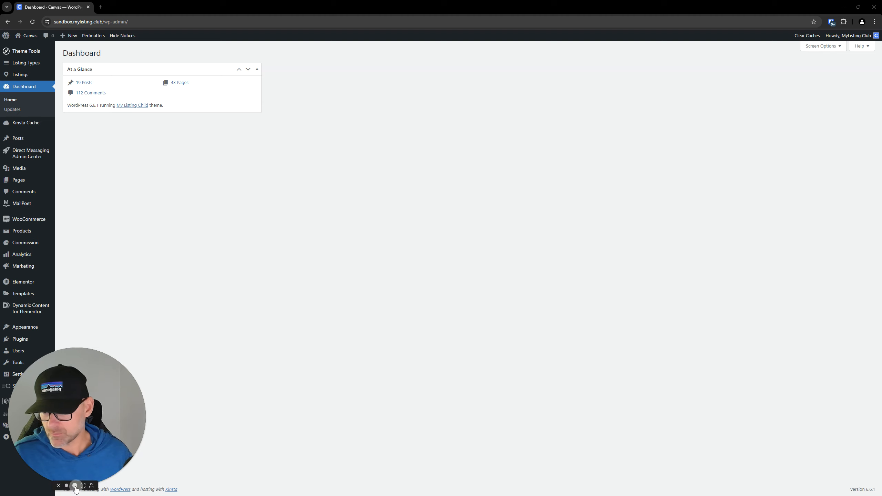
pyautogui.click(67, 486)
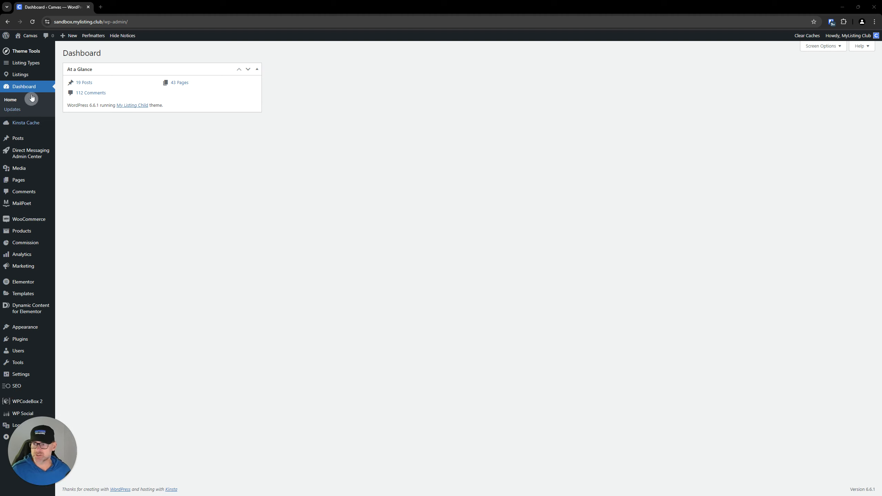
# Open the form for adding a new listing type in a new browser tab and title it "Deal".
pyautogui.moveTo(33, 63)
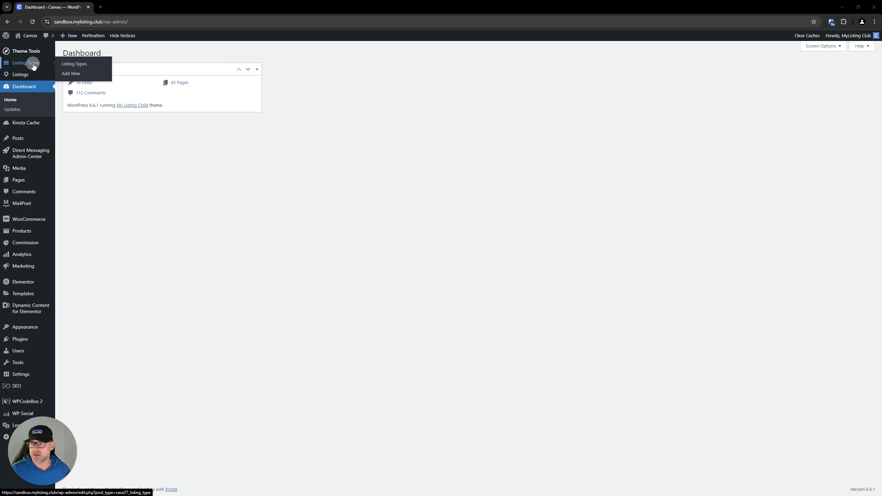
pyautogui.rightClick(70, 74)
pyautogui.click(91, 81)
pyautogui.click(121, 8)
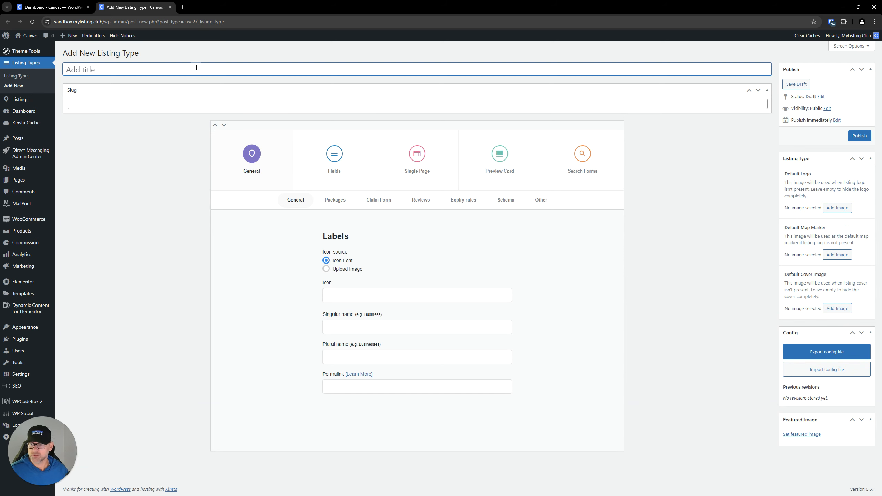
pyautogui.write('Deal')
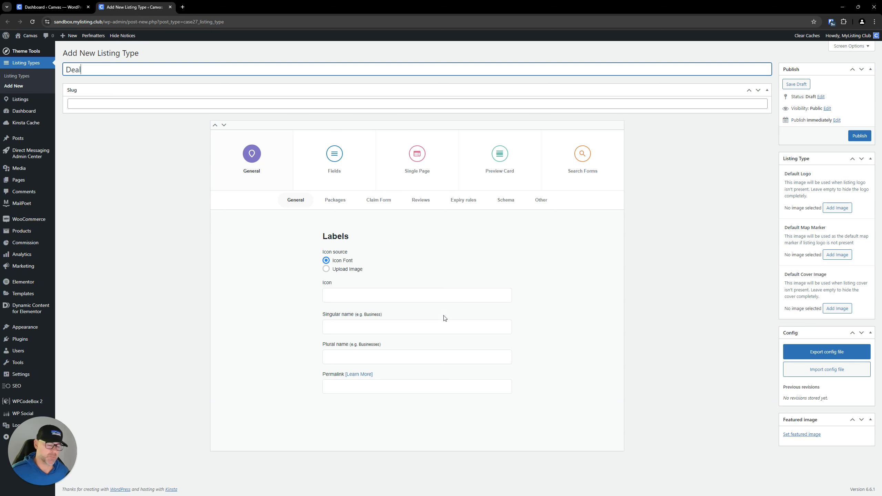
# Add the preset Description, Category, Tags and Related Listing fields to the Deal listing type's fields.
pyautogui.click(336, 155)
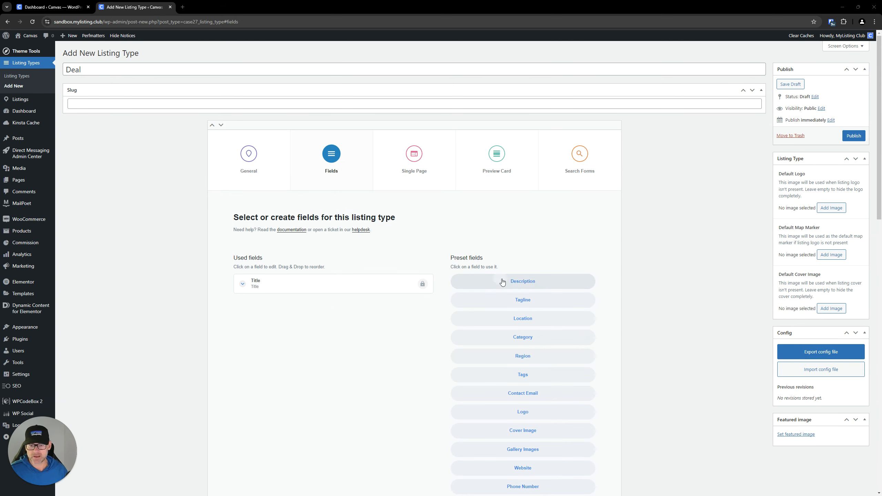
pyautogui.click(525, 282)
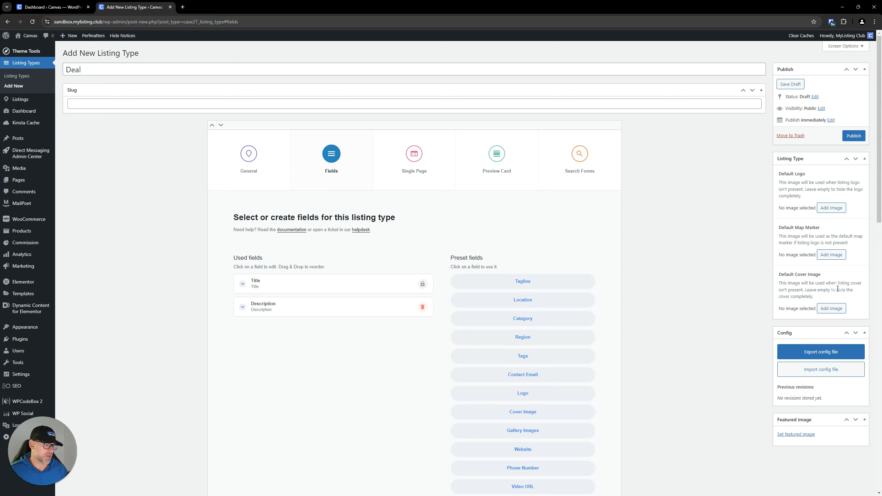
pyautogui.click(513, 319)
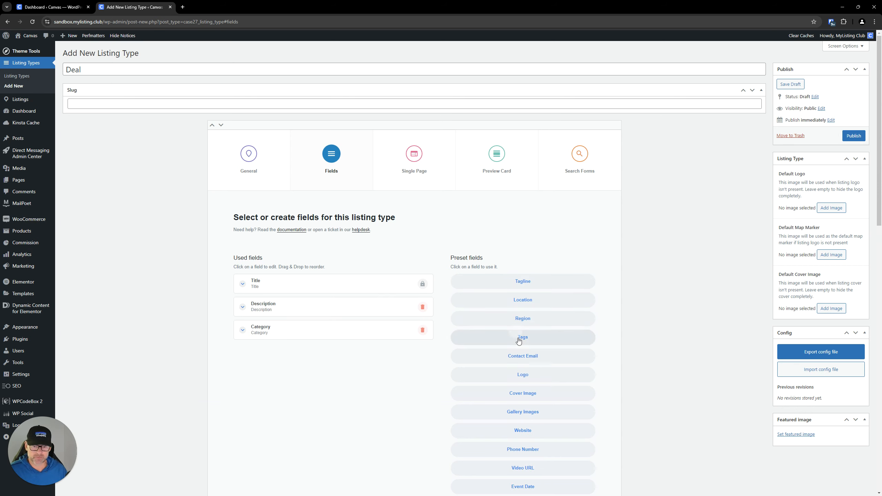
pyautogui.click(533, 342)
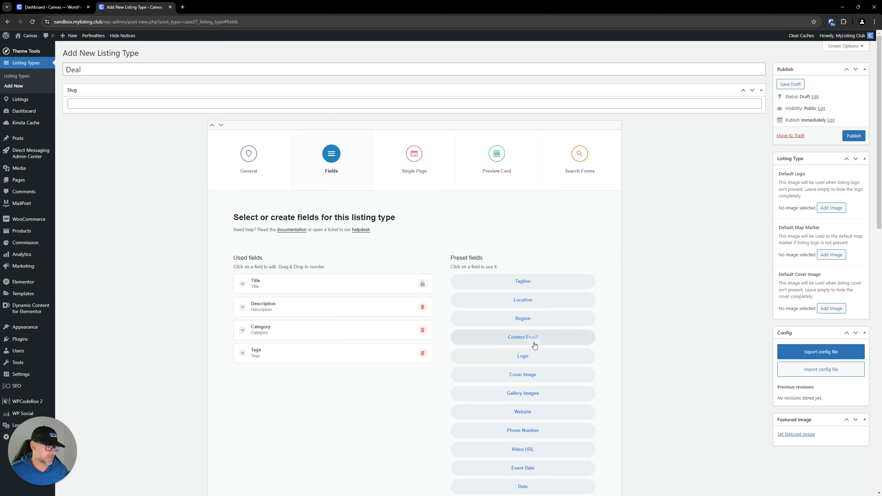
pyautogui.scroll(-3, 532, 349)
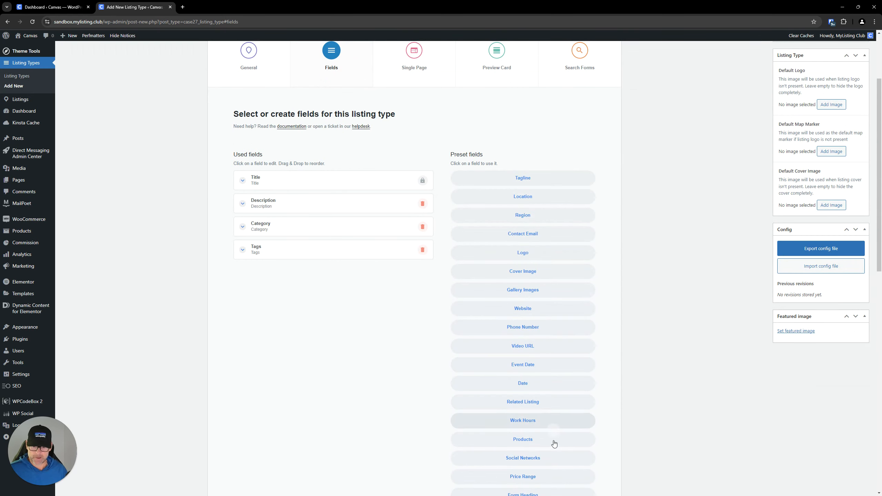
pyautogui.scroll(-3, 532, 402)
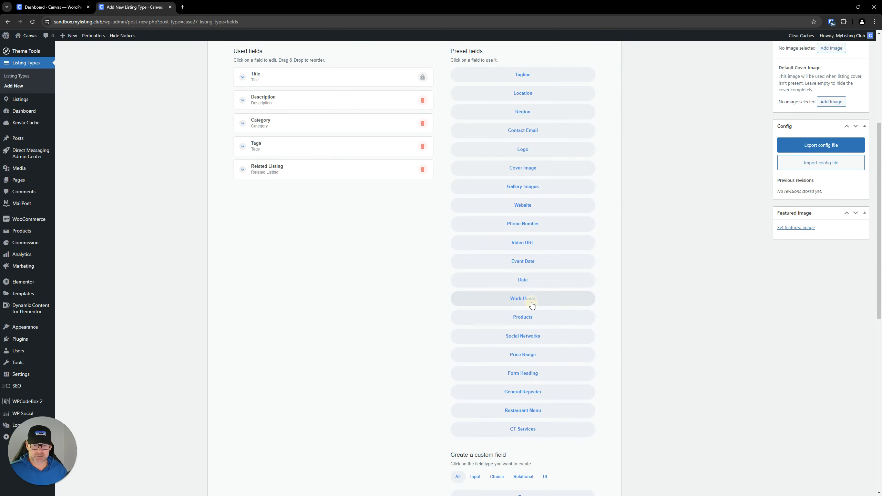
pyautogui.click(532, 304)
# Add a custom form heading after the Related Listing field.
pyautogui.scroll(-1, 511, 305)
pyautogui.scroll(-10, 511, 306)
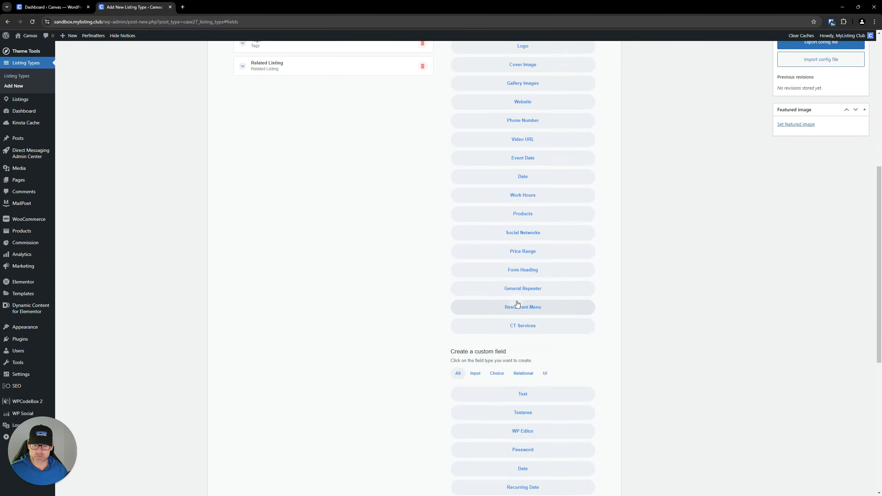
pyautogui.click(529, 429)
pyautogui.scroll(10, 382, 321)
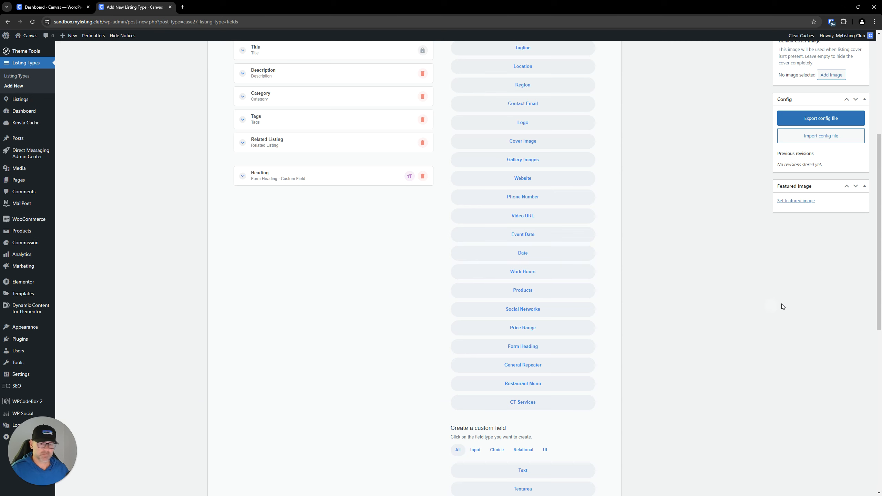
# Add the preset Logo and Video URL fields beneath the form heading.
pyautogui.scroll(6, 544, 313)
pyautogui.scroll(-3, 532, 268)
pyautogui.click(534, 235)
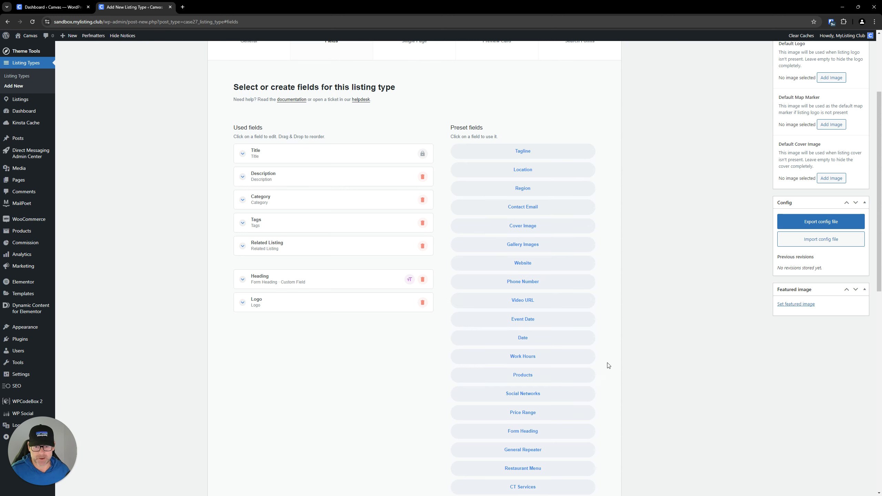
pyautogui.scroll(-2, 523, 320)
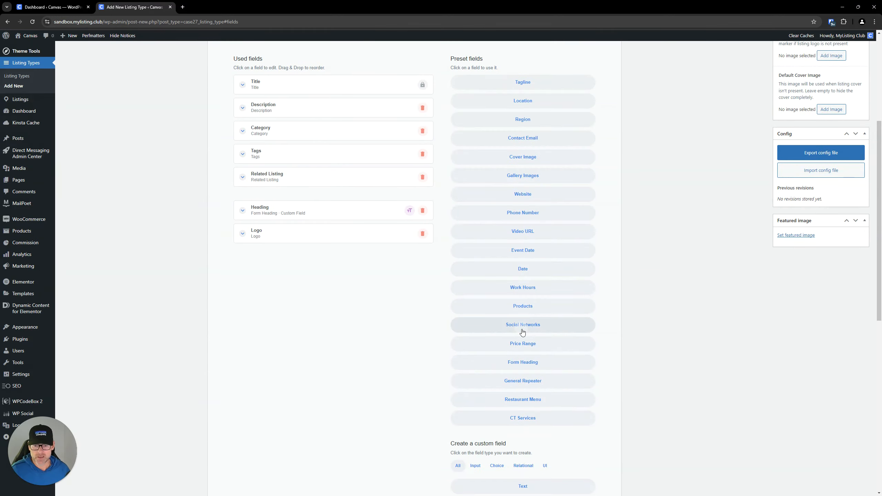
pyautogui.click(535, 232)
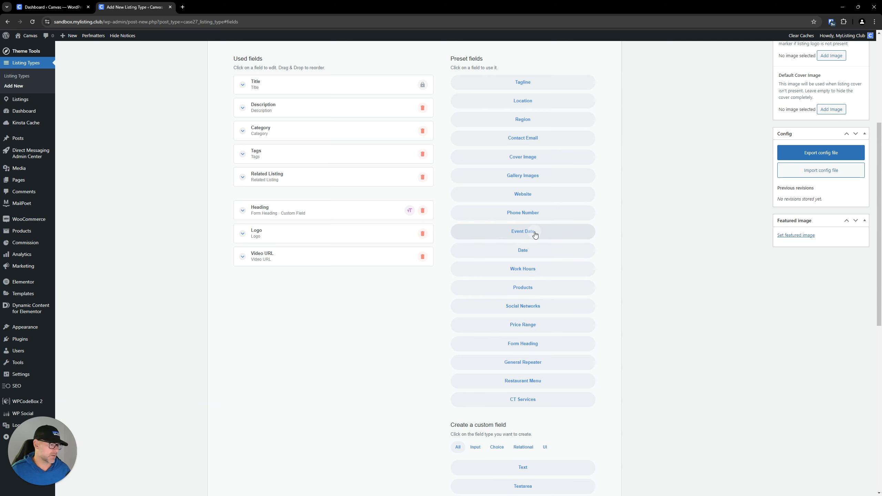
# Add a second custom form heading after the Video URL field.
pyautogui.scroll(-5, 535, 330)
pyautogui.scroll(-5, 540, 363)
pyautogui.click(535, 424)
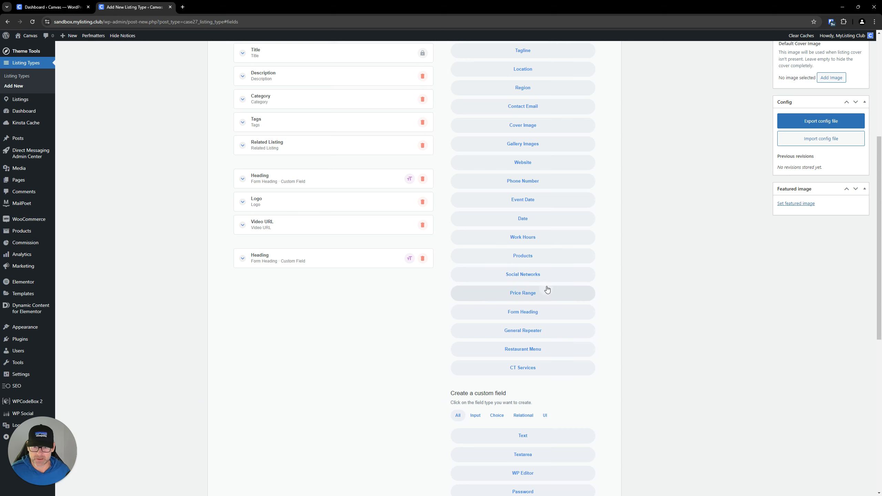
# Create a custom Number field and a custom Text field beneath the second heading.
pyautogui.scroll(-4, 528, 274)
pyautogui.scroll(7, 556, 299)
pyautogui.scroll(-5, 549, 382)
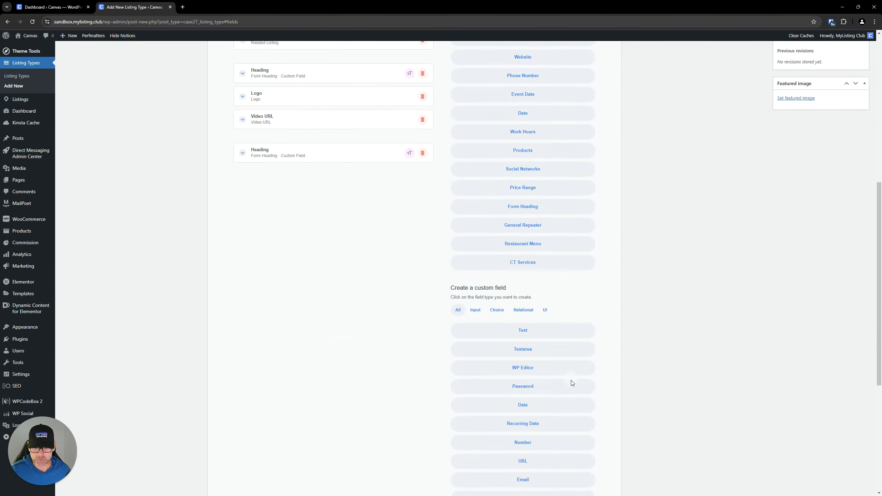
pyautogui.scroll(-3, 555, 365)
pyautogui.click(525, 309)
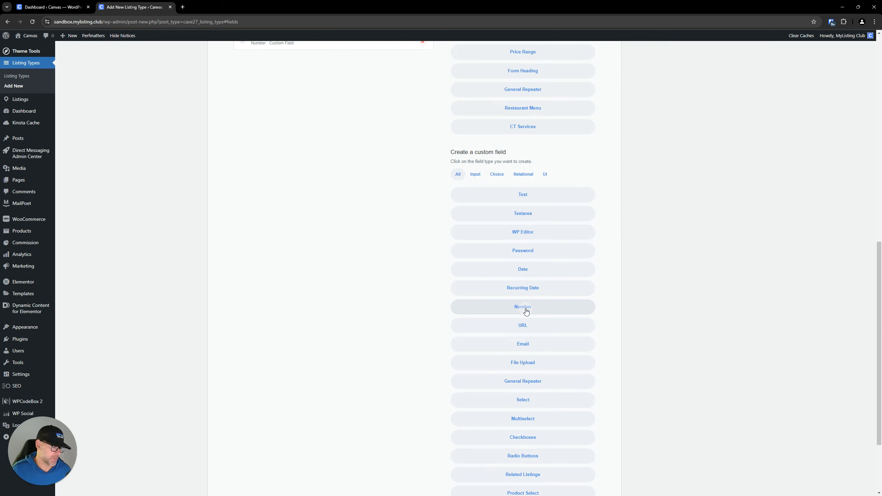
pyautogui.click(521, 198)
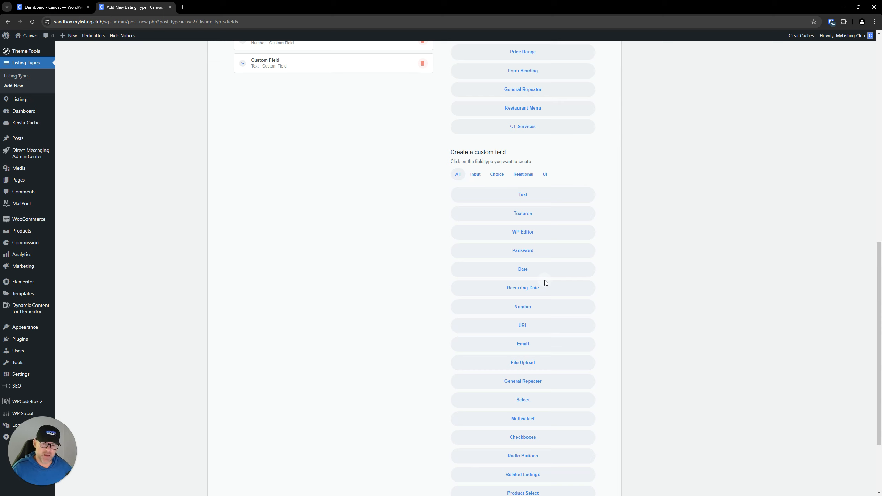
# Add the preset Website field to the end of the used fields.
pyautogui.scroll(4, 424, 264)
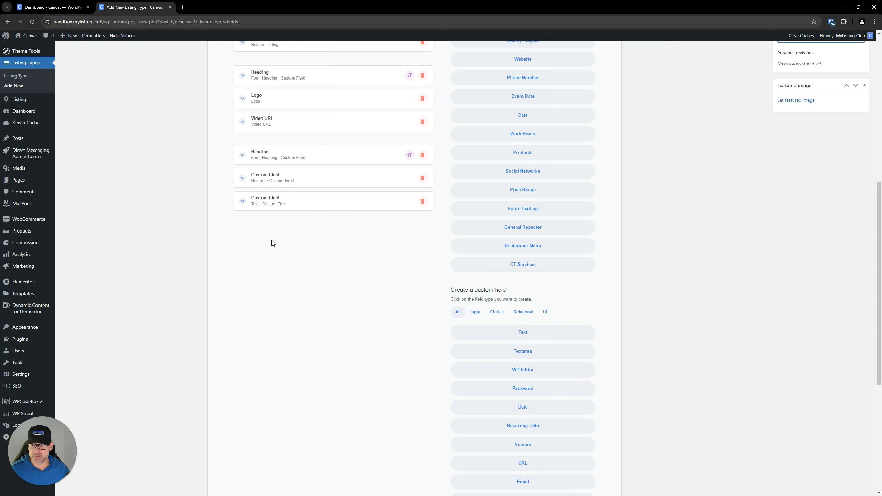
pyautogui.scroll(-5, 269, 243)
pyautogui.scroll(10, 333, 261)
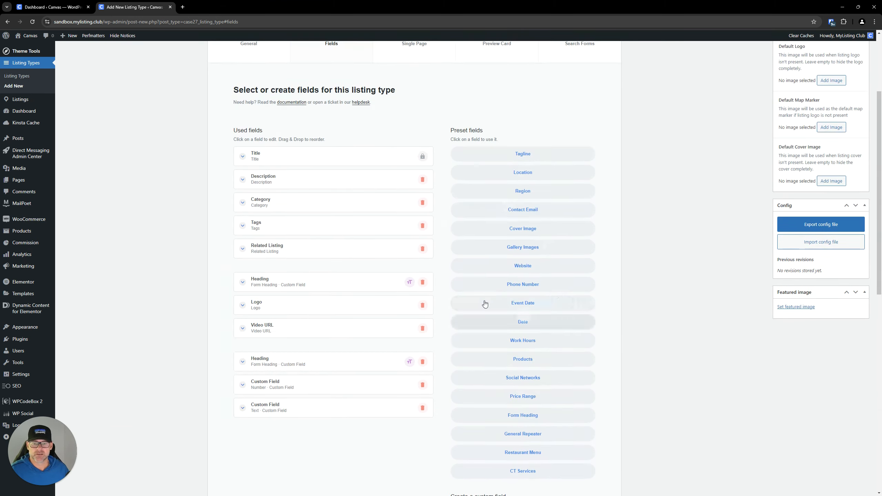
pyautogui.click(542, 266)
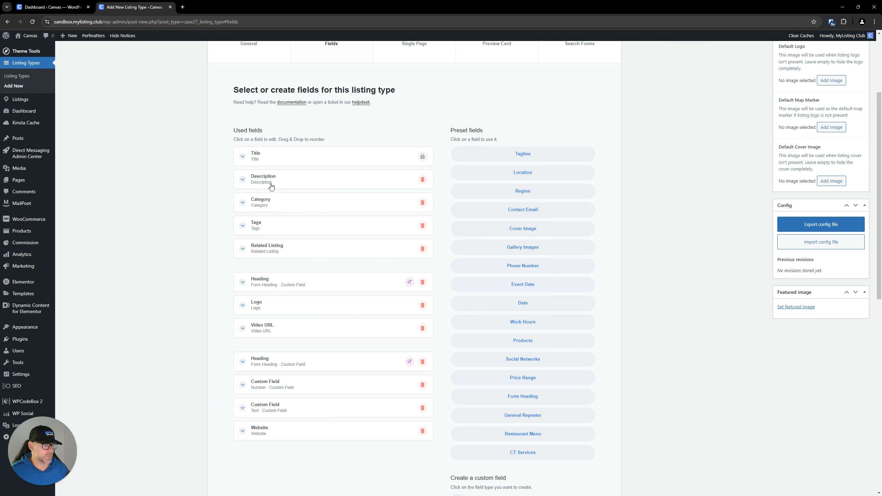
# Label the form heading above the Logo field "Media" and look at its icon choices without picking one.
pyautogui.scroll(-2, 278, 225)
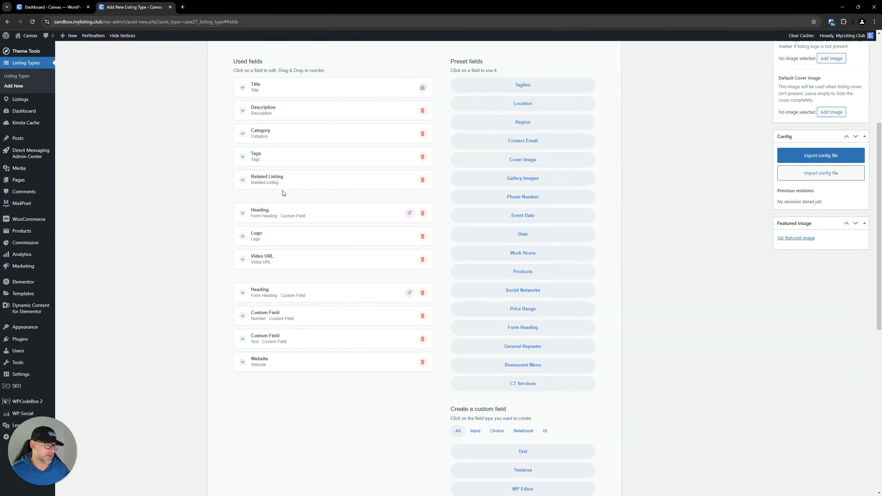
pyautogui.scroll(-2, 284, 192)
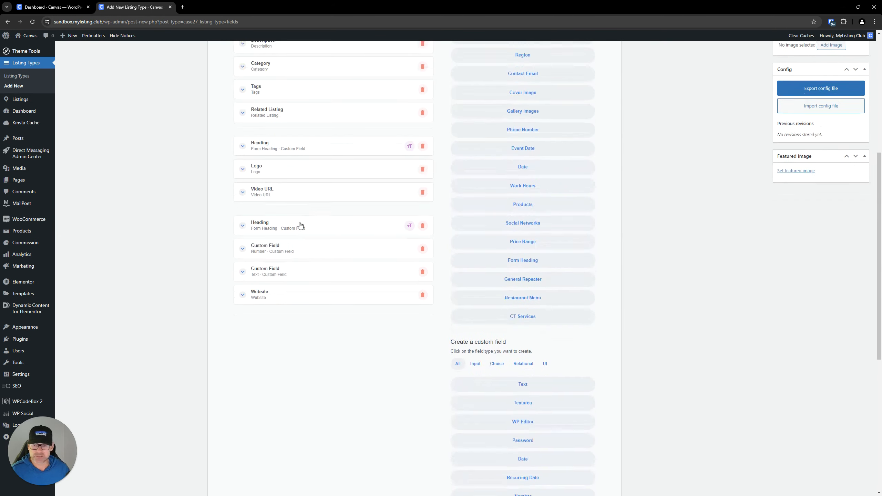
pyautogui.click(271, 150)
pyautogui.doubleClick(274, 174)
pyautogui.write('Media')
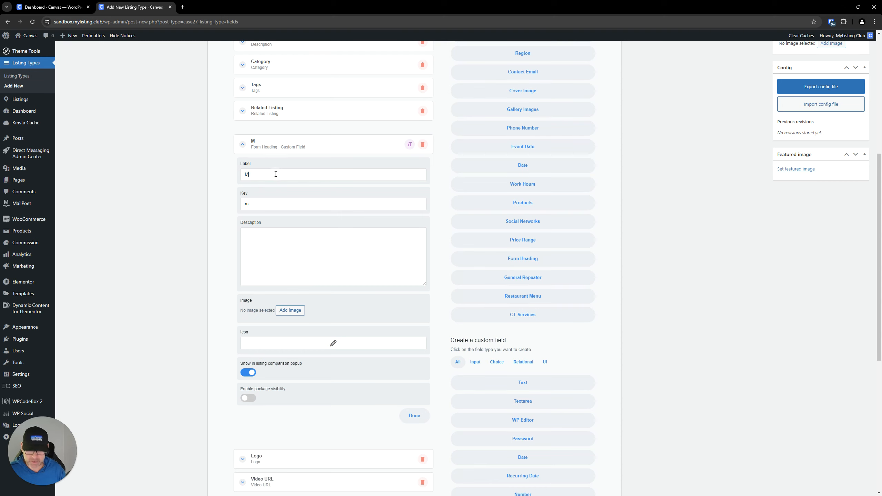
pyautogui.click(331, 342)
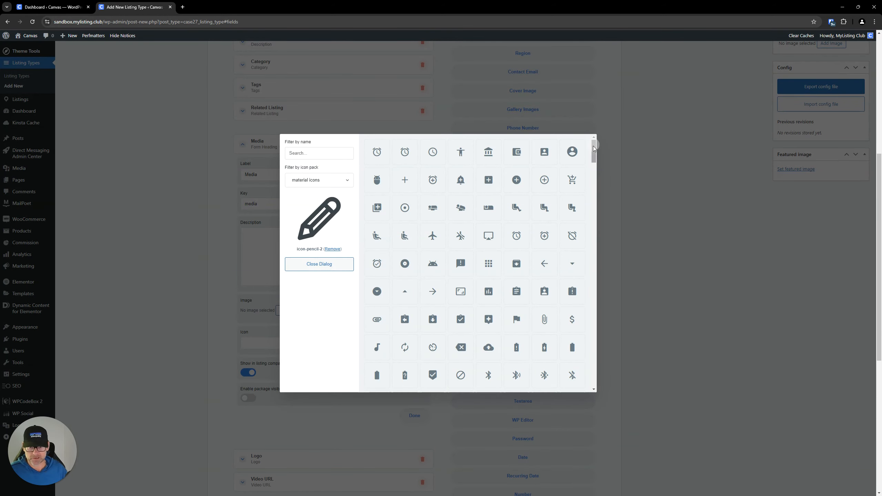
pyautogui.click(615, 219)
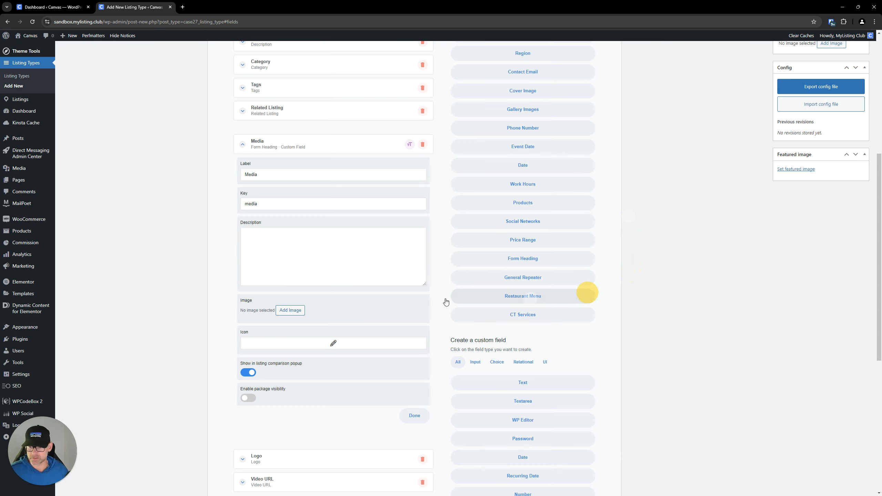
# Turn off showing the Media heading in the listing comparison popup and collapse its settings.
pyautogui.click(289, 148)
pyautogui.click(287, 146)
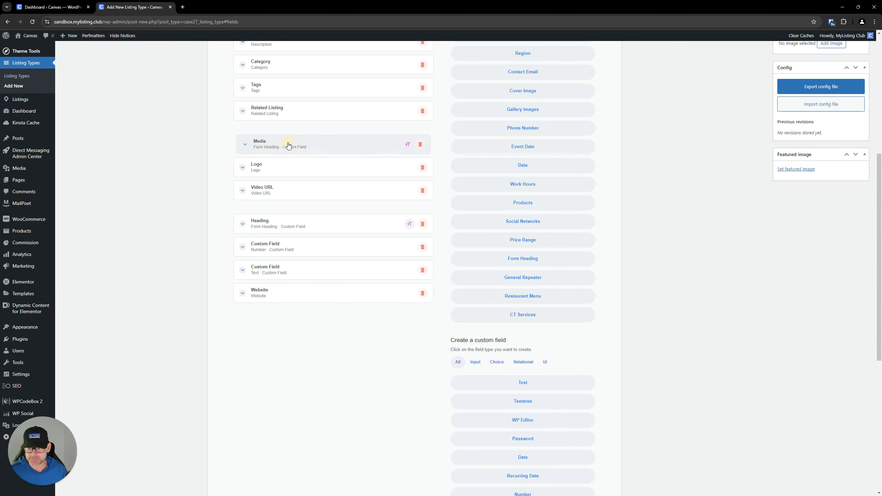
pyautogui.click(249, 373)
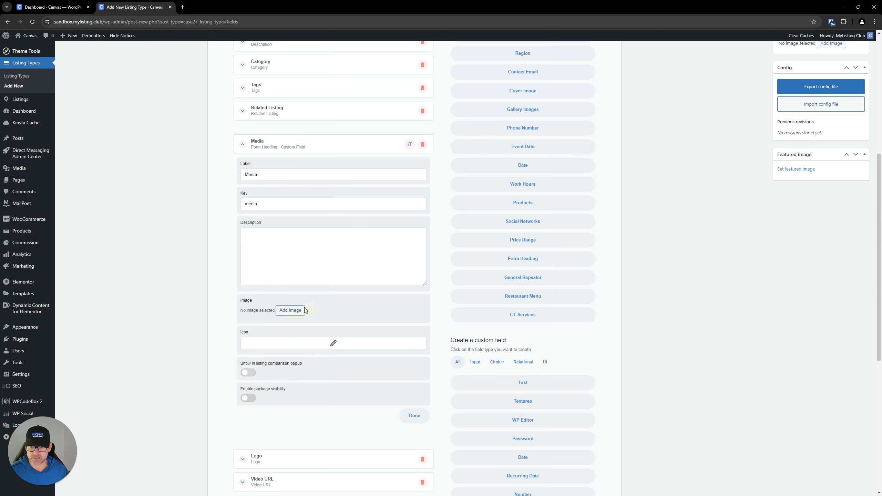
pyautogui.click(264, 149)
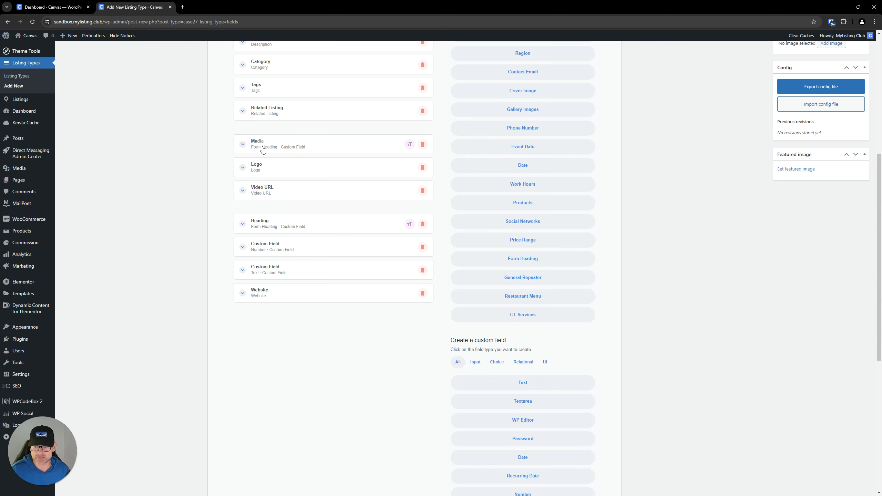
# Turn off showing the Logo field in the listing comparison popup.
pyautogui.click(277, 166)
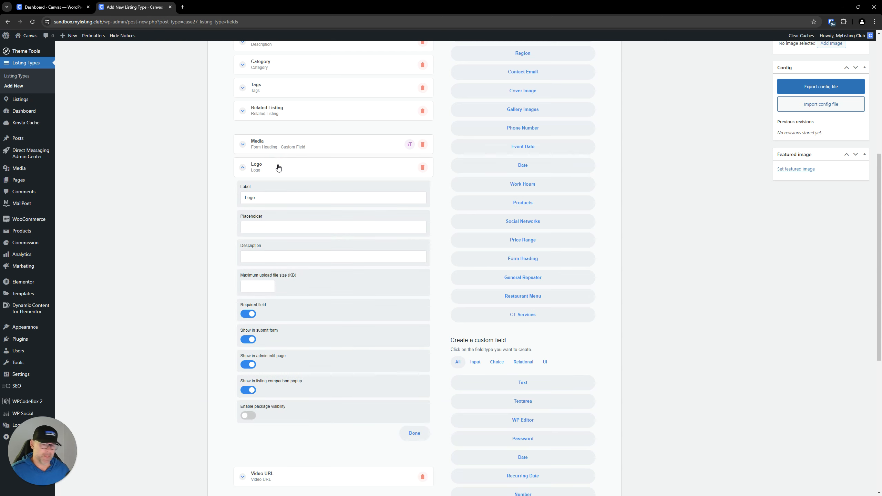
pyautogui.click(279, 168)
pyautogui.click(278, 168)
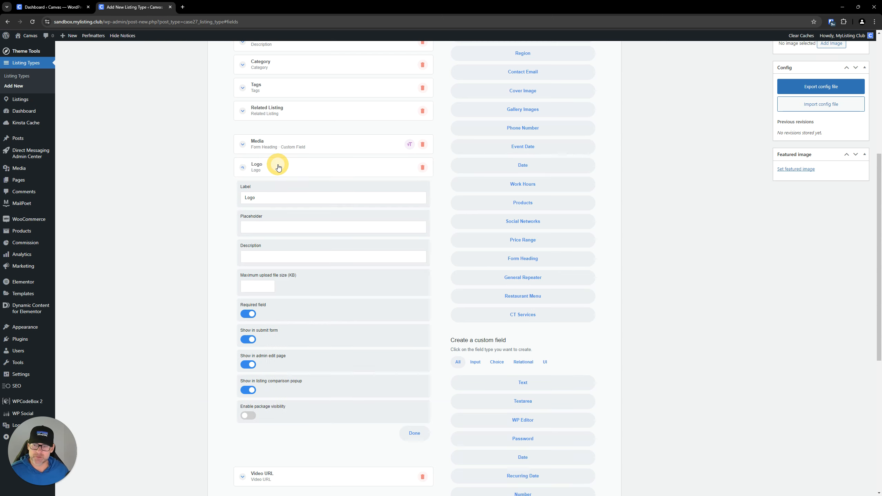
pyautogui.moveTo(240, 380); pyautogui.dragTo(262, 409)
pyautogui.click(248, 390)
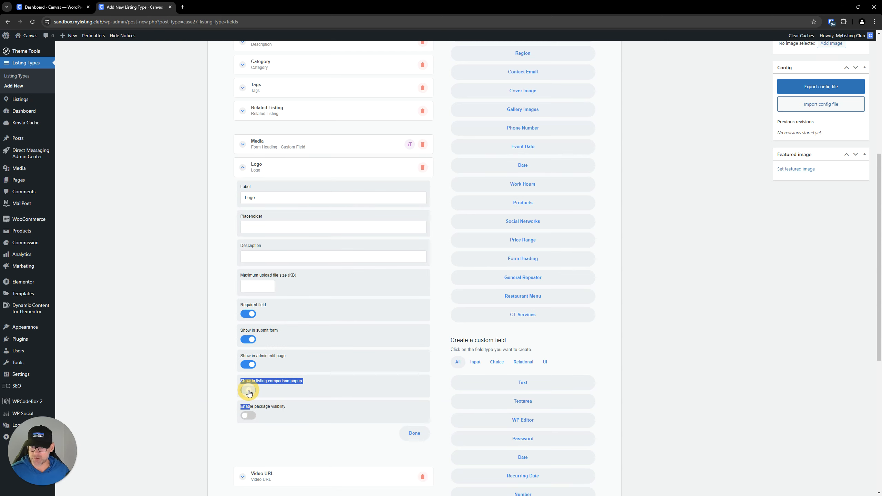
pyautogui.click(266, 167)
pyautogui.click(278, 169)
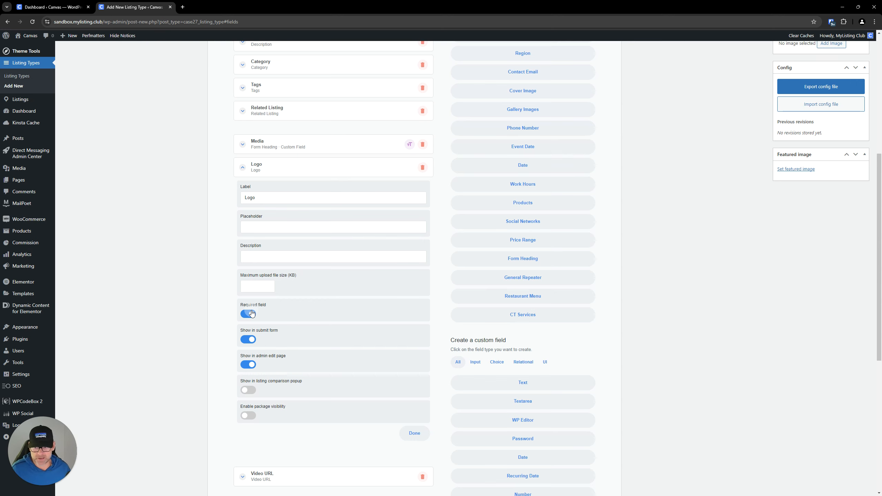
pyautogui.scroll(6, 268, 286)
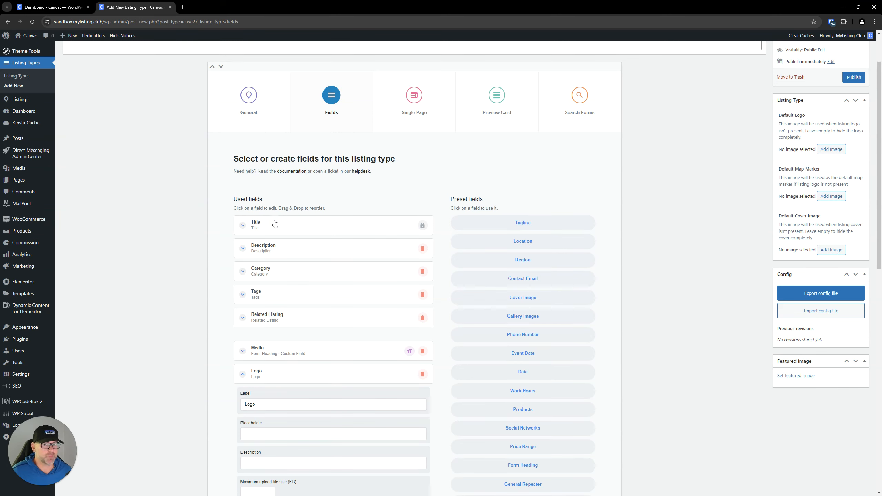
# Review the Title and Description field settings, and make the Category field required.
pyautogui.click(274, 223)
pyautogui.click(274, 223)
pyautogui.click(282, 246)
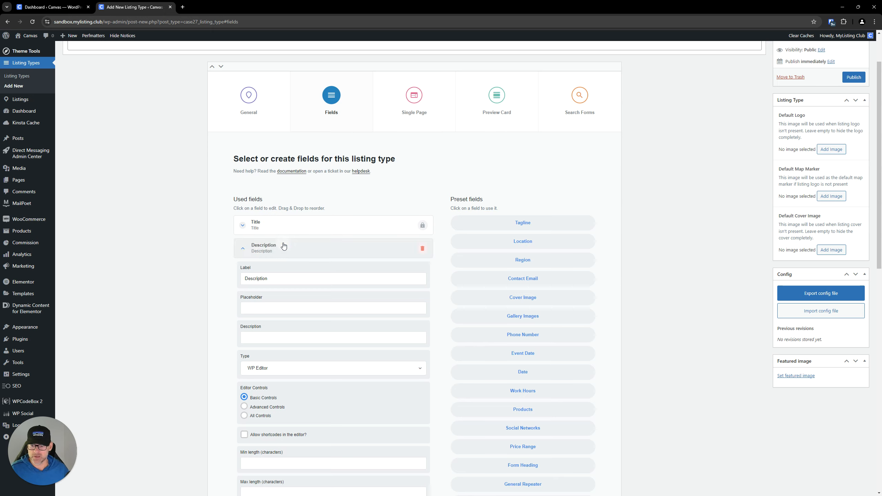
pyautogui.click(284, 246)
pyautogui.scroll(-4, 283, 244)
pyautogui.click(274, 130)
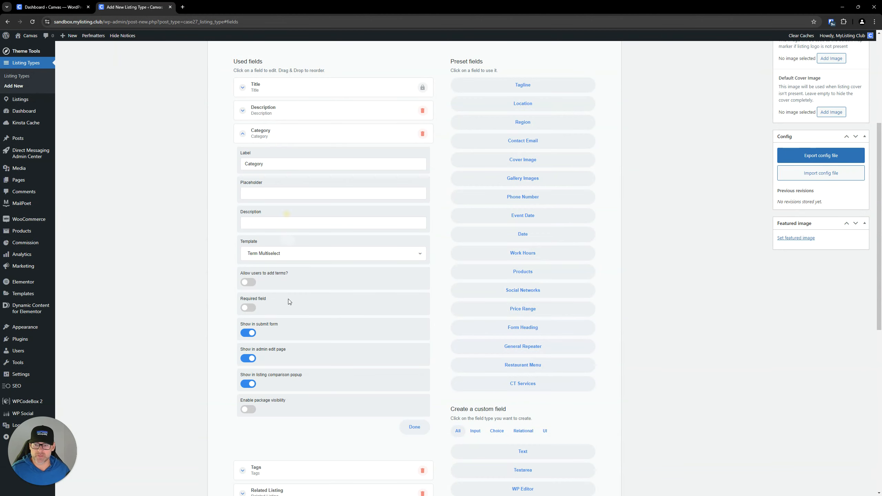
pyautogui.click(248, 308)
pyautogui.click(276, 134)
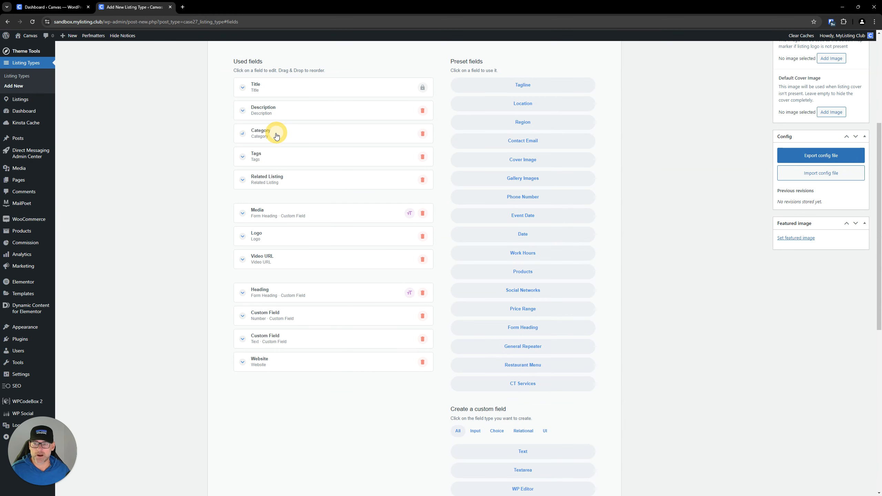
# Make the Tags field required and collapse its settings.
pyautogui.click(284, 157)
pyautogui.click(248, 330)
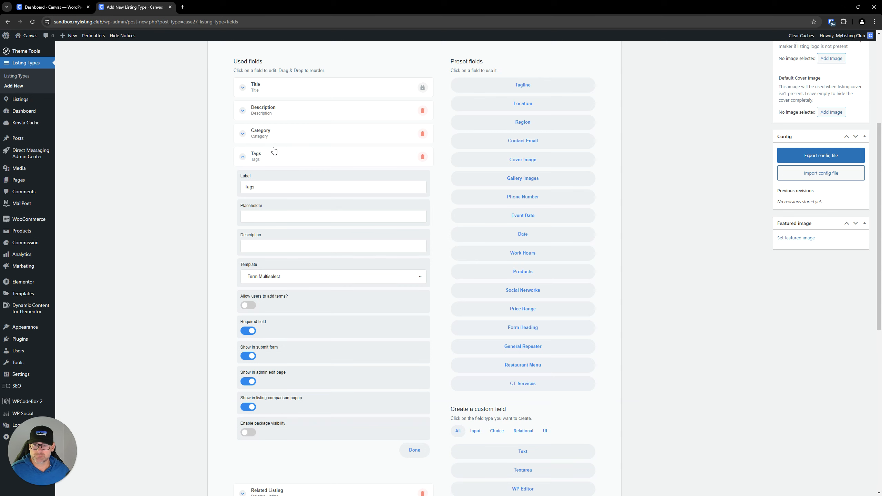
pyautogui.click(278, 157)
# Examine the settings of the Related Listing field, the Media heading and the Logo field.
pyautogui.click(287, 181)
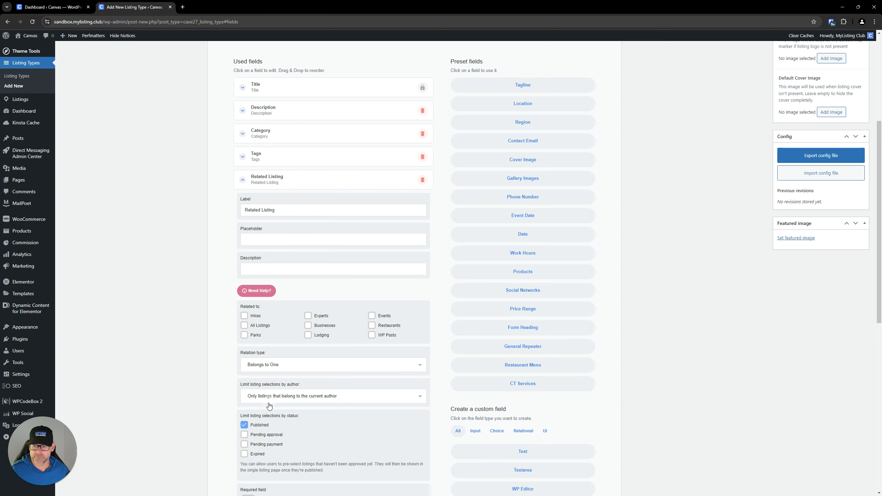
pyautogui.scroll(-2, 277, 297)
pyautogui.scroll(3, 301, 238)
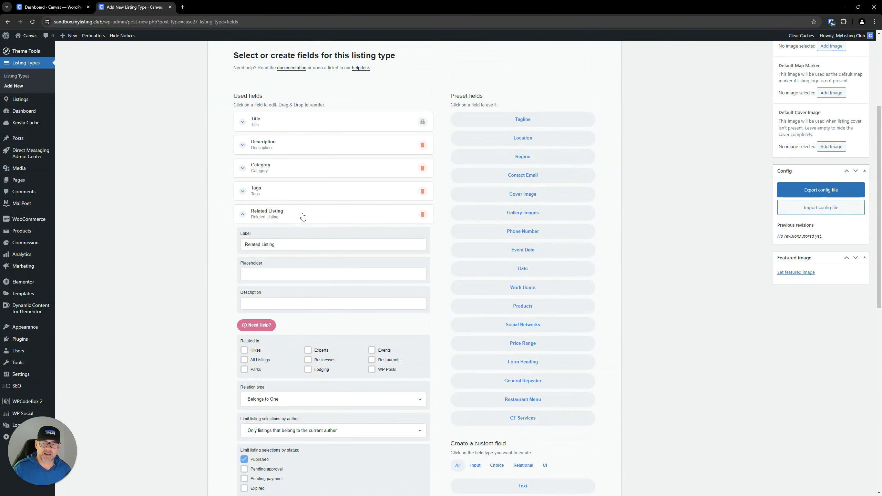
pyautogui.scroll(-5, 306, 235)
pyautogui.scroll(5, 266, 311)
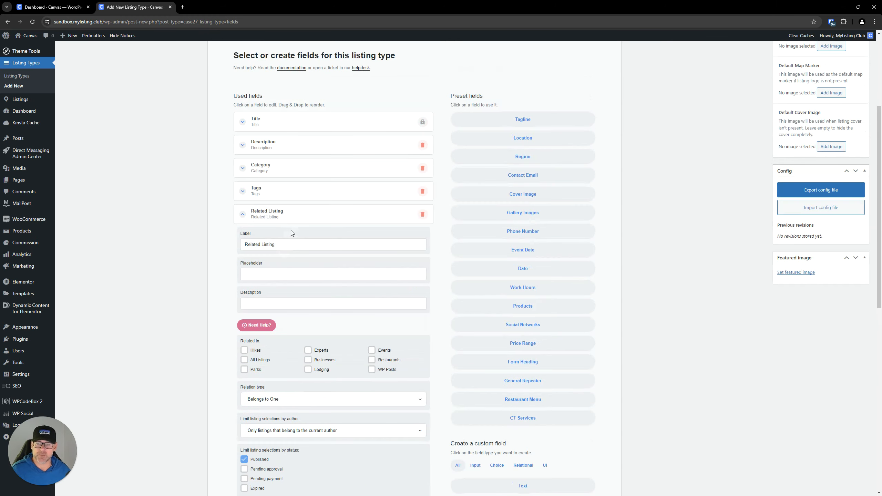
pyautogui.click(275, 213)
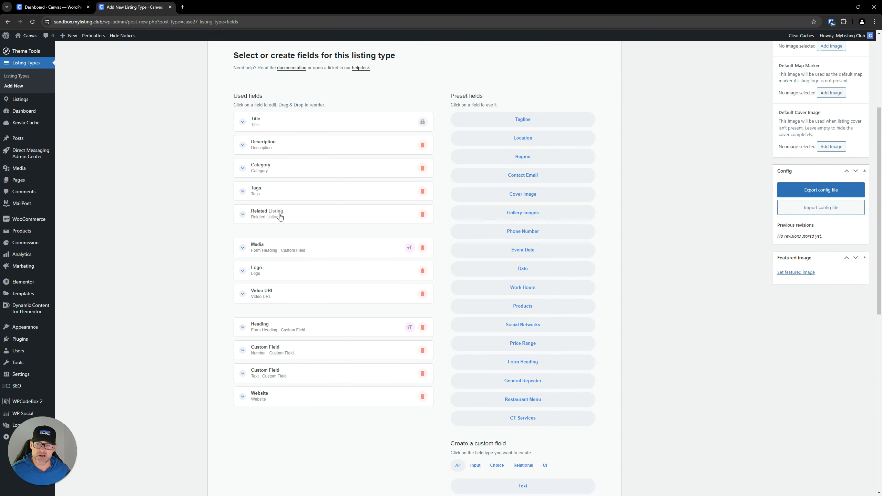
pyautogui.click(283, 246)
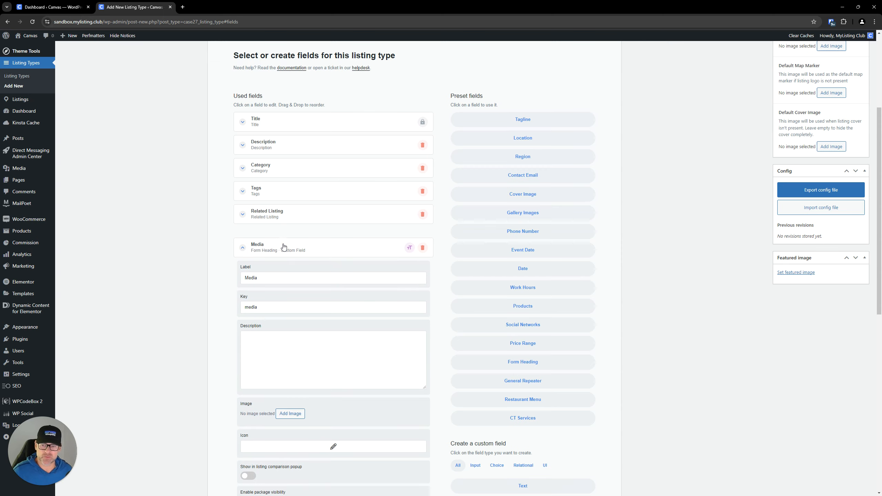
pyautogui.scroll(-2, 282, 245)
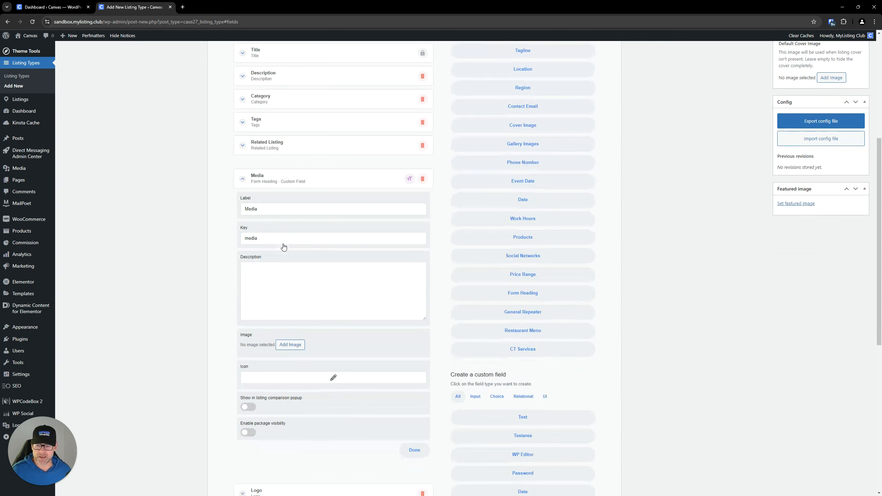
pyautogui.click(287, 181)
pyautogui.click(291, 195)
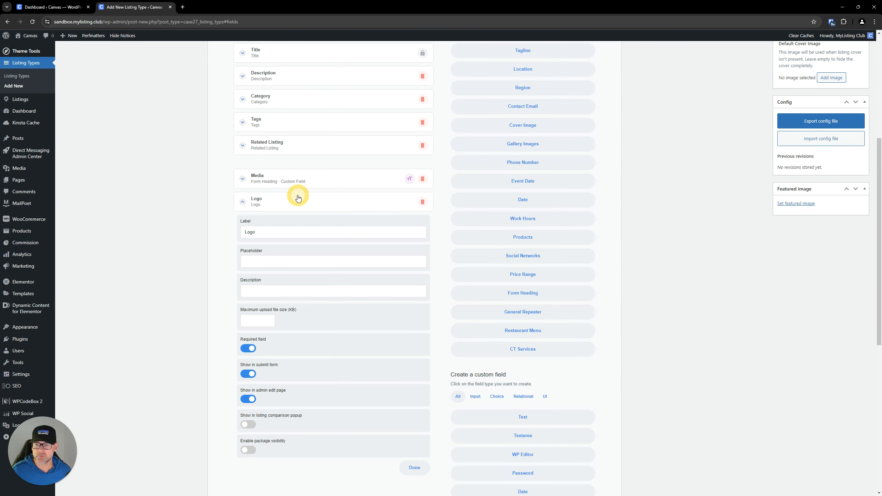
pyautogui.scroll(-1, 301, 254)
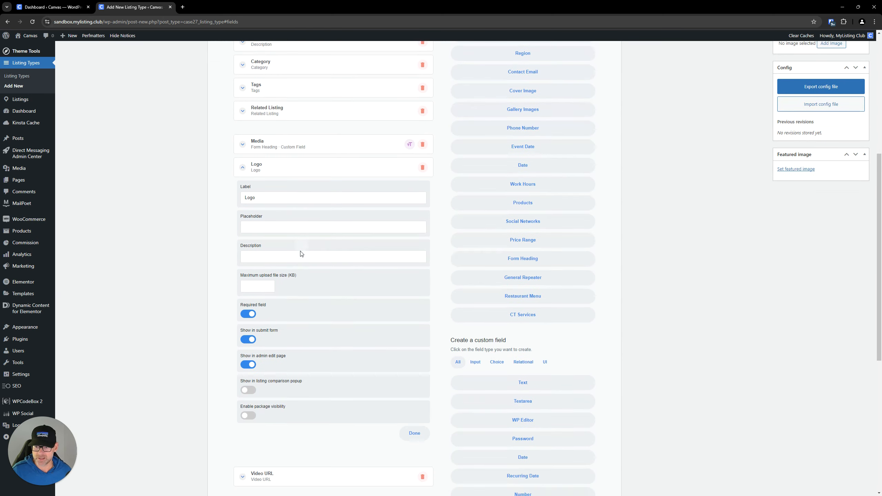
pyautogui.click(288, 170)
# Make the Video URL field required and collapse its settings.
pyautogui.click(280, 191)
pyautogui.click(248, 307)
pyautogui.click(266, 192)
# Label the form heading below the Video URL field "Deal Info" and collapse its settings.
pyautogui.click(288, 226)
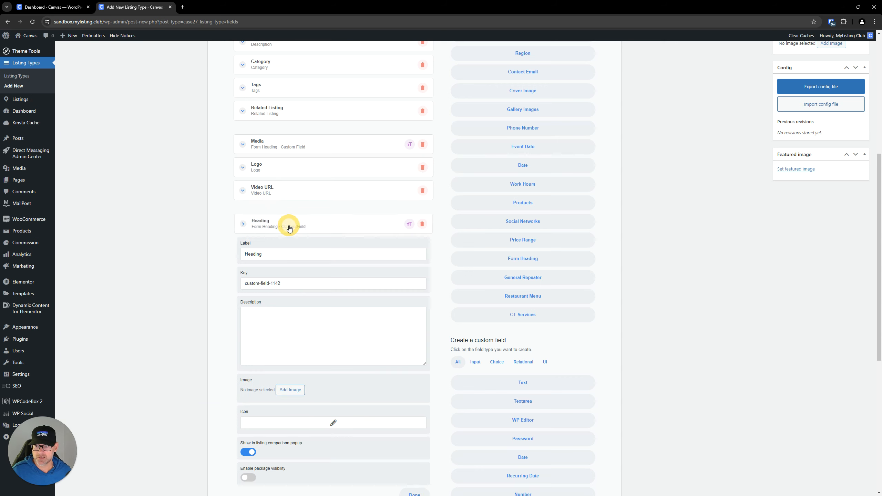
pyautogui.scroll(-2, 294, 222)
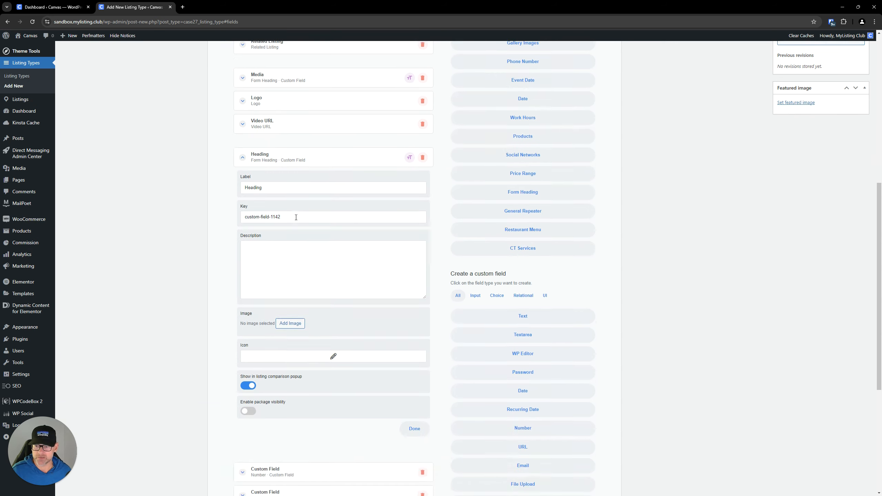
pyautogui.click(290, 161)
pyautogui.scroll(3, 295, 163)
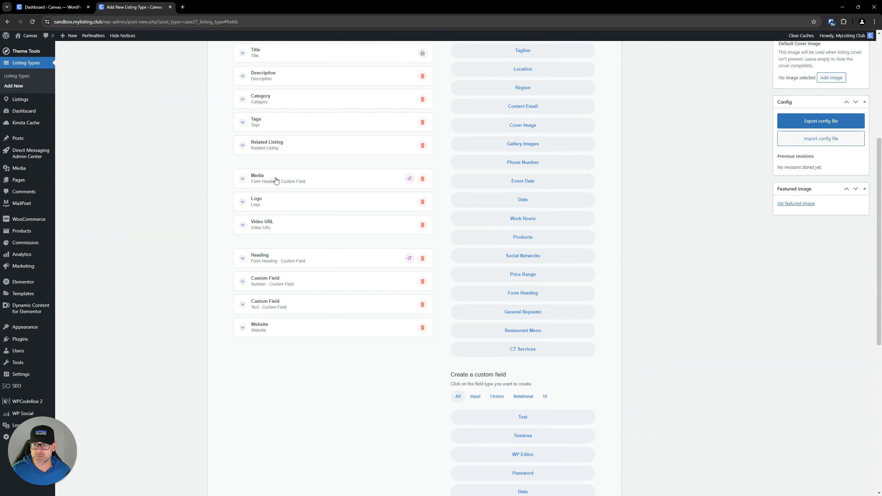
pyautogui.click(289, 259)
pyautogui.click(293, 291)
pyautogui.doubleClick(292, 291)
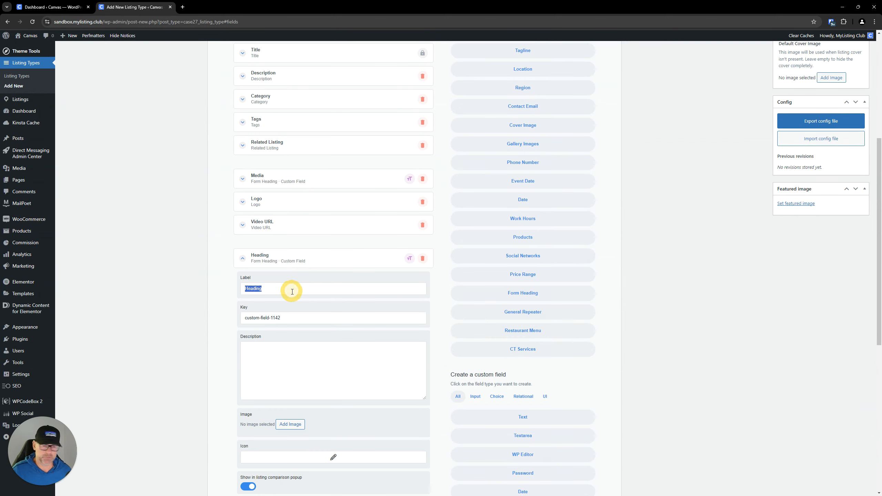
pyautogui.write('Deal Info')
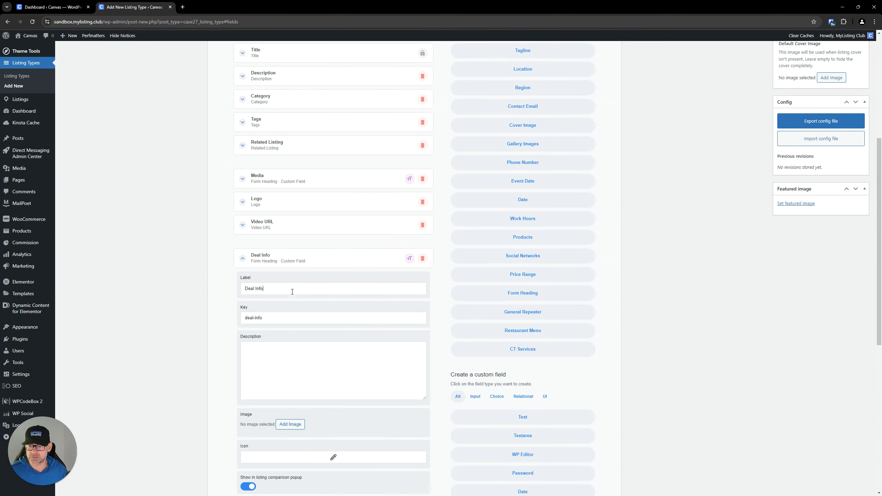
pyautogui.scroll(-4, 340, 260)
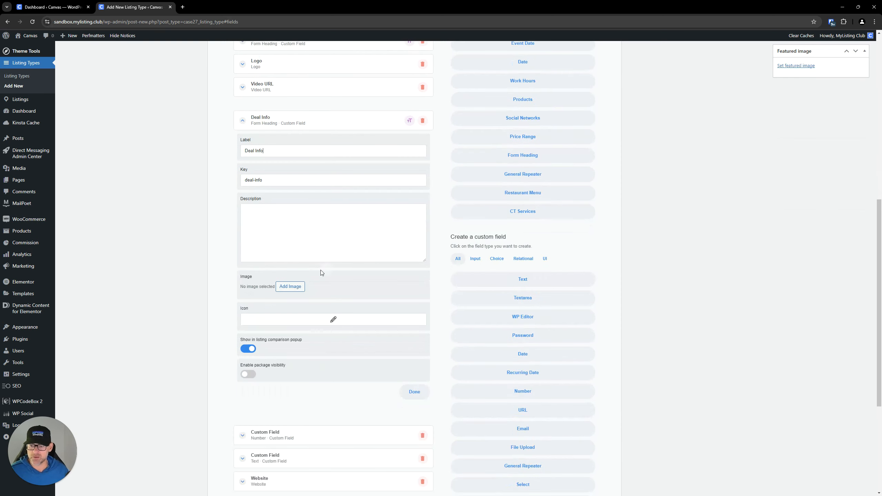
pyautogui.scroll(6, 330, 267)
pyautogui.scroll(-4, 289, 295)
pyautogui.click(281, 407)
pyautogui.click(281, 196)
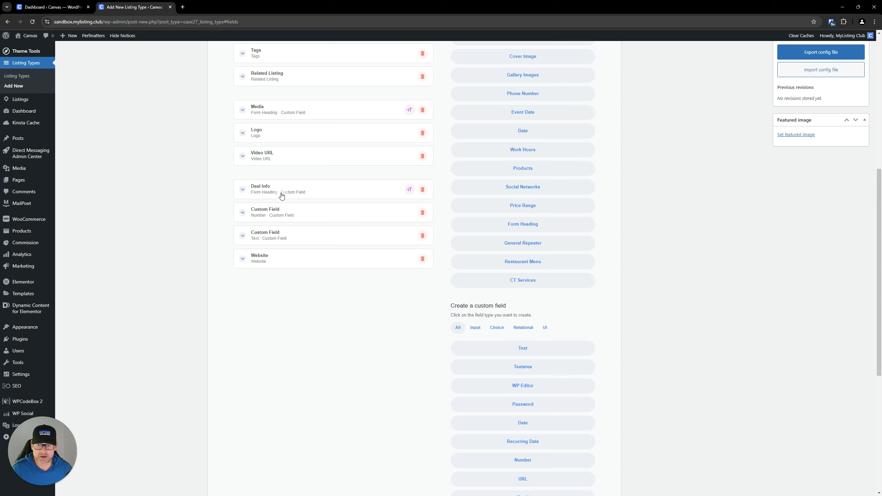
# Label the custom number field under Deal Info "Discount Amount" and make it required.
pyautogui.click(276, 217)
pyautogui.doubleClick(286, 244)
pyautogui.tripleClick(286, 244)
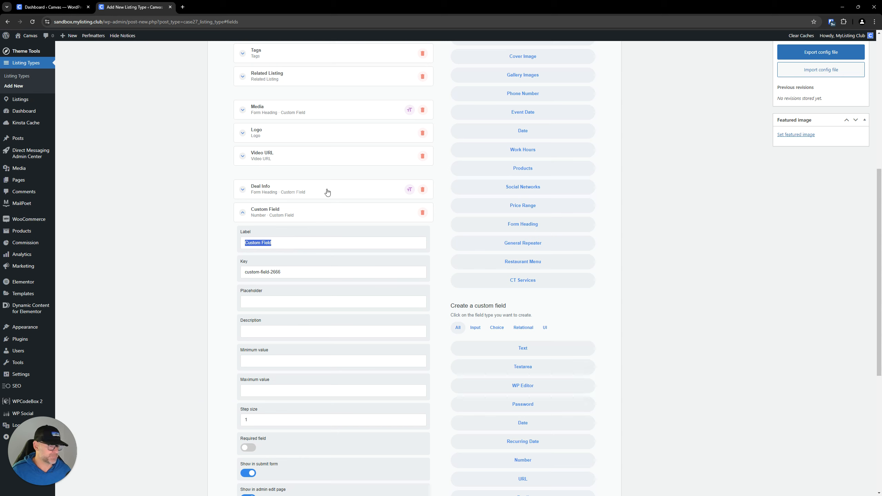
pyautogui.write('Disco')
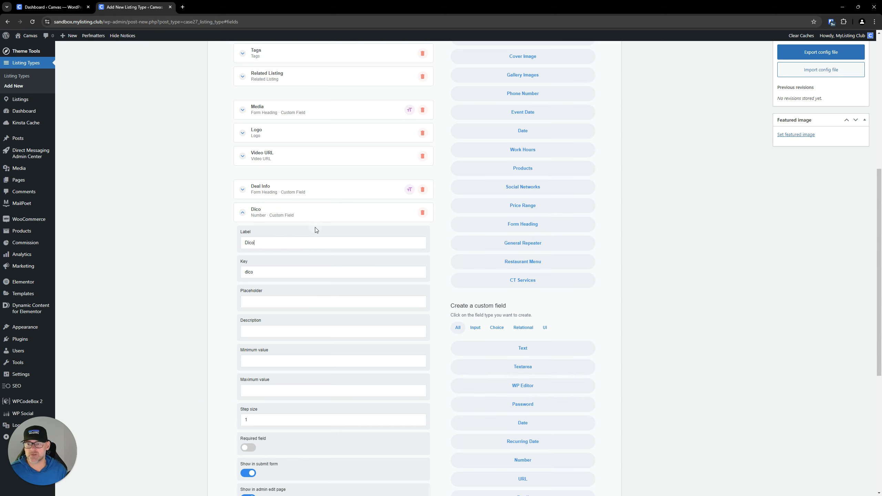
pyautogui.write('unt ')
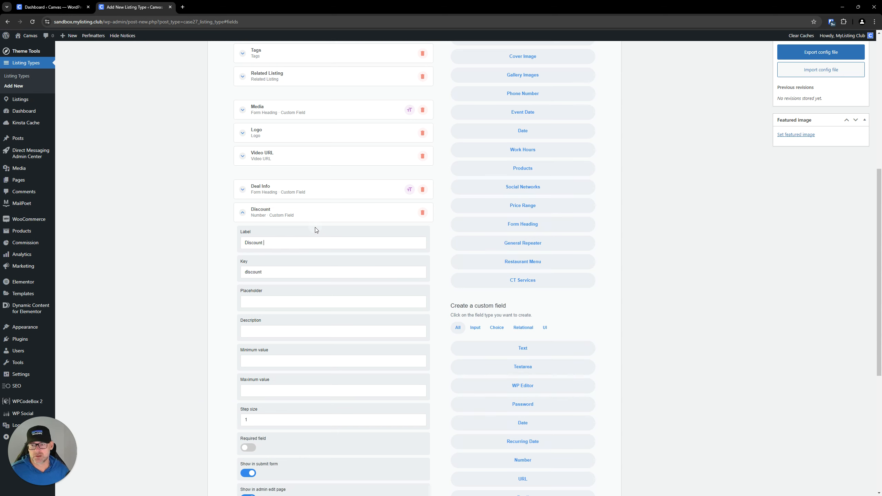
pyautogui.write('Amount')
pyautogui.scroll(-3, 249, 338)
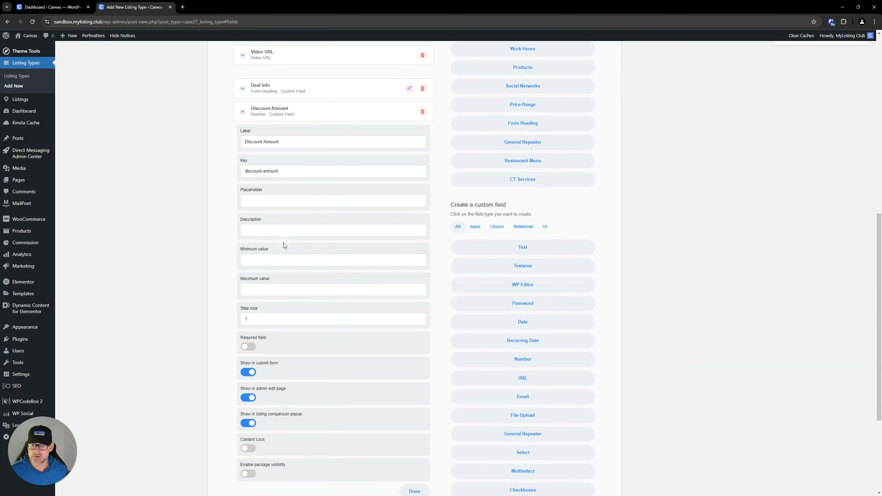
pyautogui.click(249, 343)
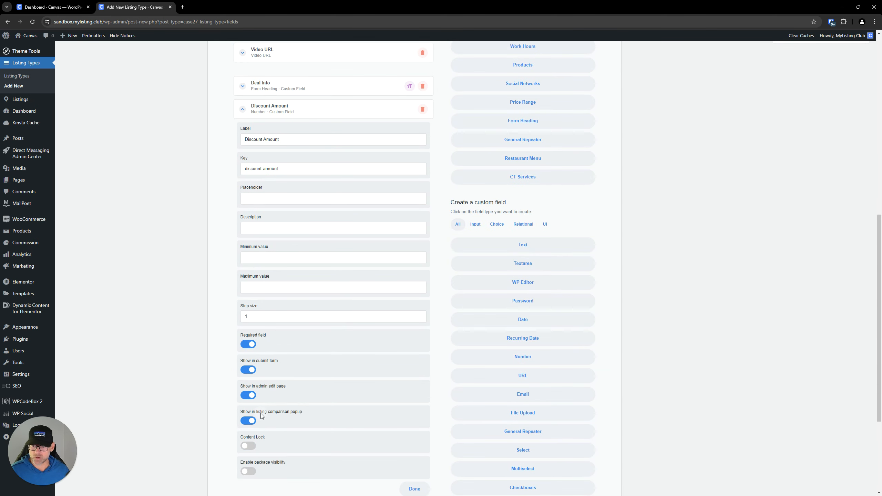
pyautogui.click(270, 110)
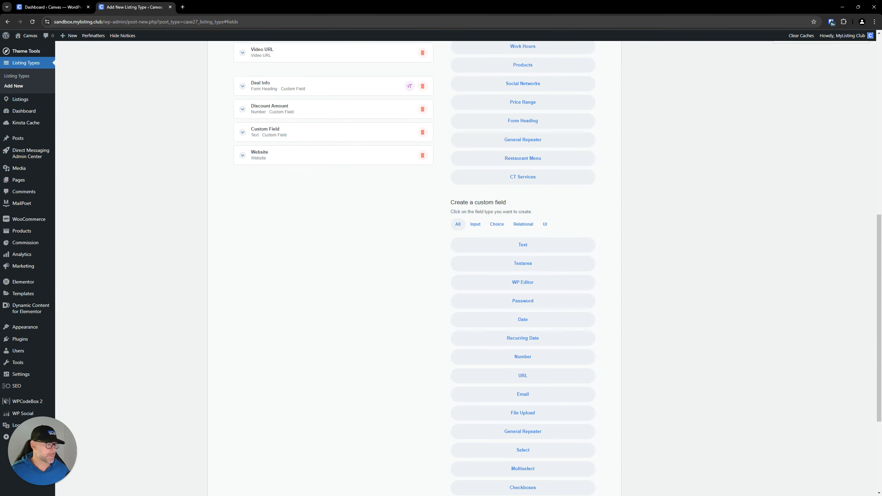
# Label the custom text field below Discount Amount "Discount Code" and make it required.
pyautogui.click(282, 136)
pyautogui.tripleClick(270, 163)
pyautogui.write('Di')
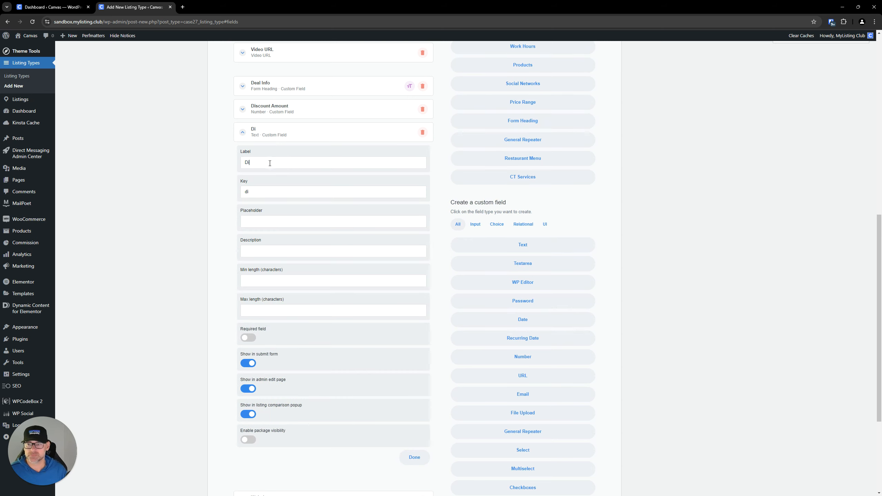
pyautogui.write('scount Code')
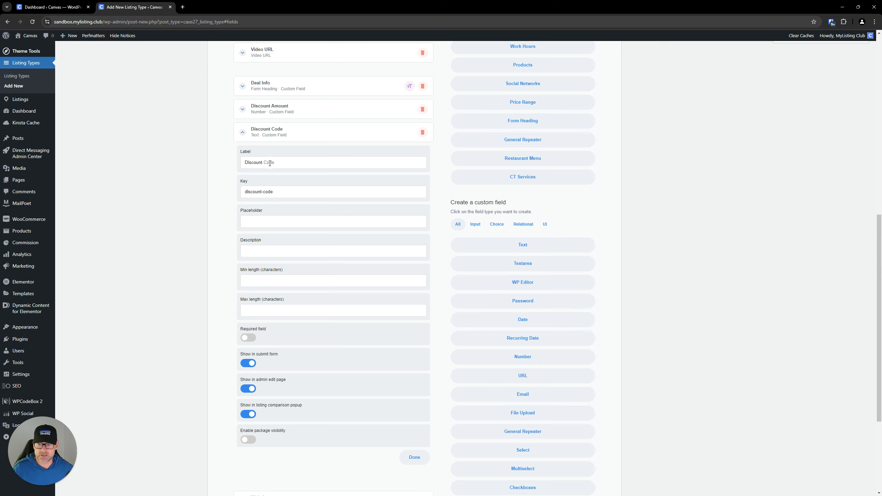
pyautogui.click(277, 181)
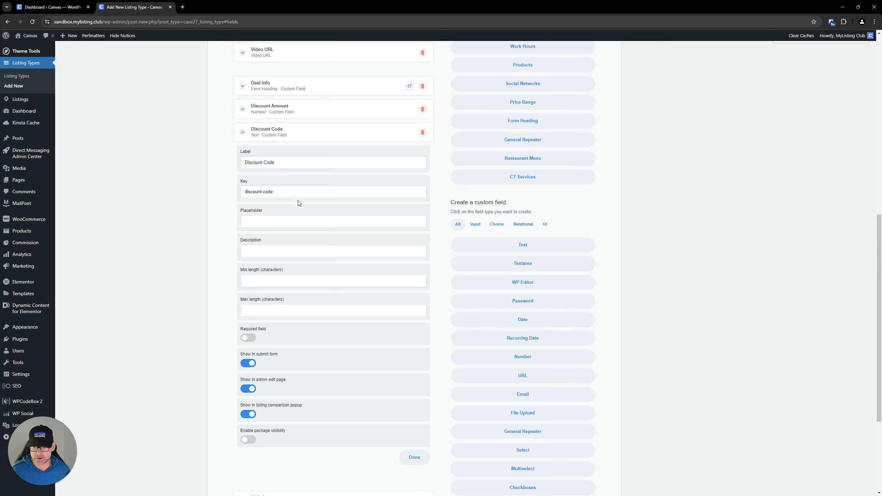
pyautogui.click(249, 338)
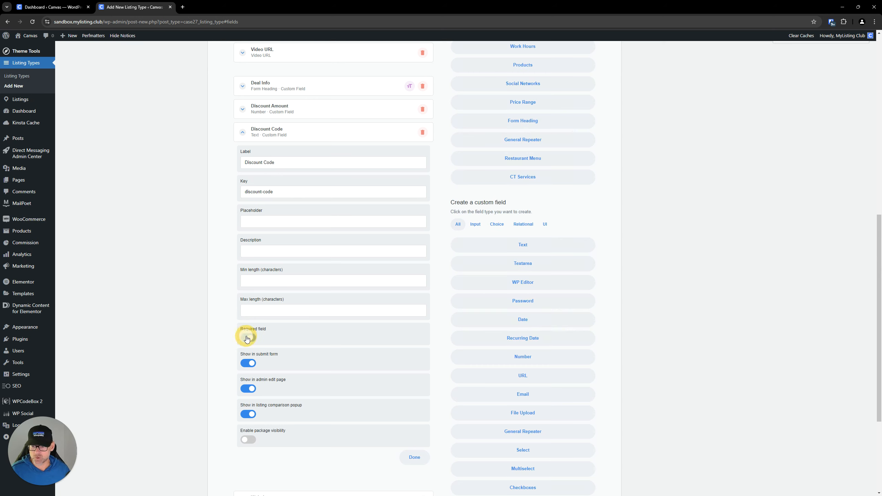
pyautogui.click(283, 138)
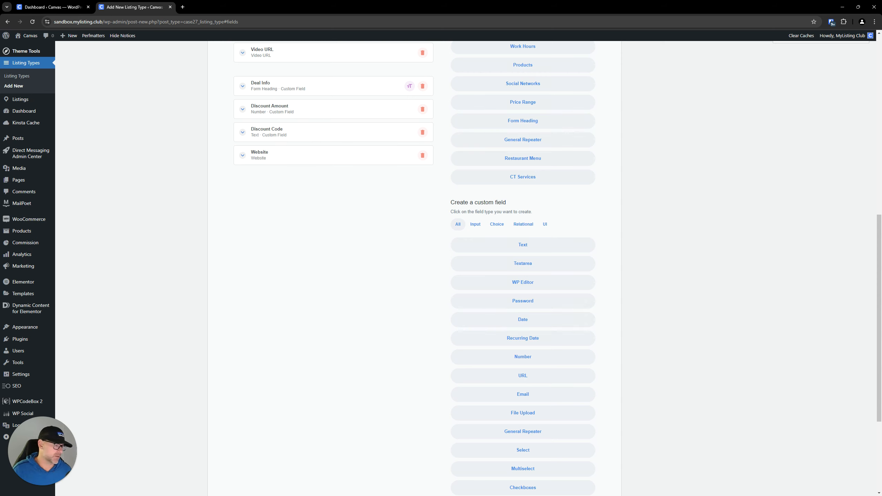
# Label the Website field "Discount Link" and turn off showing it in the listing comparison popup.
pyautogui.click(295, 161)
pyautogui.doubleClick(275, 187)
pyautogui.write('Discount Link')
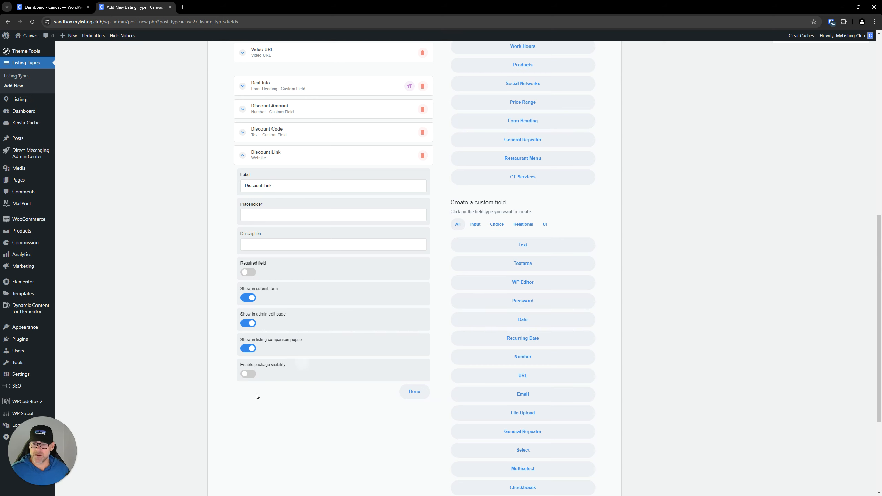
pyautogui.click(249, 349)
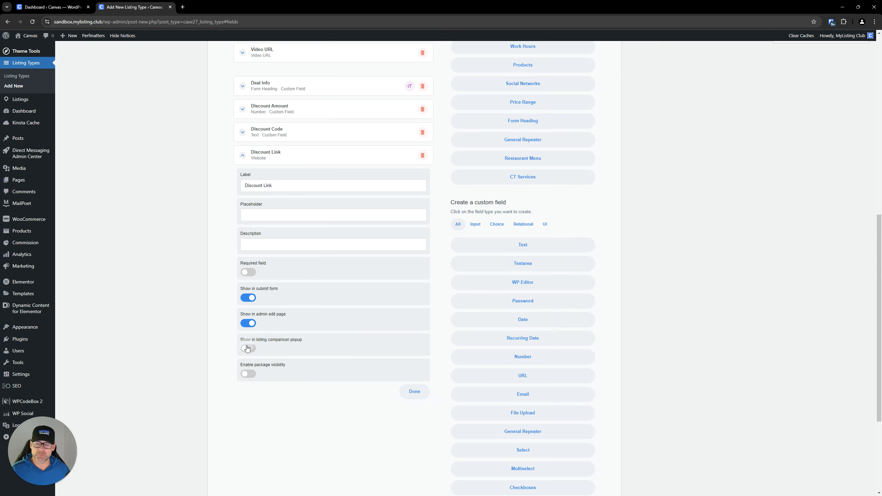
pyautogui.click(276, 156)
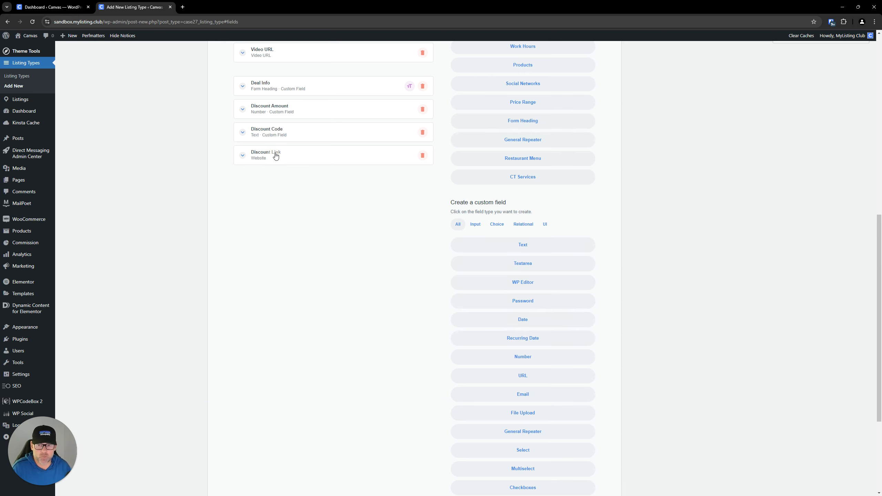
# Turn off showing the Discount Code field in the listing comparison popup and collapse its settings.
pyautogui.scroll(2, 295, 148)
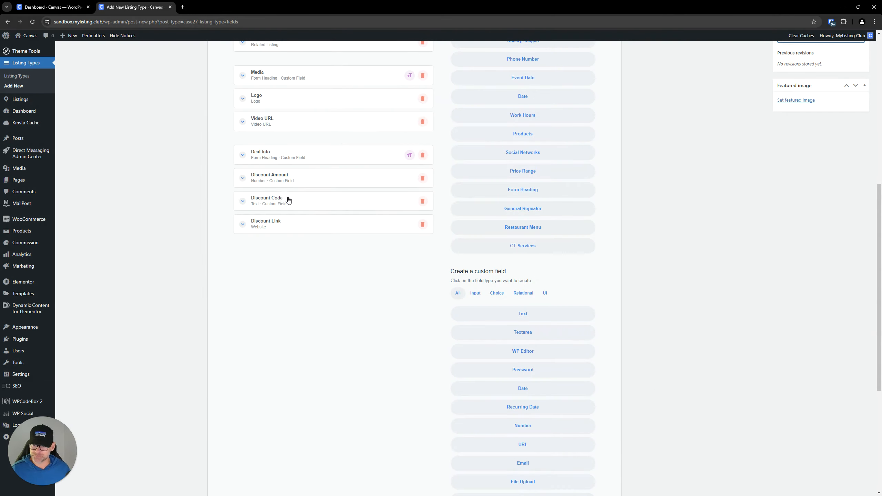
pyautogui.click(294, 200)
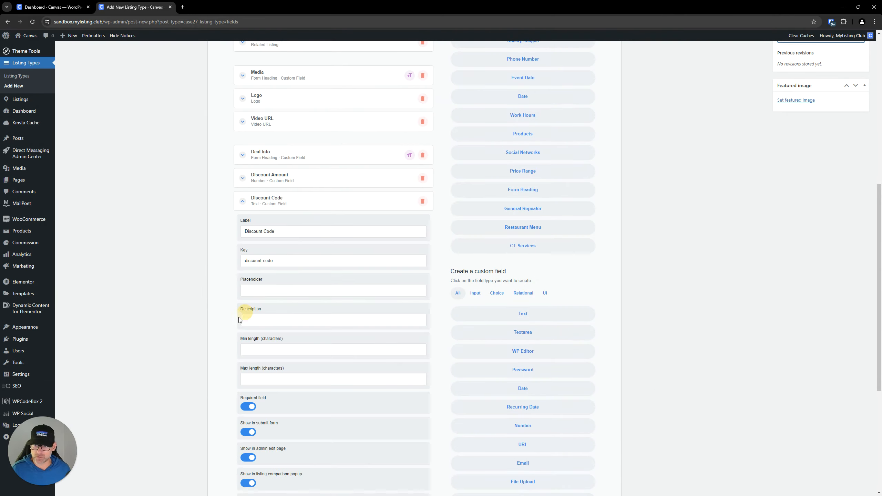
pyautogui.scroll(-5, 258, 366)
pyautogui.click(248, 311)
pyautogui.scroll(7, 324, 268)
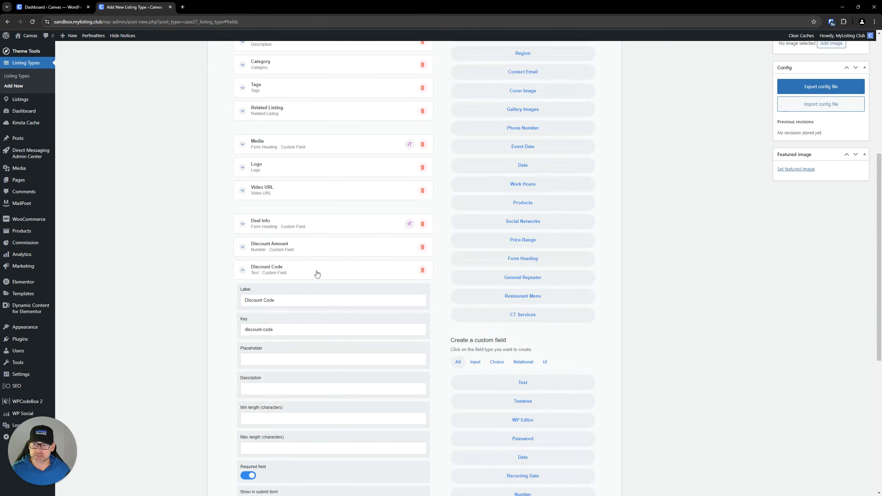
pyautogui.click(277, 271)
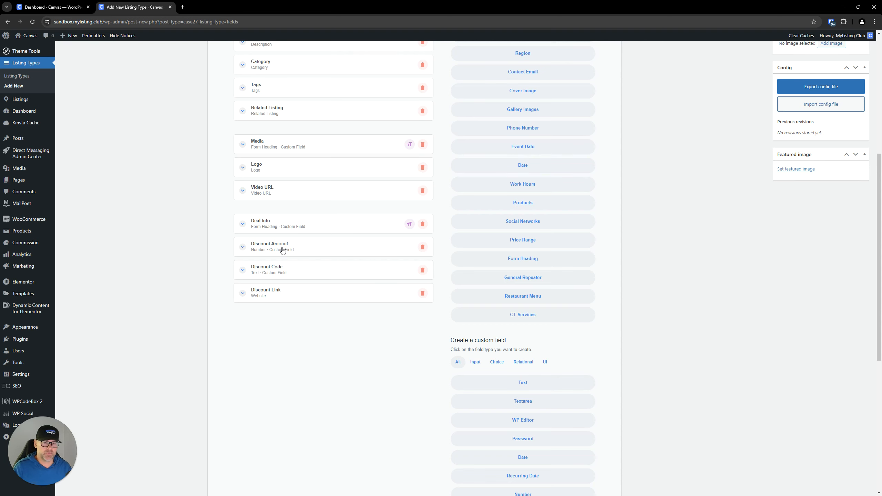
# Turn off showing the Video URL field in the listing comparison popup and collapse its settings.
pyautogui.scroll(3, 282, 250)
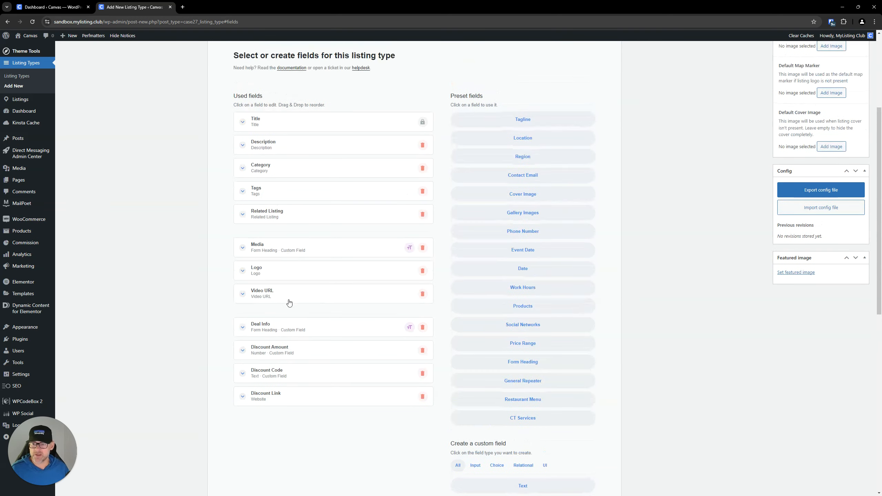
pyautogui.click(295, 298)
pyautogui.scroll(-2, 294, 299)
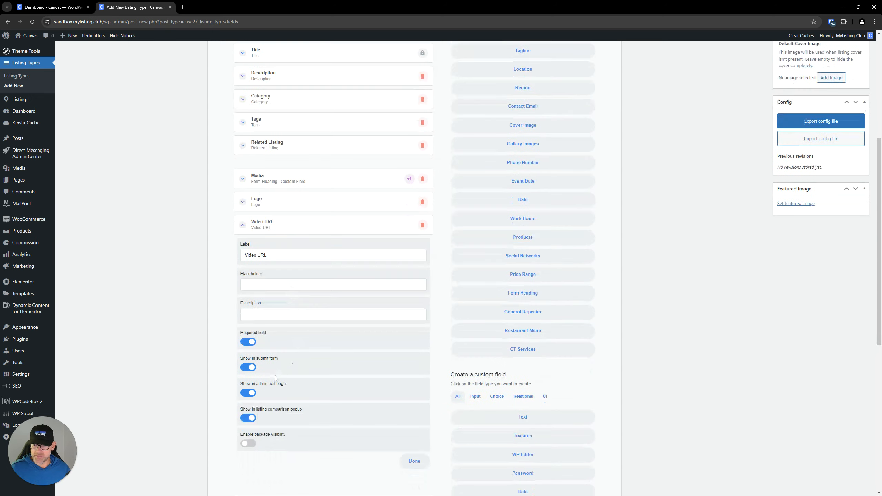
pyautogui.click(245, 420)
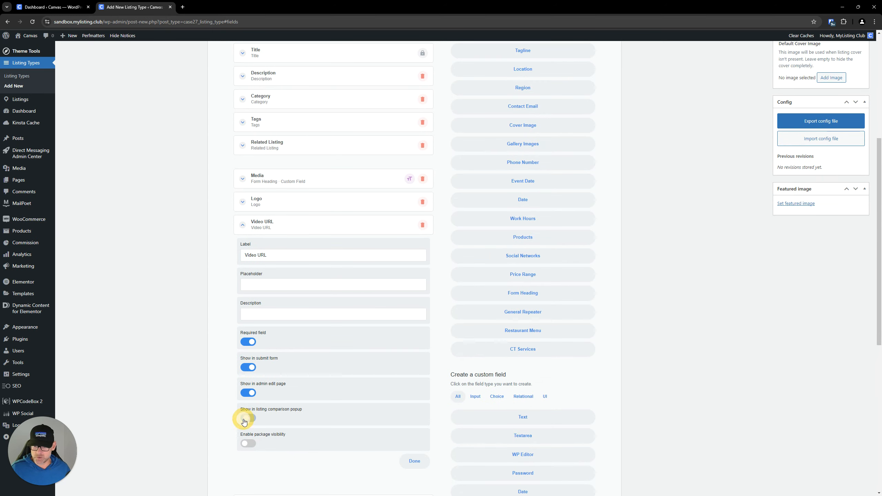
pyautogui.click(277, 225)
# Check the listing comparison popup setting of the Logo field and the Media form heading.
pyautogui.click(272, 205)
pyautogui.scroll(-3, 272, 205)
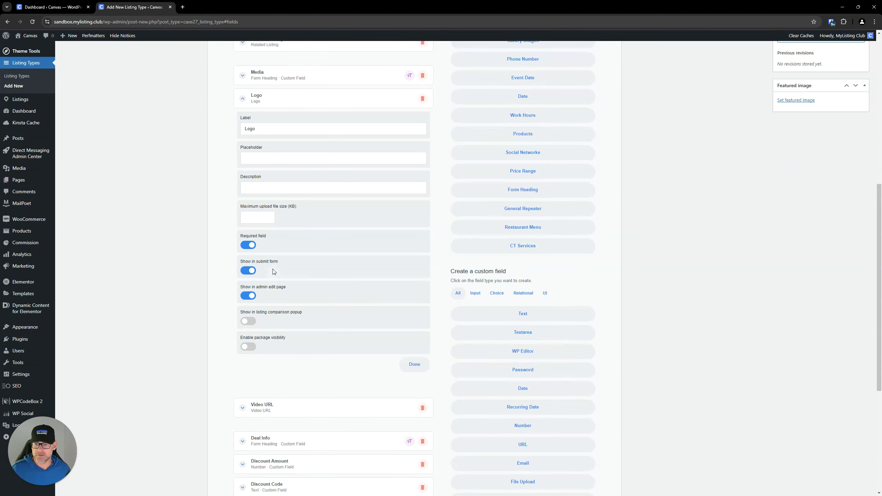
pyautogui.scroll(7, 274, 290)
pyautogui.click(277, 323)
pyautogui.scroll(-6, 269, 255)
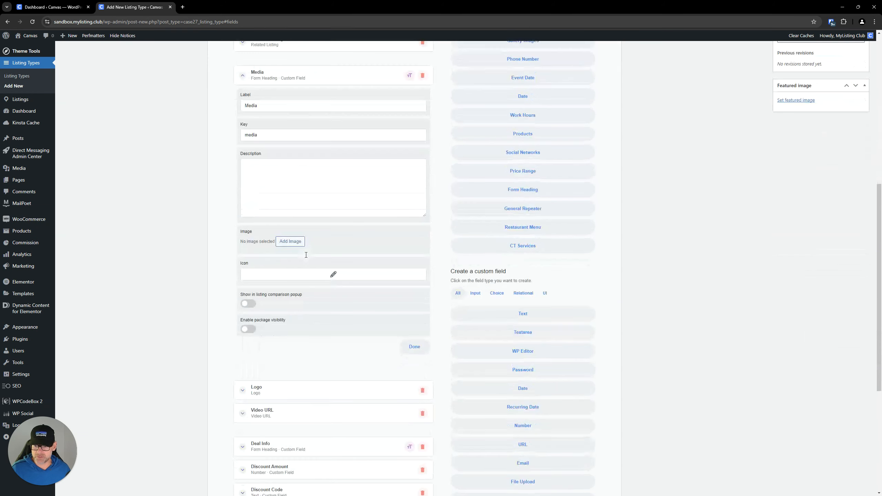
pyautogui.scroll(5, 269, 256)
pyautogui.click(268, 254)
# Turn off showing the Related Listing field in the listing comparison popup and collapse its settings.
pyautogui.click(273, 215)
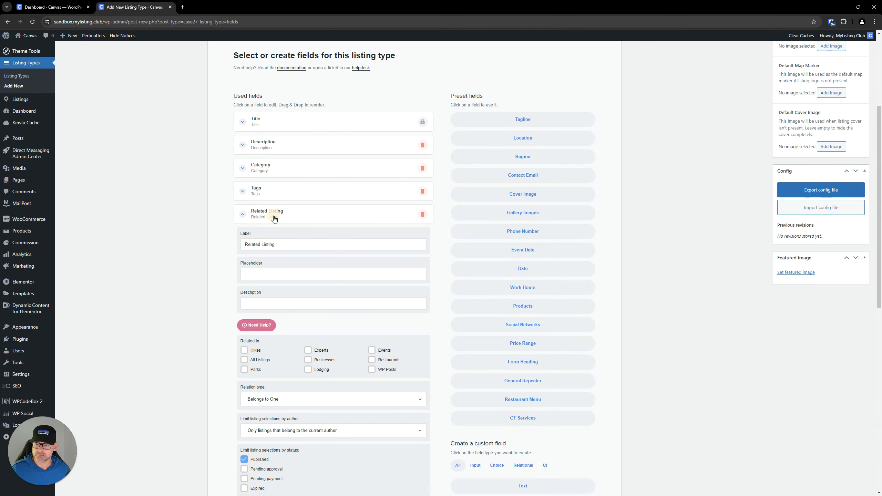
pyautogui.scroll(-8, 275, 219)
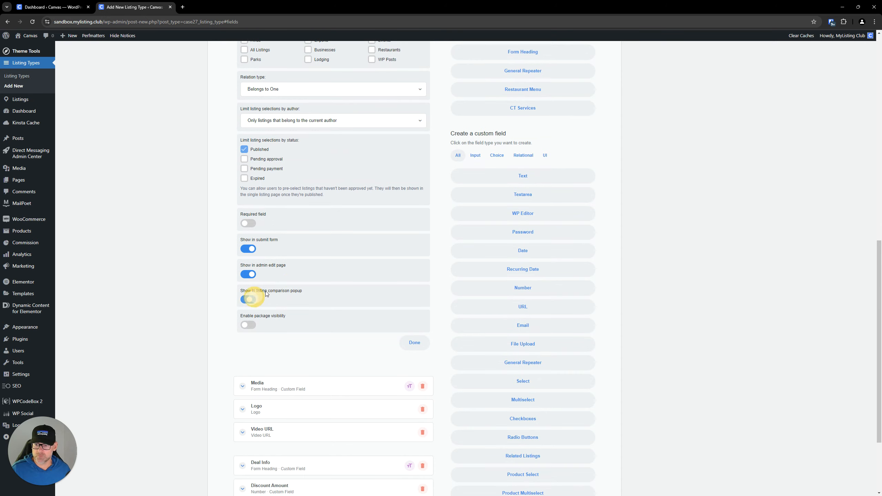
pyautogui.scroll(10, 299, 283)
pyautogui.click(263, 255)
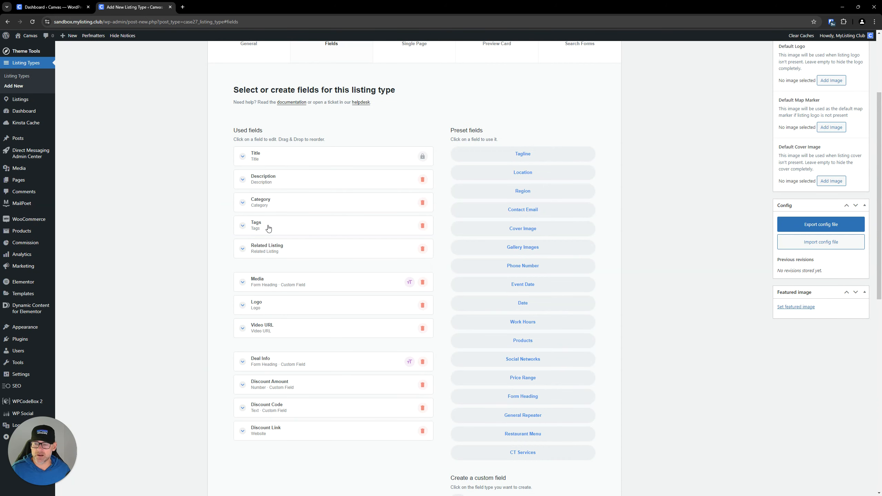
# Check the visibility settings of the Tags, Category, Description and Title fields and review the lists of used and preset fields.
pyautogui.click(263, 225)
pyautogui.scroll(-4, 272, 256)
pyautogui.scroll(5, 274, 244)
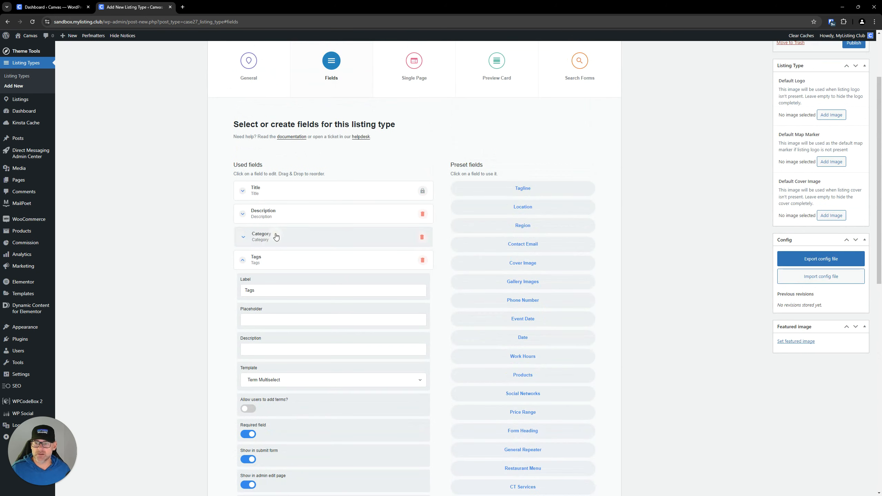
pyautogui.click(278, 239)
pyautogui.click(276, 196)
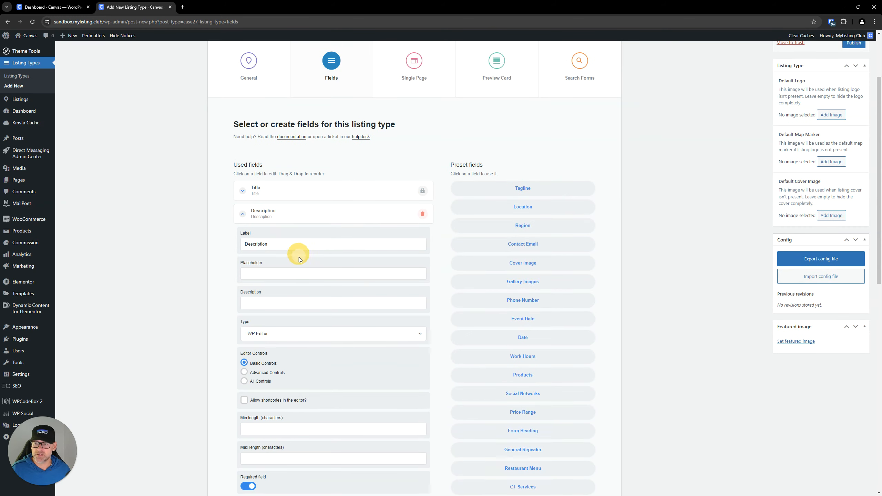
pyautogui.scroll(-4, 298, 257)
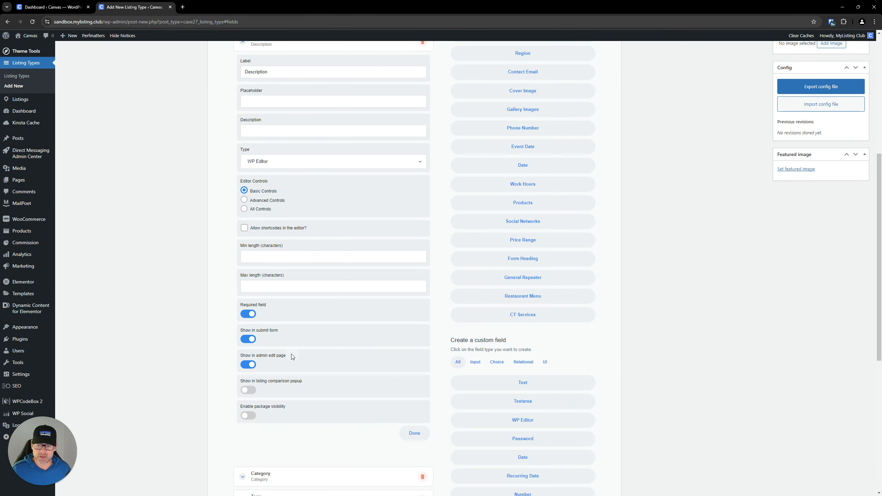
pyautogui.scroll(5, 292, 355)
pyautogui.click(265, 219)
pyautogui.click(272, 196)
pyautogui.scroll(-5, 277, 239)
pyautogui.scroll(5, 278, 244)
pyautogui.click(272, 196)
pyautogui.scroll(-5, 285, 221)
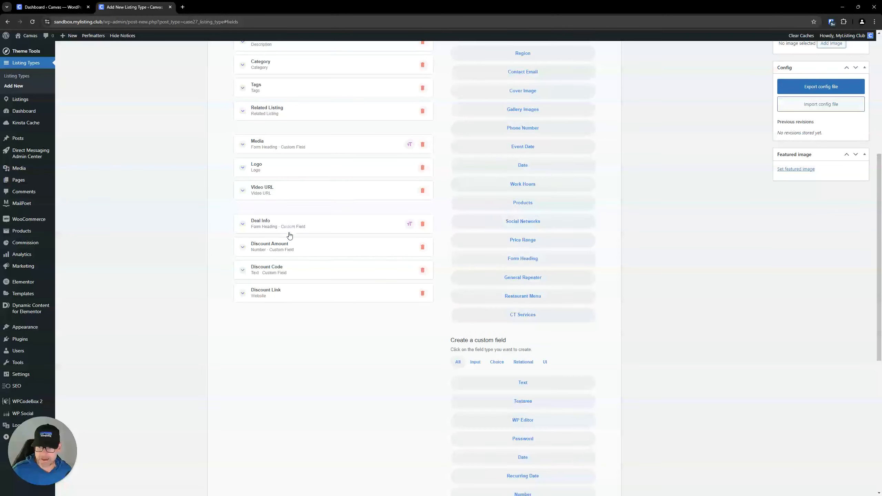
pyautogui.scroll(6, 283, 280)
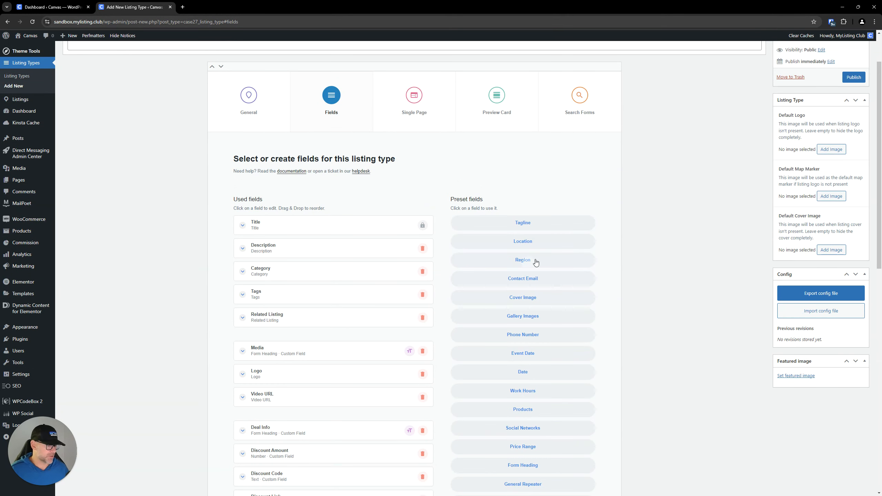
pyautogui.scroll(-3, 280, 292)
pyautogui.scroll(5, 292, 293)
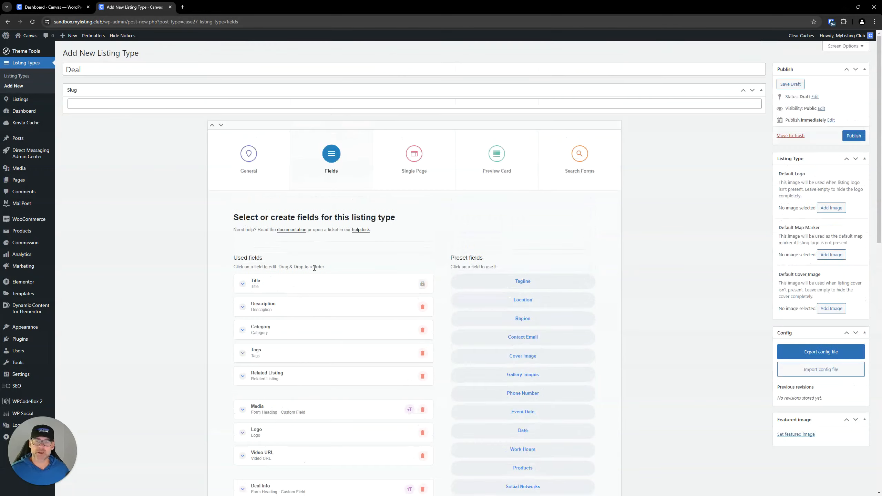
# Add a preset Profile tab to the content of the listing type's single page.
pyautogui.click(409, 154)
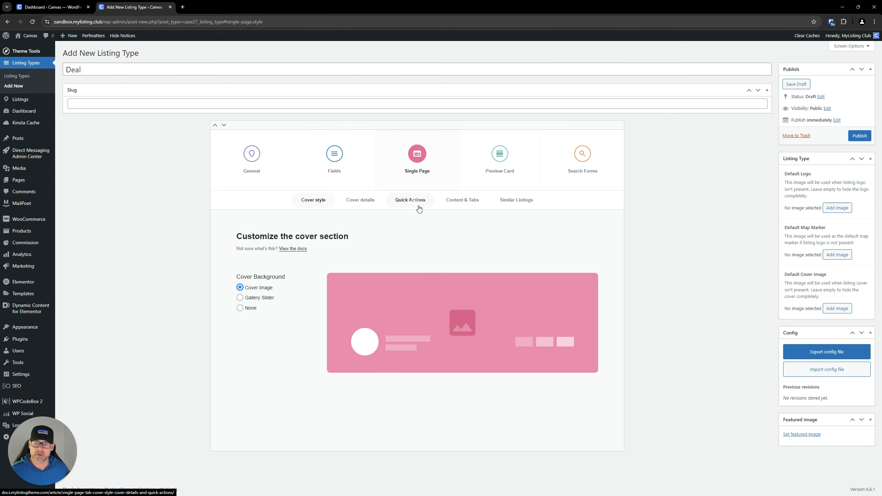
pyautogui.click(459, 198)
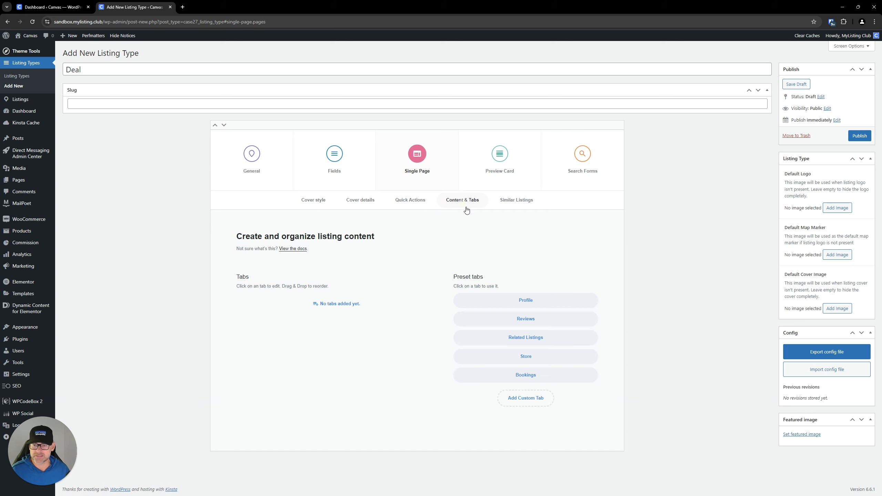
pyautogui.click(528, 300)
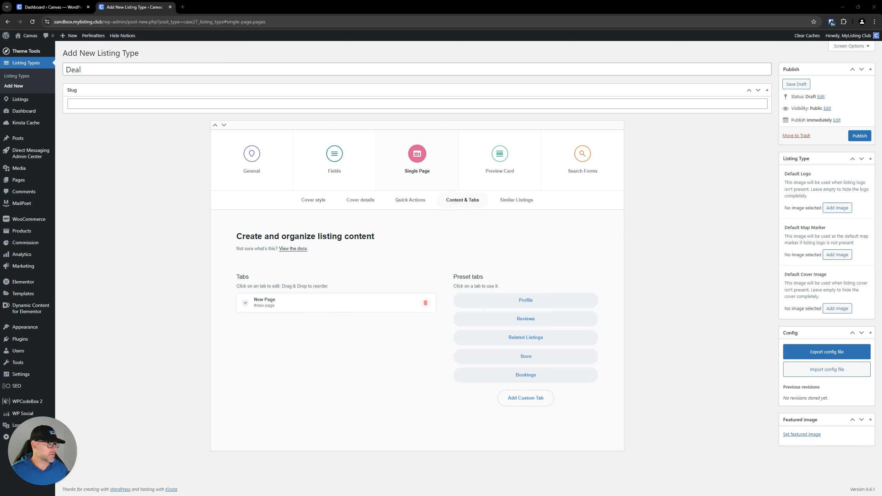
# Label the new single page tab "Deal" and set its layout to Two thirds / One third.
pyautogui.click(317, 302)
pyautogui.tripleClick(276, 299)
pyautogui.write('Deal')
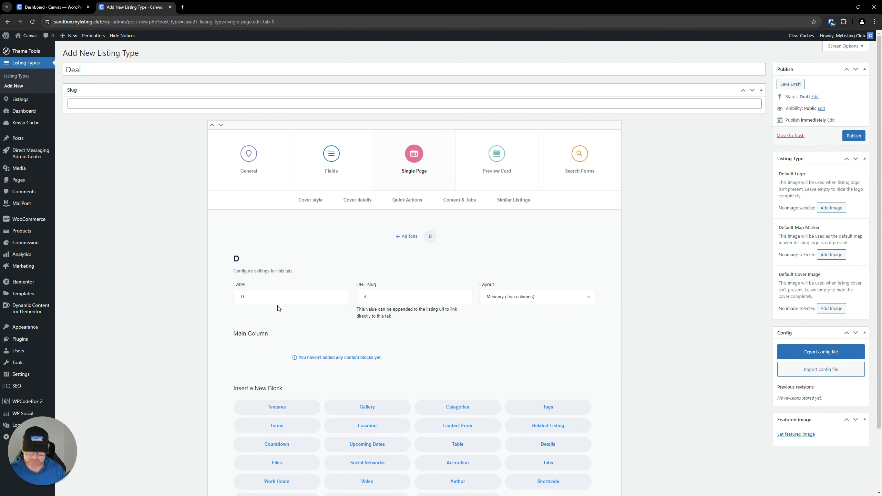
pyautogui.click(514, 301)
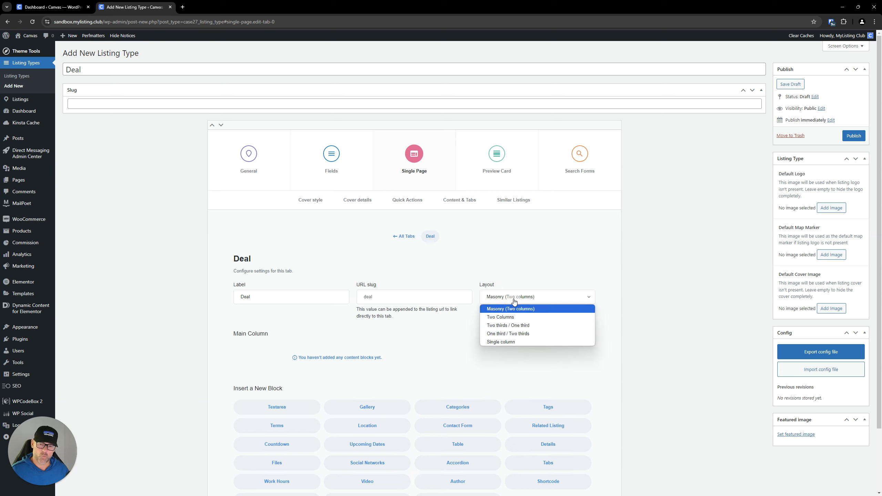
pyautogui.click(512, 326)
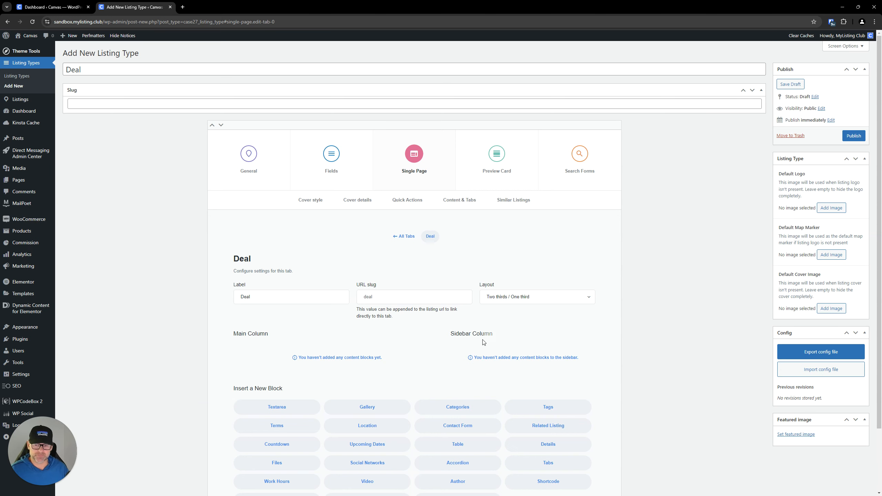
# Insert a Textarea block in the Deal tab's main column using the Description field, and remove its block icon.
pyautogui.scroll(-2, 445, 332)
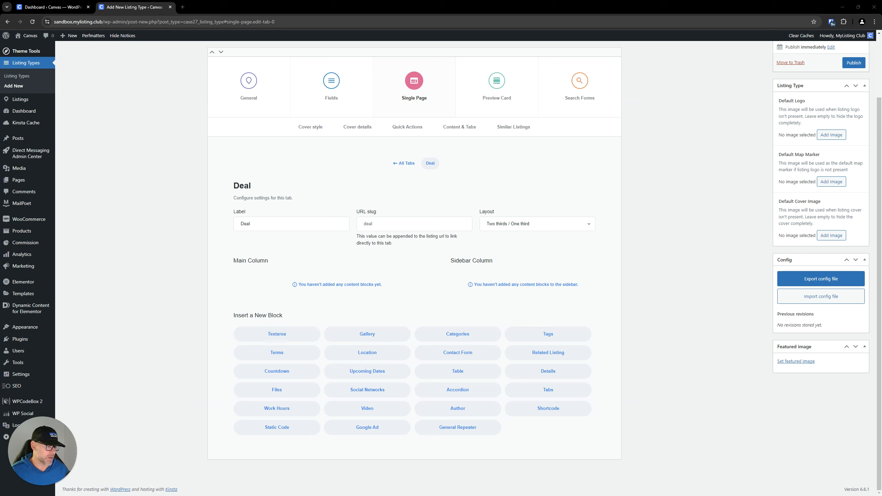
pyautogui.click(283, 334)
pyautogui.click(282, 280)
pyautogui.click(295, 341)
pyautogui.click(285, 360)
pyautogui.click(399, 375)
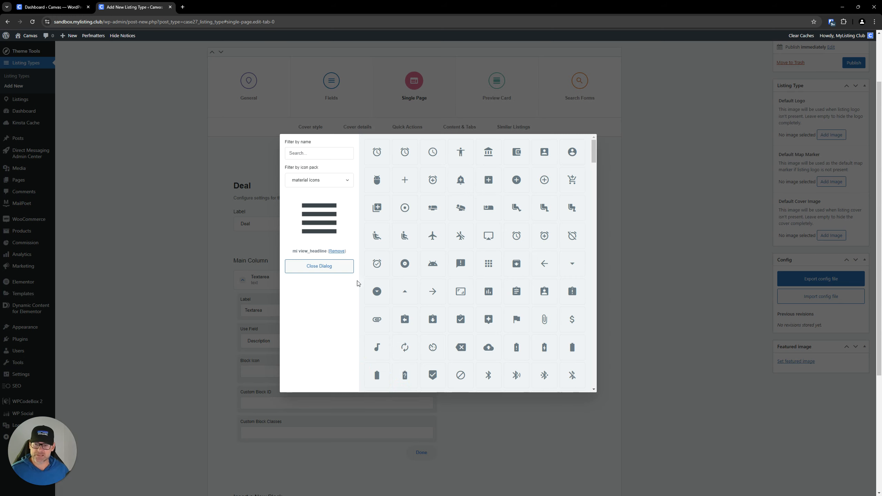
pyautogui.click(337, 251)
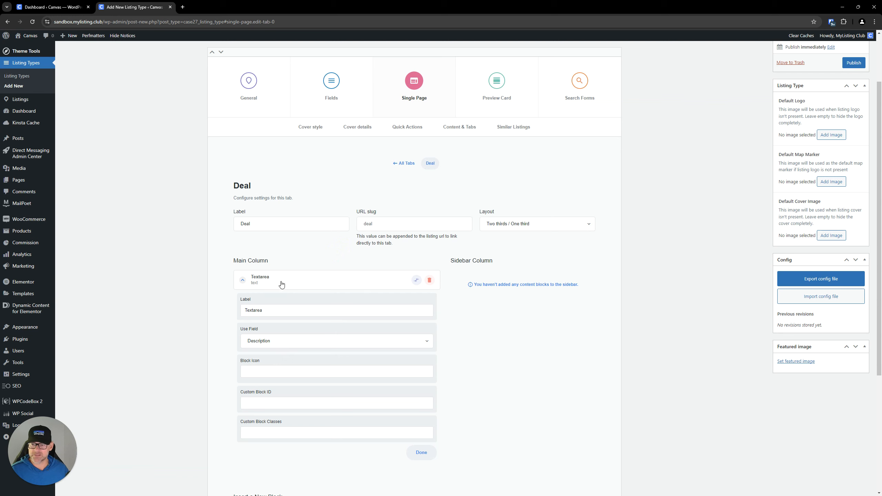
# Clear the Textarea block's label and set its custom block ID to "highlightedtextblock".
pyautogui.doubleClick(271, 305)
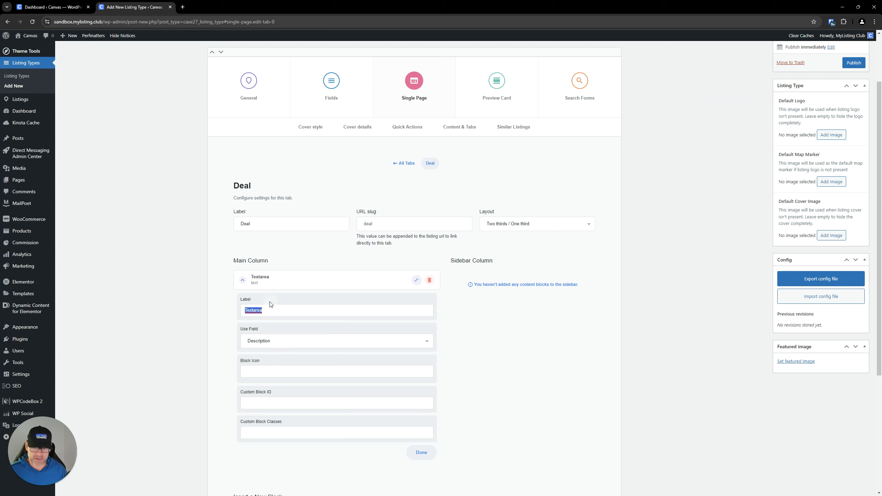
pyautogui.press('BackSpace')
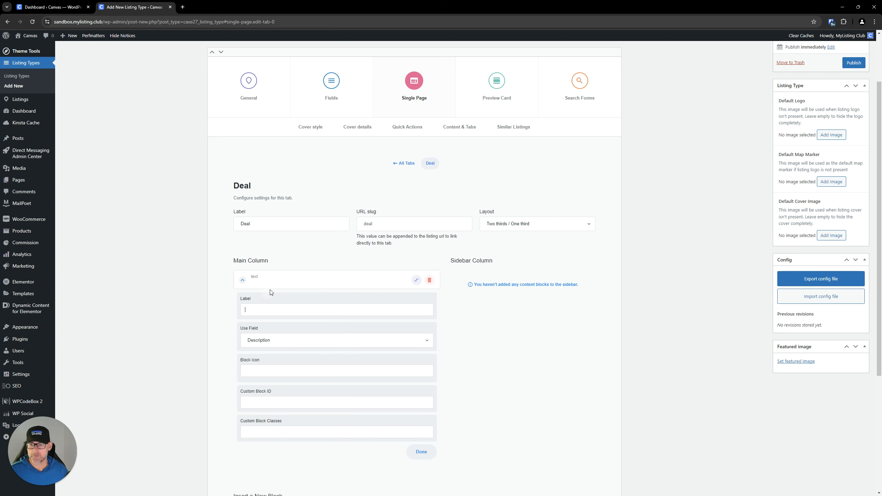
pyautogui.click(275, 285)
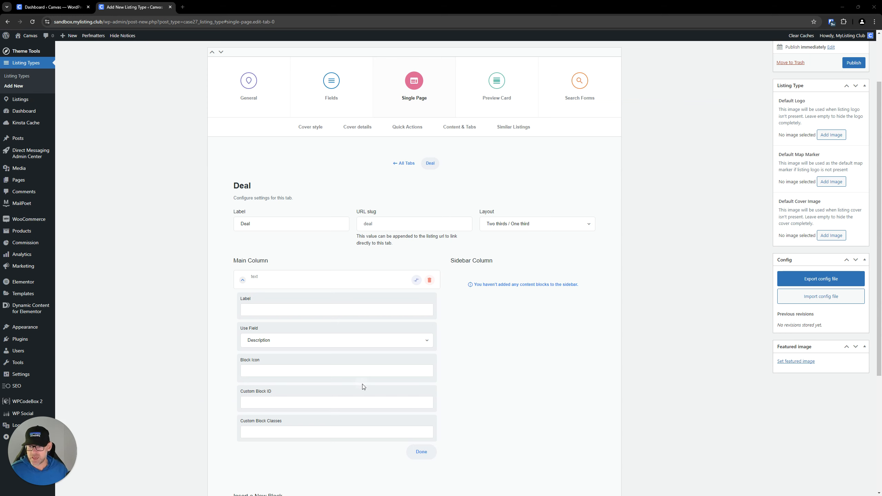
pyautogui.write('highlightedtextblock')
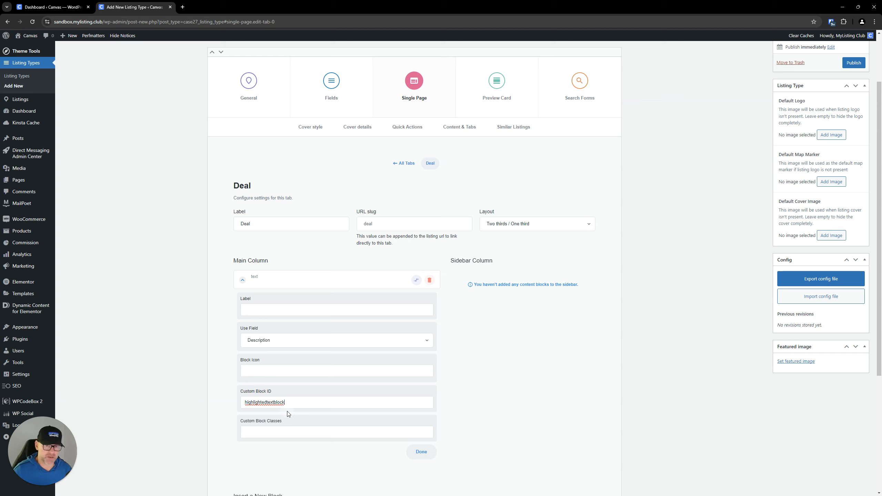
pyautogui.click(269, 286)
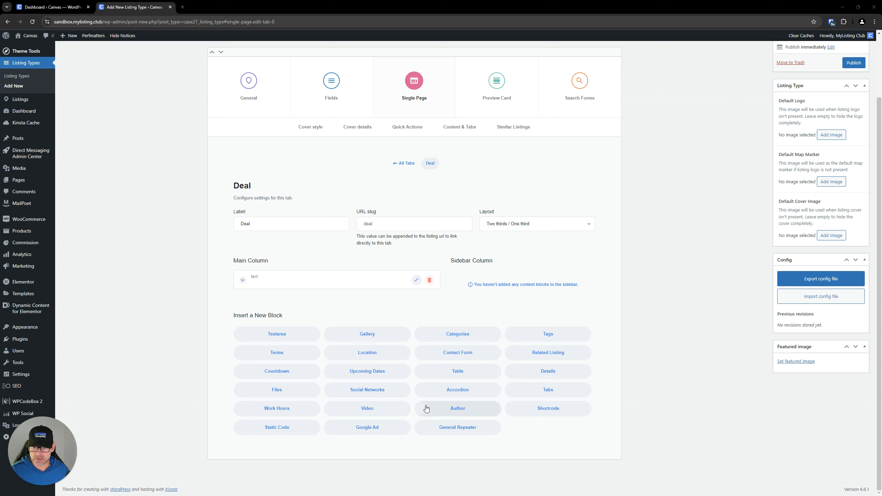
# Insert a Video block below the text block, leaving its label empty and removing its block icon.
pyautogui.click(367, 408)
pyautogui.click(294, 297)
pyautogui.moveTo(280, 332); pyautogui.dragTo(175, 331)
pyautogui.press('BackSpace')
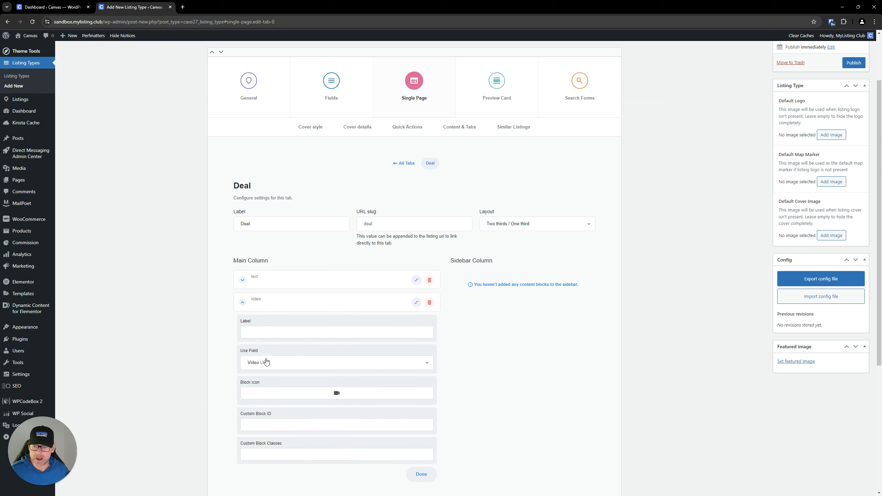
pyautogui.click(336, 392)
pyautogui.click(335, 251)
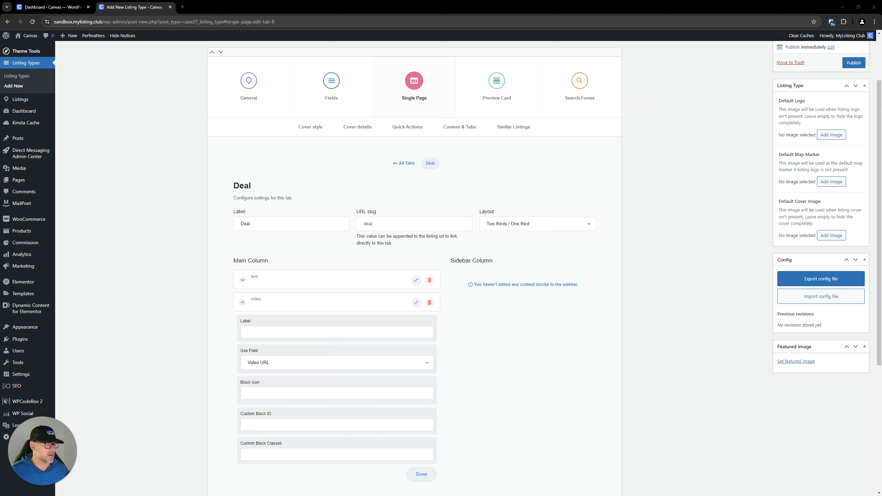
# Set the Video block's custom block ID to "videoblock" and collapse its settings.
pyautogui.click(293, 424)
pyautogui.write('videoblock')
pyautogui.click(266, 303)
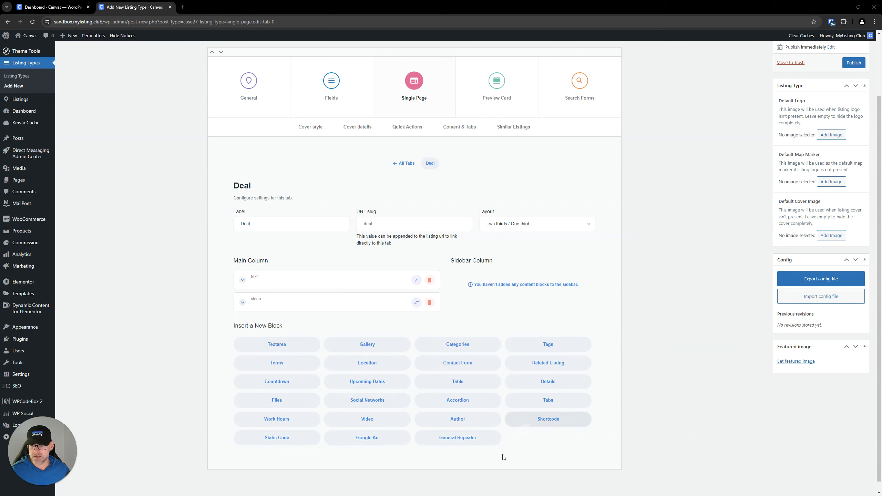
pyautogui.click(292, 350)
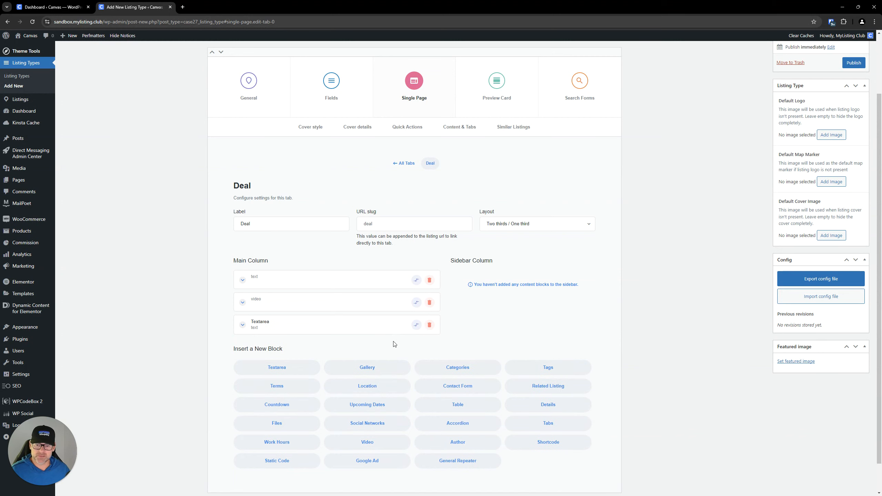
pyautogui.click(417, 325)
pyautogui.click(483, 282)
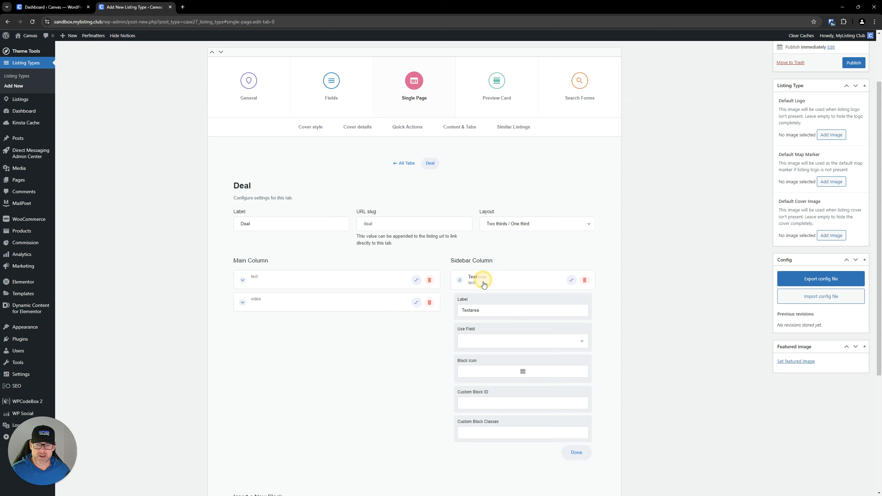
pyautogui.doubleClick(482, 310)
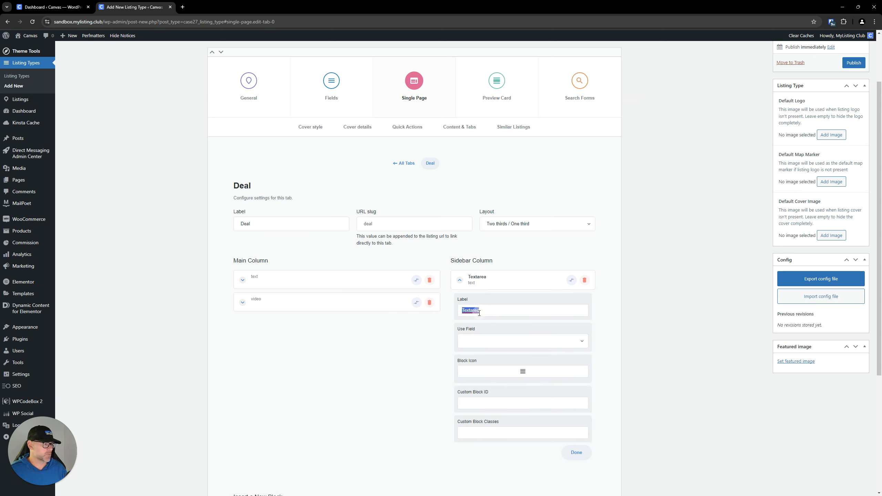
pyautogui.write('Redeem')
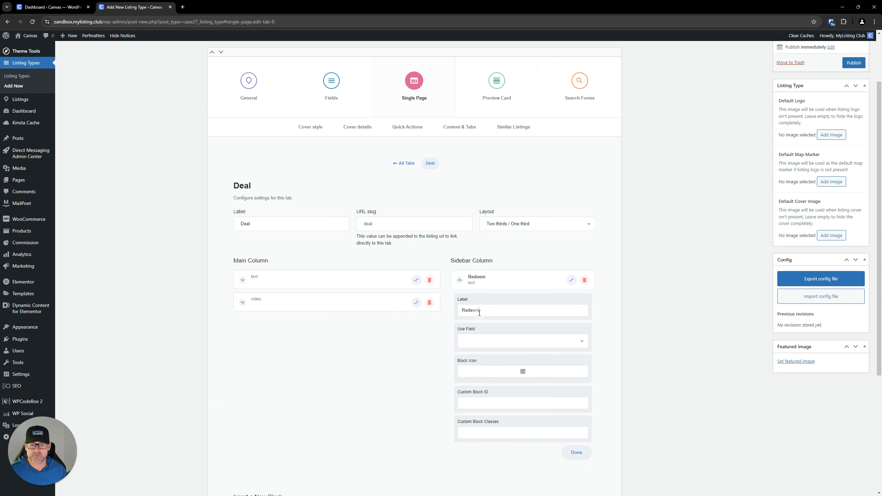
pyautogui.click(516, 349)
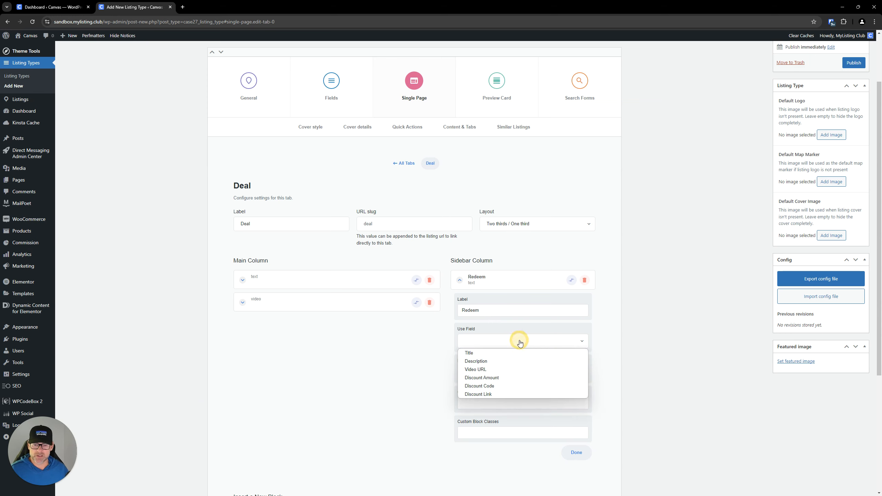
pyautogui.click(490, 385)
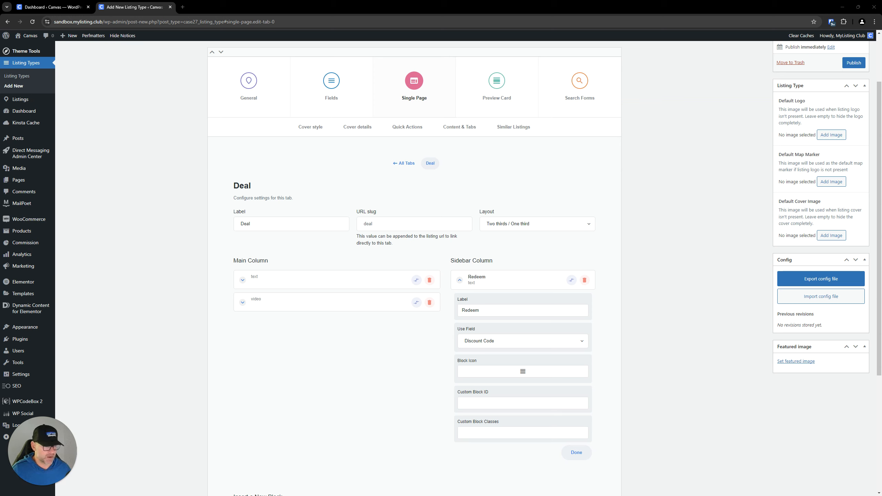
pyautogui.click(583, 281)
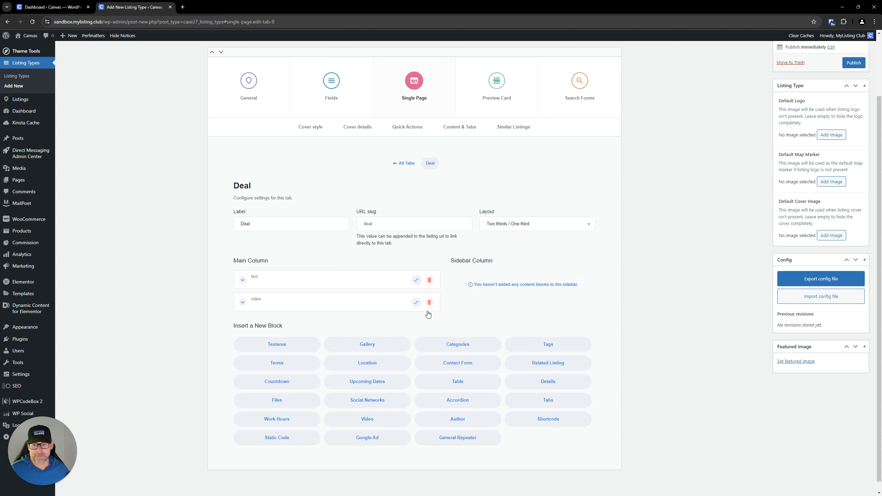
# Insert a Shortcode block in the Deal tab's sidebar column and label it "Redeem".
pyautogui.click(544, 419)
pyautogui.click(416, 326)
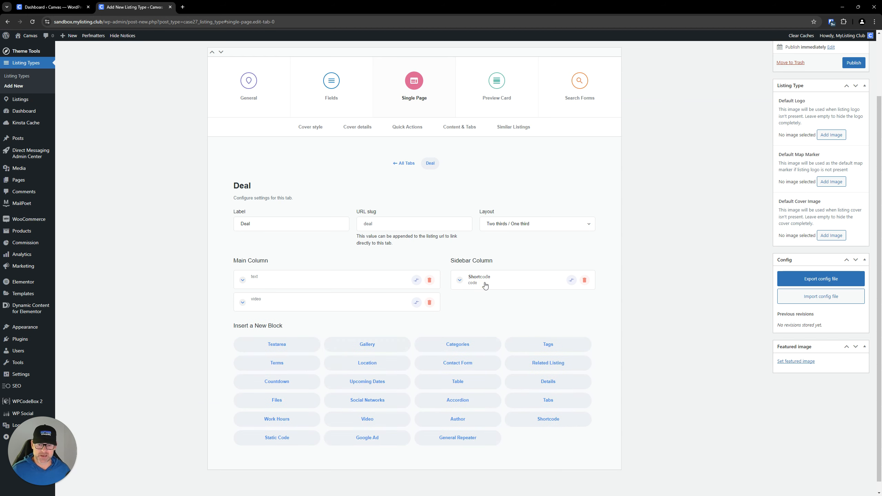
pyautogui.click(484, 280)
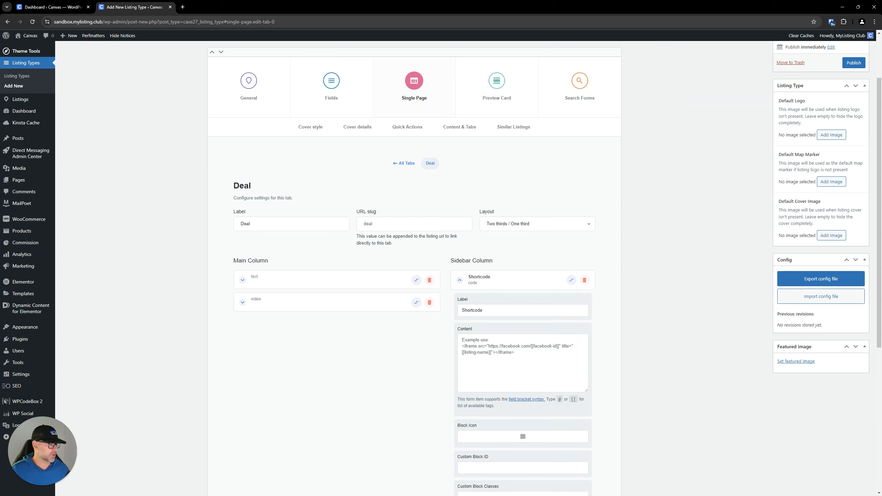
pyautogui.doubleClick(543, 312)
pyautogui.write('Redeem')
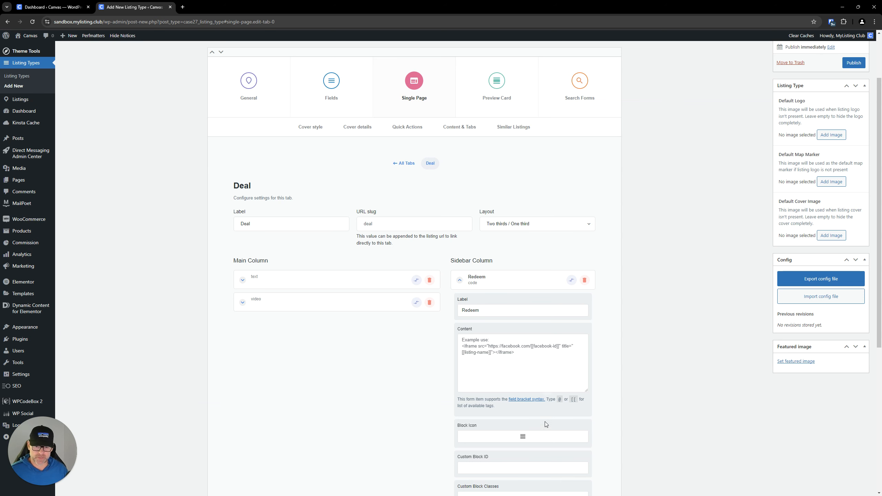
# Remove the Redeem block's icon and collapse its settings, leaving the content empty.
pyautogui.click(525, 437)
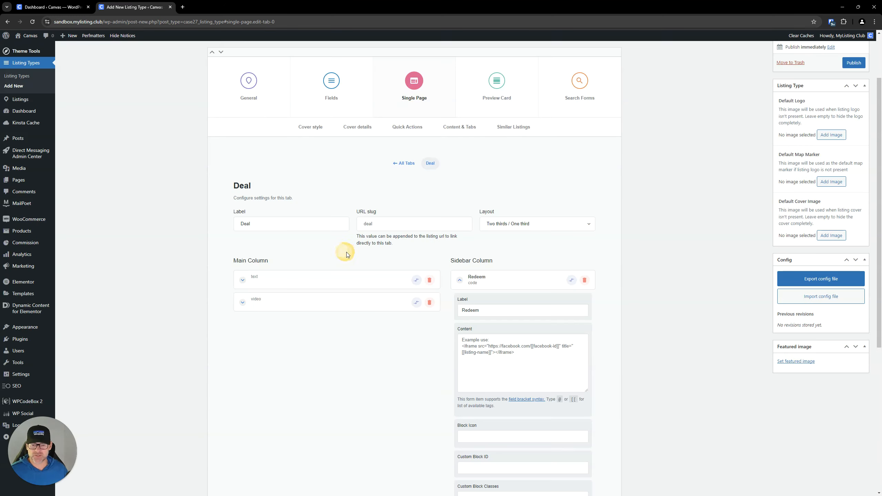
pyautogui.click(338, 251)
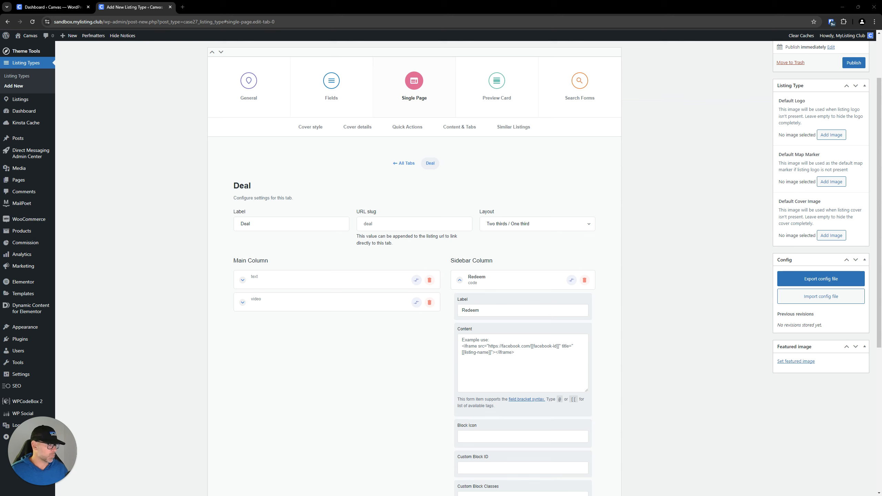
pyautogui.click(502, 279)
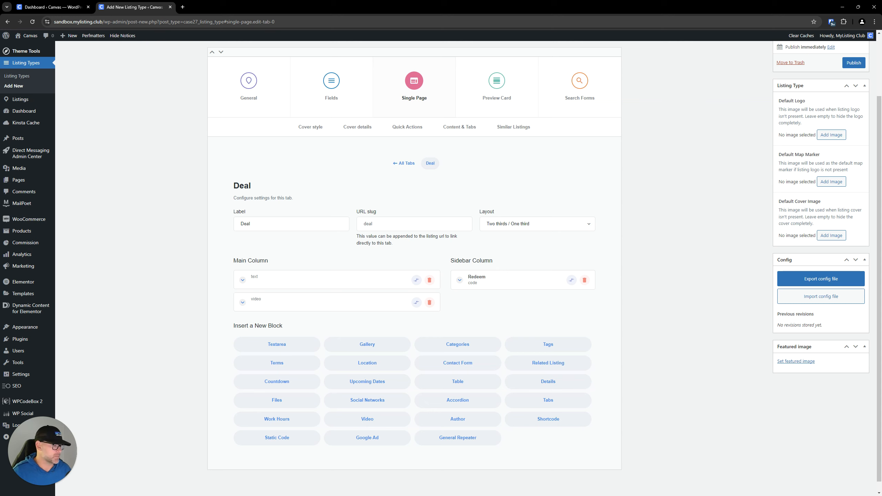
# Insert two Terms blocks and move both to the sidebar column below the Redeem block.
pyautogui.click(278, 362)
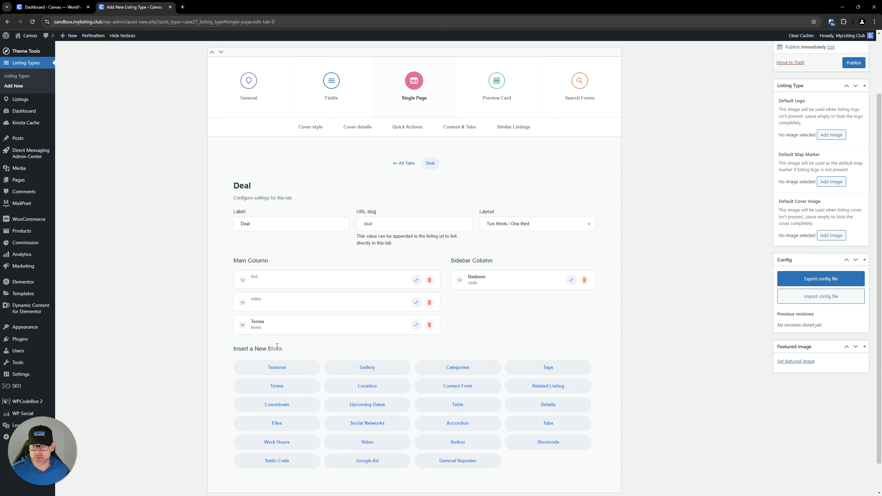
pyautogui.click(299, 384)
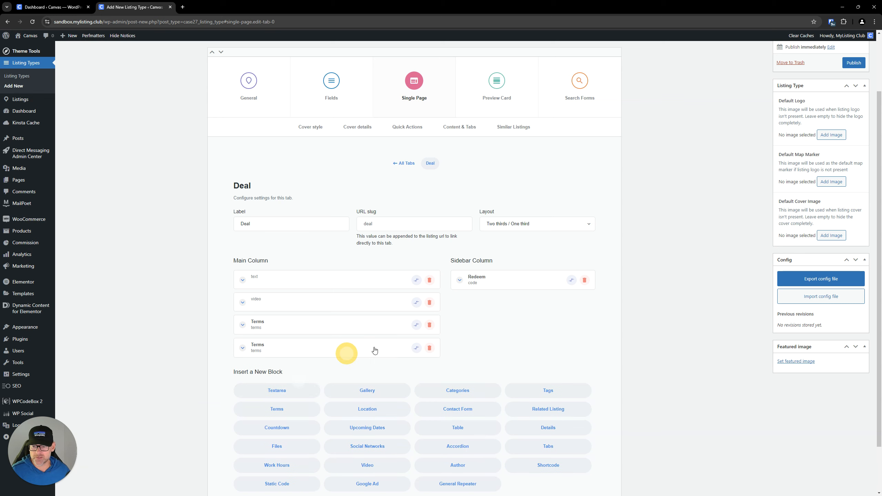
pyautogui.click(417, 325)
pyautogui.click(417, 325)
# Label the first Terms block in the sidebar "Categories" and set its Disable links option to Yes.
pyautogui.click(478, 304)
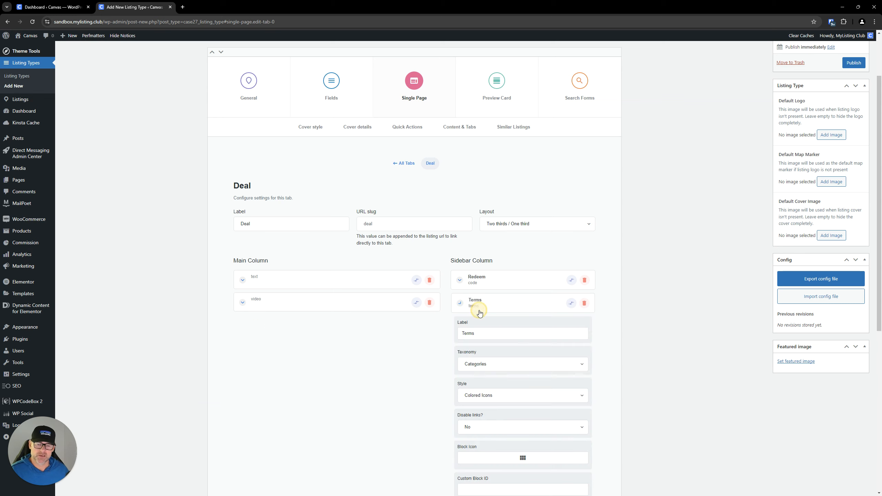
pyautogui.doubleClick(481, 332)
pyautogui.write('Categorie')
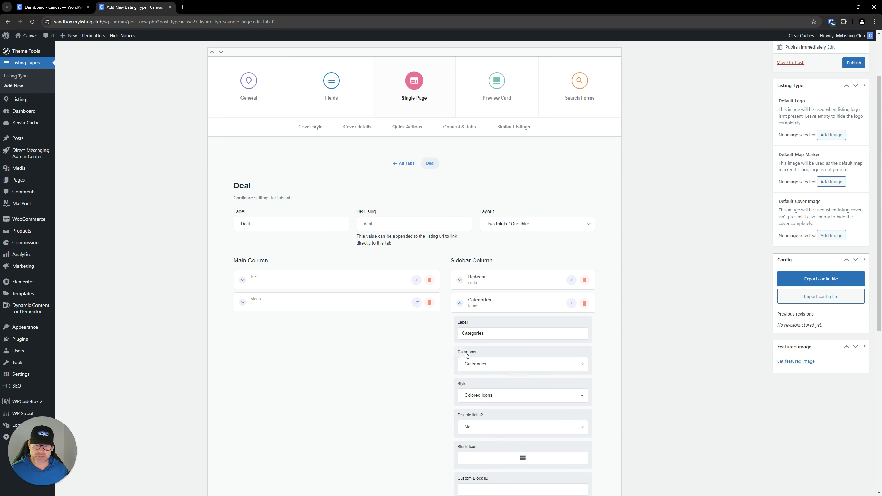
pyautogui.scroll(-3, 482, 370)
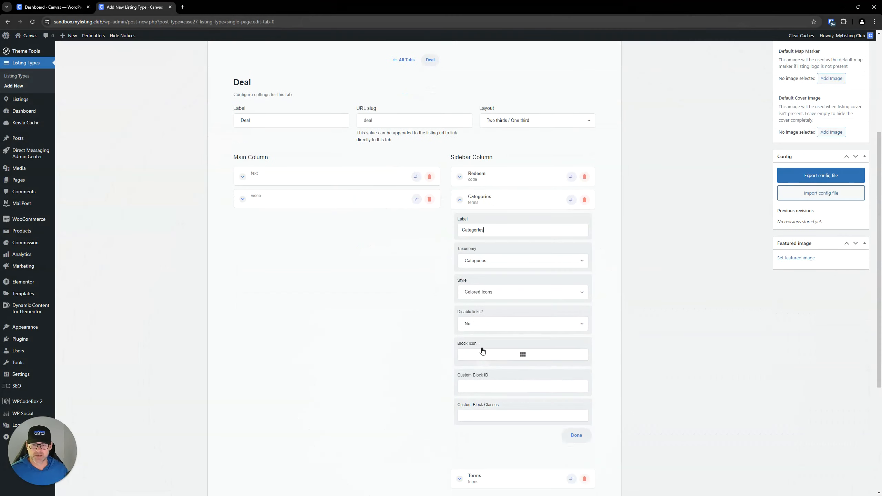
pyautogui.click(479, 325)
pyautogui.click(479, 343)
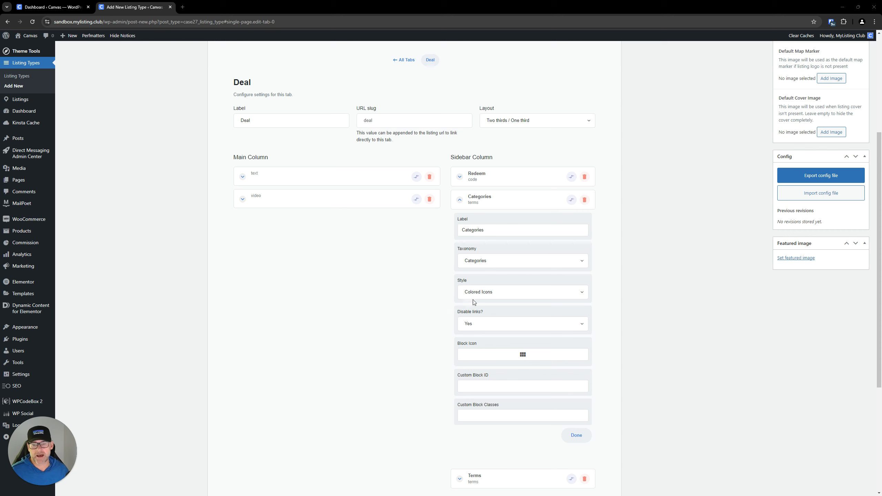
# Set the Categories block's style to Outlined Icons, remove its block icon, and collapse its settings.
pyautogui.click(483, 293)
pyautogui.click(484, 313)
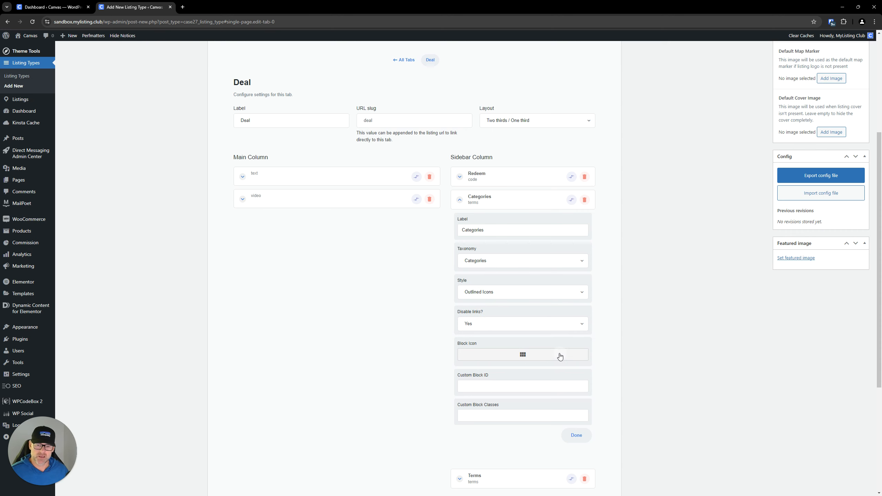
pyautogui.click(563, 356)
pyautogui.click(341, 252)
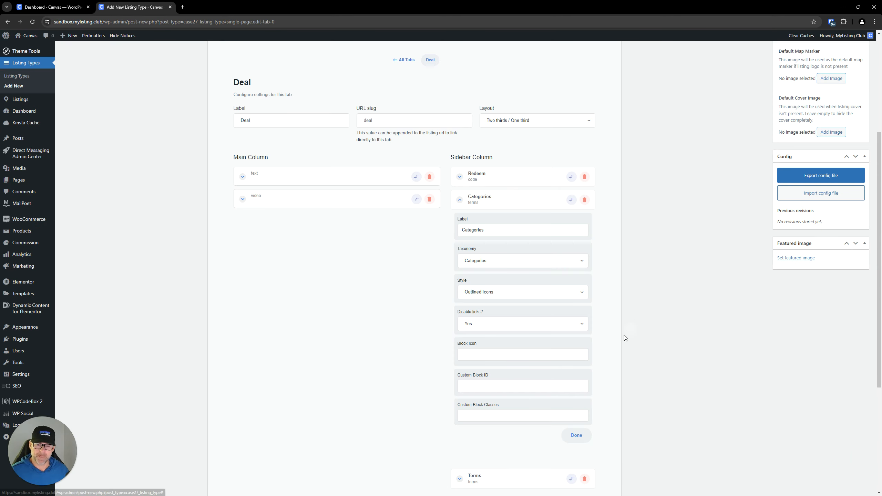
pyautogui.click(486, 210)
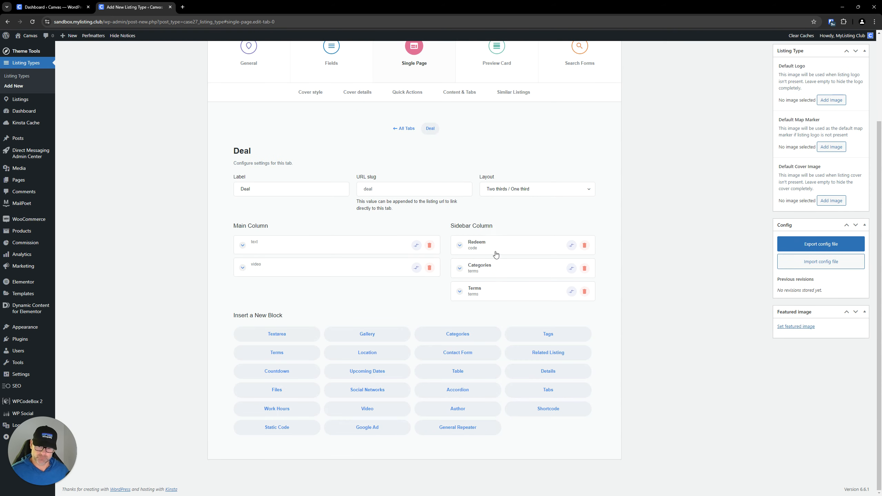
# Label the second Terms block in the sidebar "Tags" and set its taxonomy to Tags.
pyautogui.click(500, 292)
pyautogui.doubleClick(486, 253)
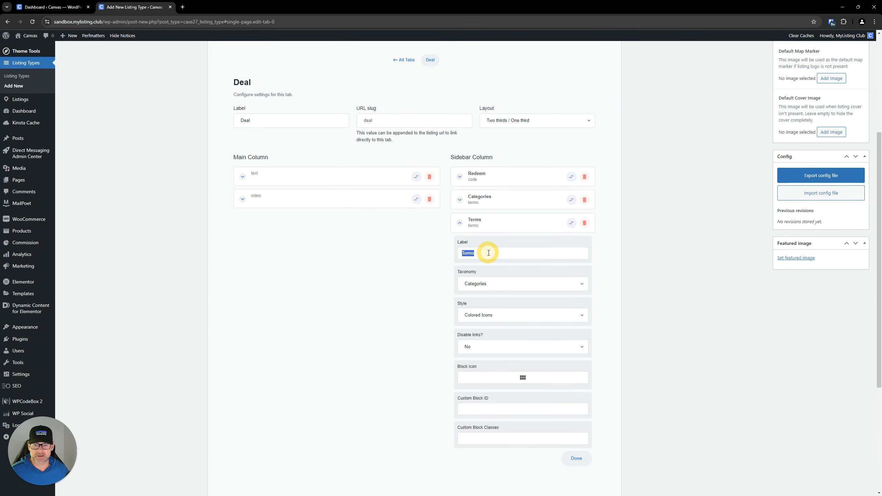
pyautogui.write('Tage')
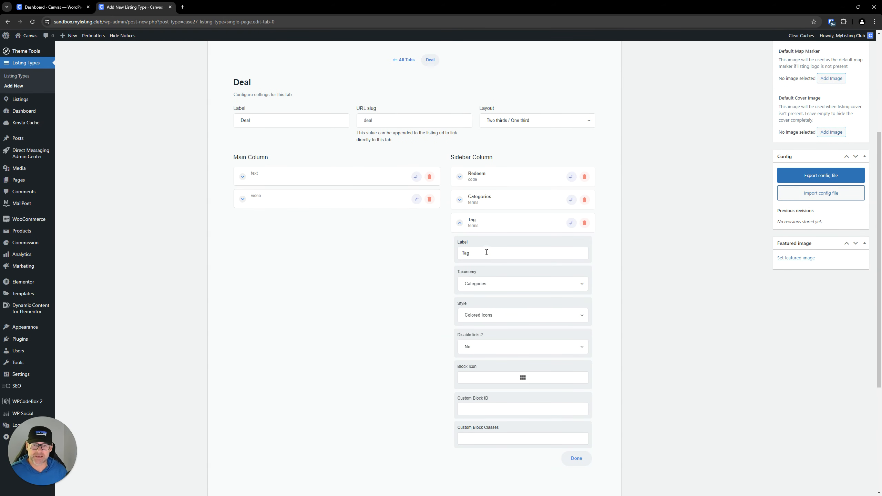
pyautogui.click(531, 281)
pyautogui.click(495, 311)
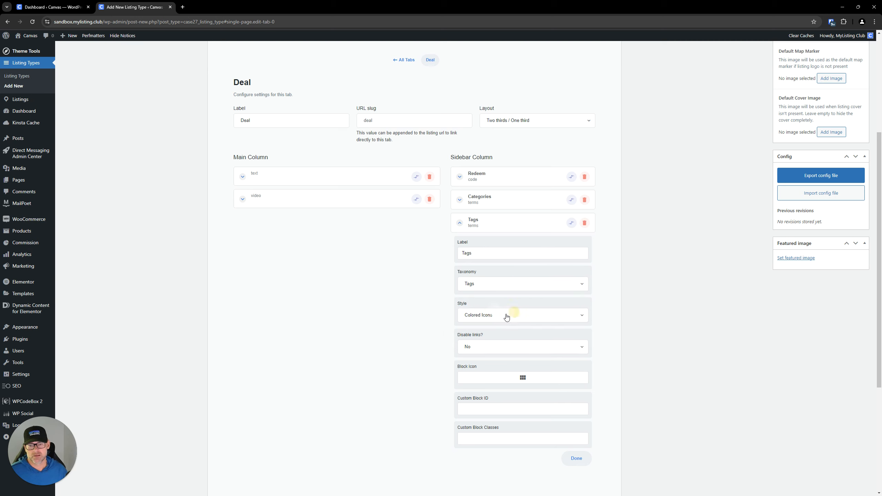
# Set the Tags block's style to Outlined Icons and its Disable links option to Yes.
pyautogui.click(493, 315)
pyautogui.click(480, 334)
pyautogui.click(480, 346)
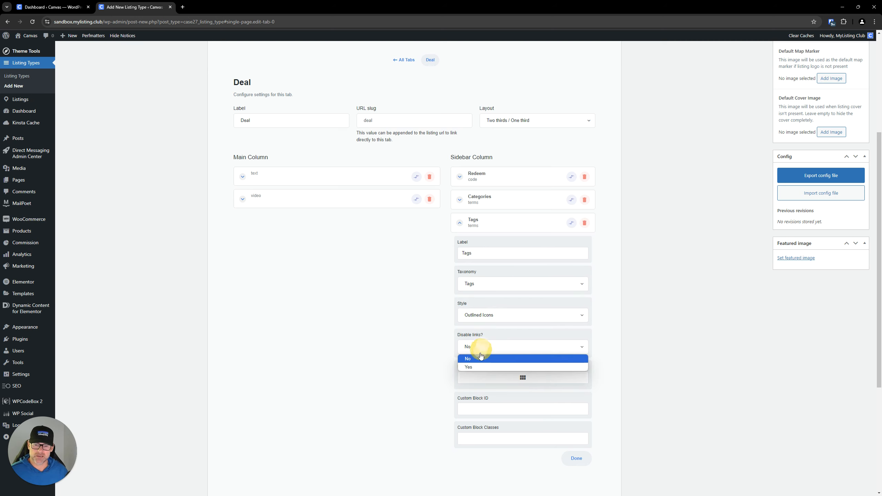
pyautogui.click(480, 366)
# Remove the Tags block's icon and set its custom block ID to "termsblock".
pyautogui.click(486, 373)
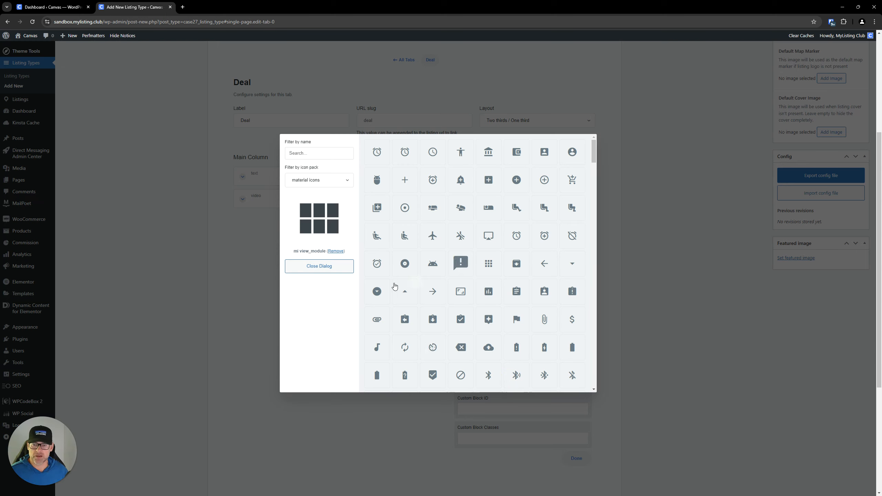
pyautogui.click(342, 256)
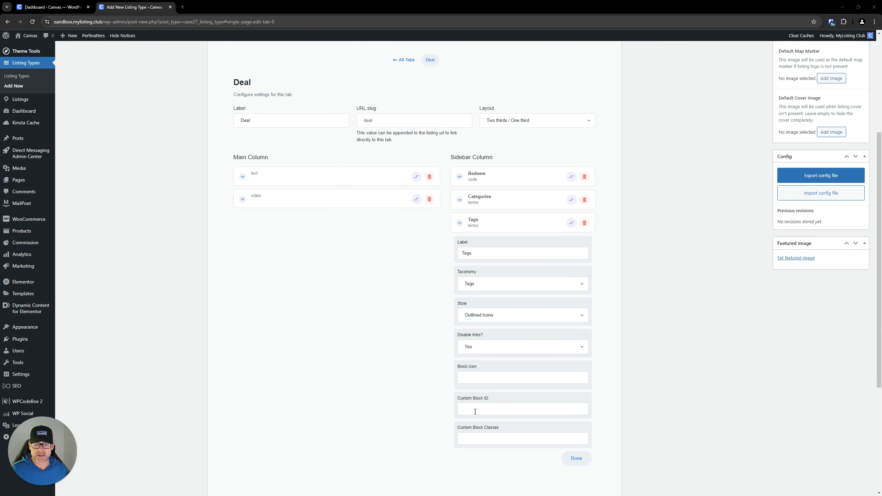
pyautogui.scroll(-2, 475, 409)
pyautogui.rightClick(481, 339)
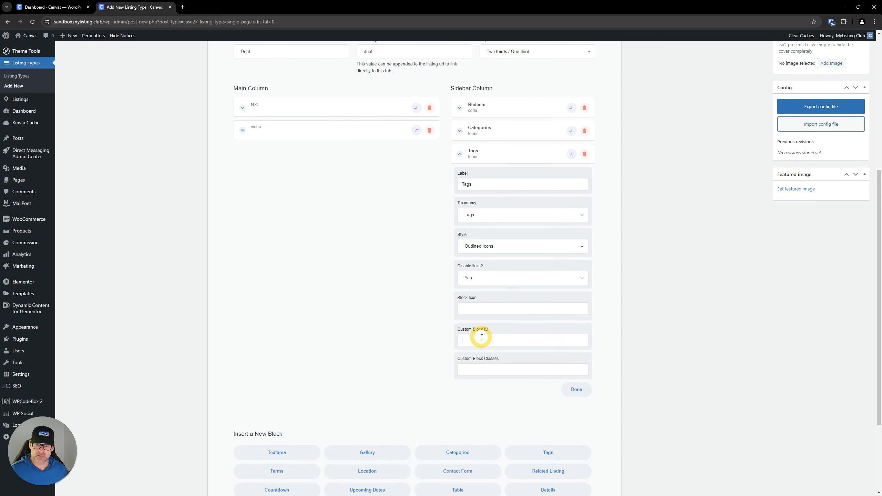
pyautogui.click(471, 341)
pyautogui.hotkey('ctrl', 'v')
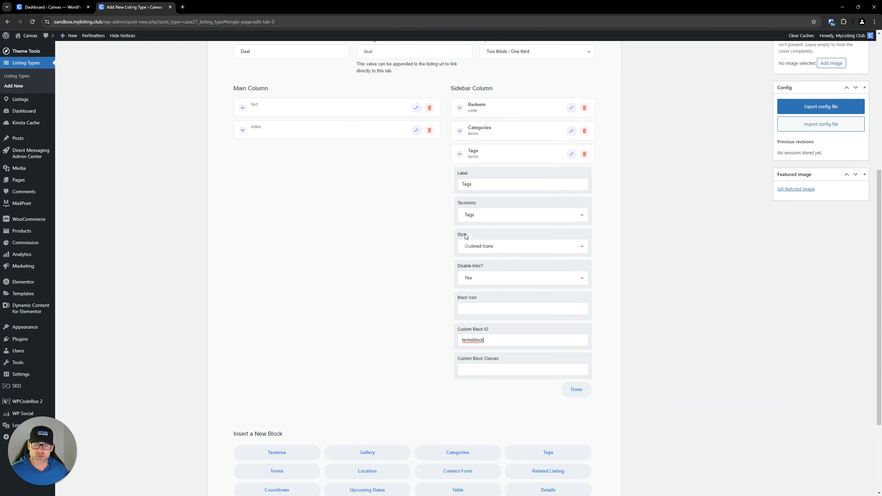
# Set the Categories block's custom block ID to "termsblock" and its custom block classes to "coloredicons".
pyautogui.click(478, 132)
pyautogui.click(475, 317)
pyautogui.write('termsblock')
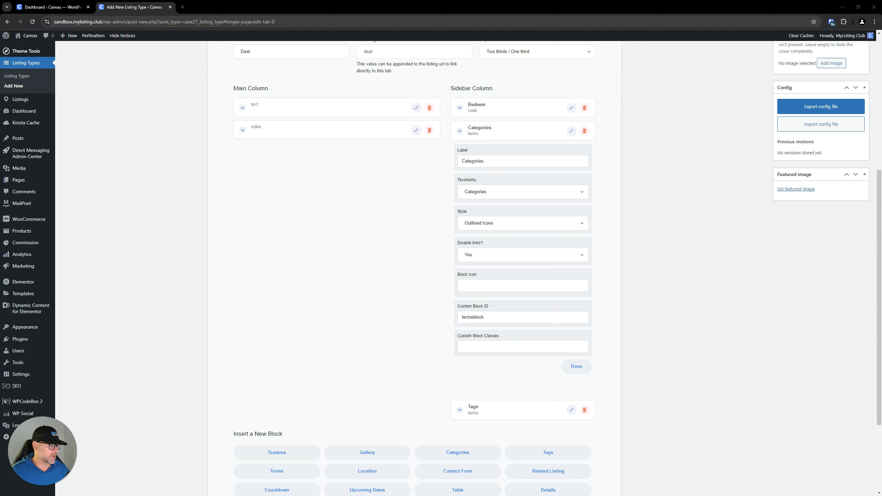
pyautogui.click(483, 347)
pyautogui.write('coloredicons')
pyautogui.click(484, 138)
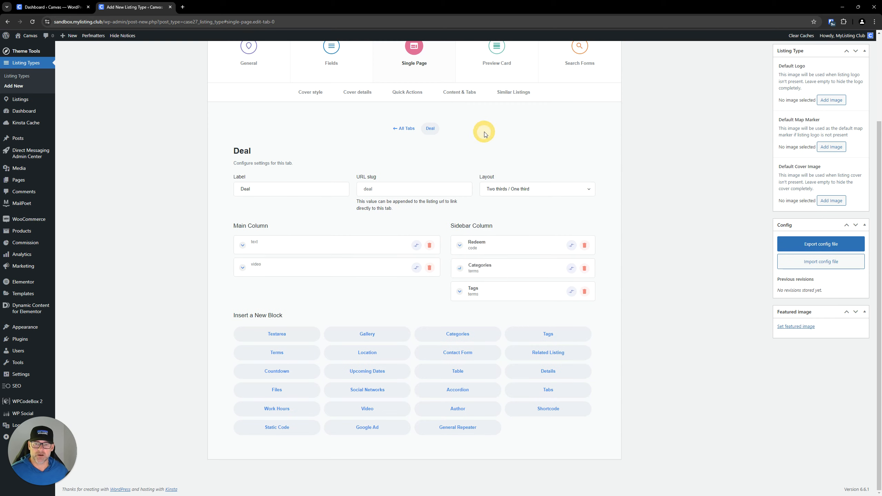
# Set the Tags block's custom block classes to "coloredicons" and collapse its settings.
pyautogui.click(496, 288)
pyautogui.scroll(-1, 495, 295)
pyautogui.click(492, 302)
pyautogui.write('coloredicons')
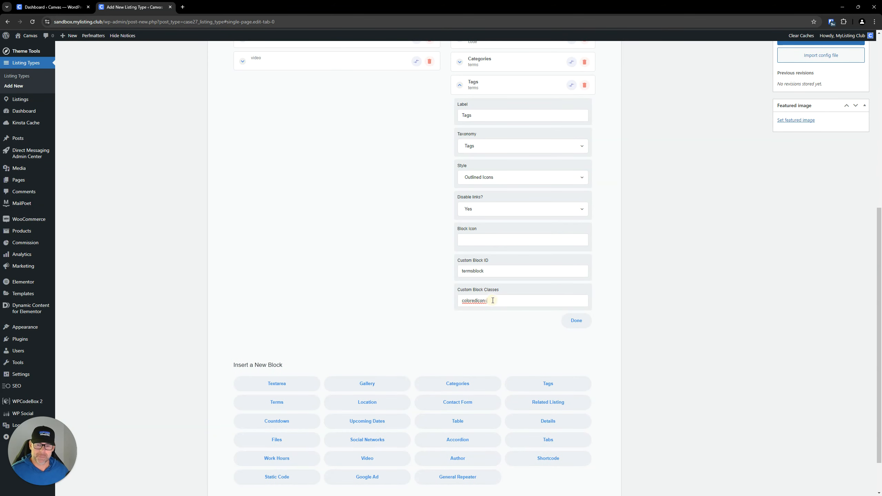
pyautogui.scroll(5, 531, 306)
pyautogui.click(474, 291)
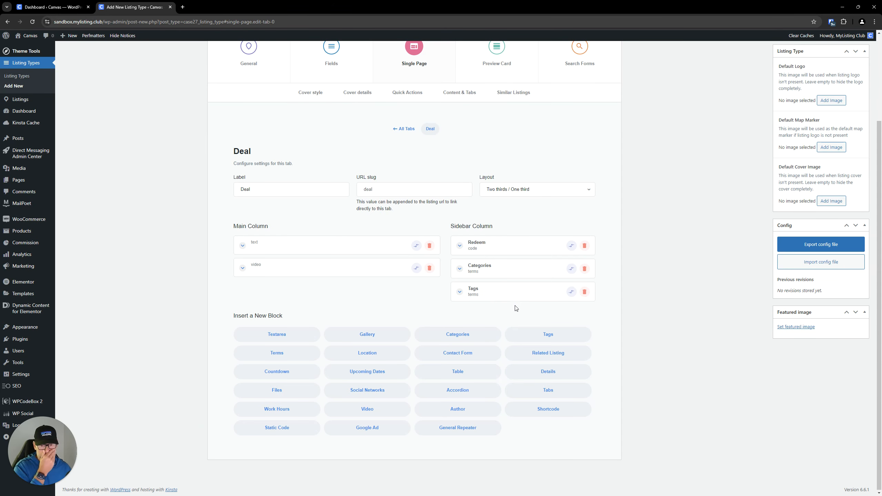
pyautogui.scroll(2, 521, 305)
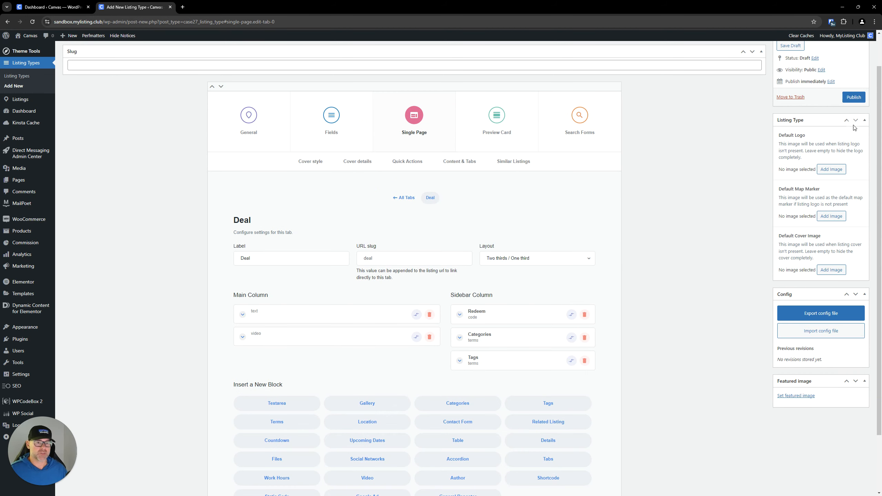
# Publish the Deal listing type and look over its list of used fields.
pyautogui.scroll(1, 851, 103)
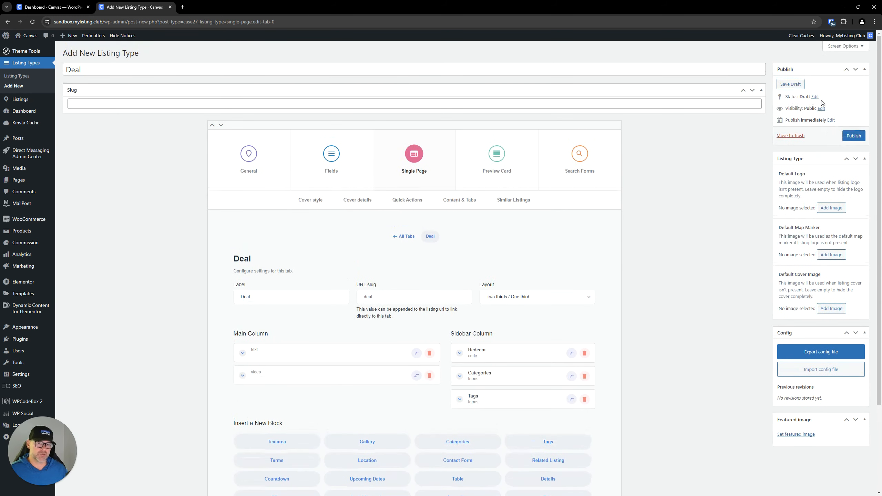
pyautogui.click(850, 136)
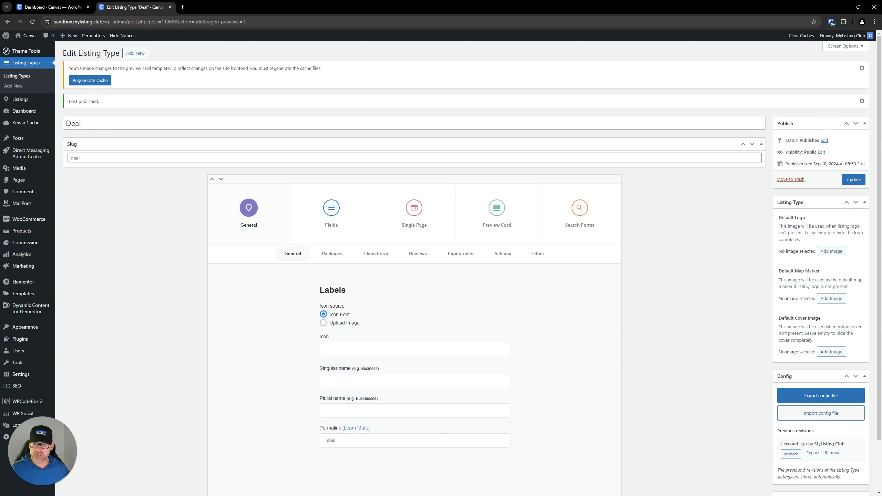
pyautogui.click(333, 238)
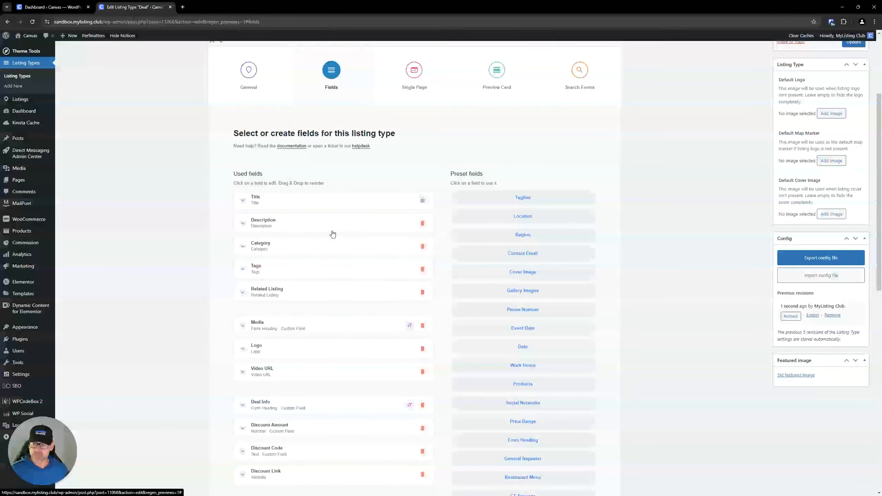
pyautogui.scroll(-4, 332, 233)
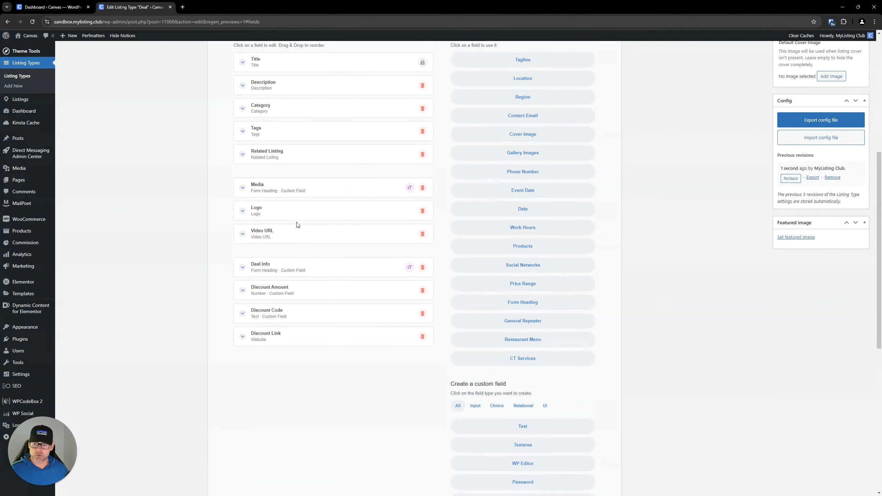
pyautogui.scroll(6, 401, 273)
pyautogui.scroll(-7, 401, 274)
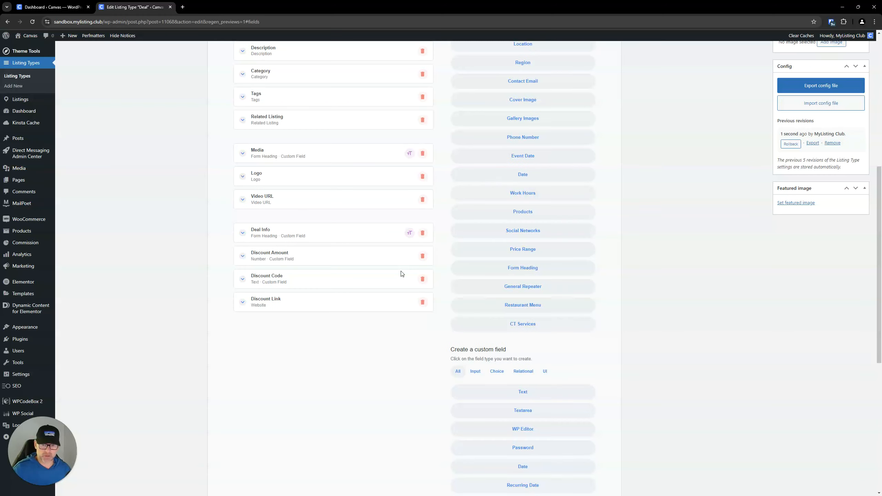
pyautogui.scroll(9, 401, 274)
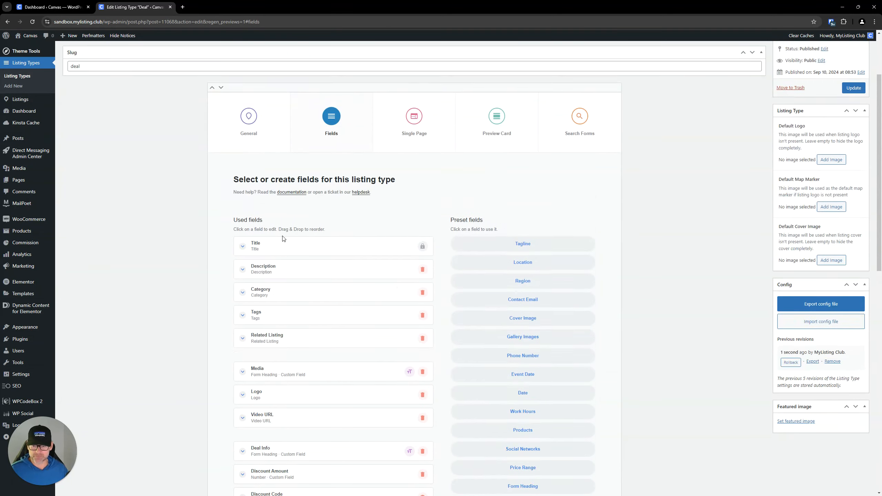
# Open the form for adding a new listing in a separate browser tab.
pyautogui.moveTo(26, 101)
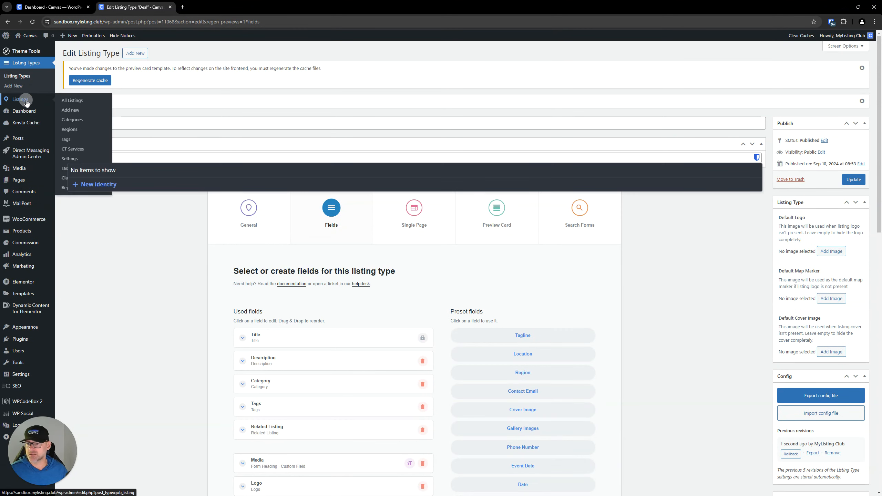
pyautogui.moveTo(66, 114)
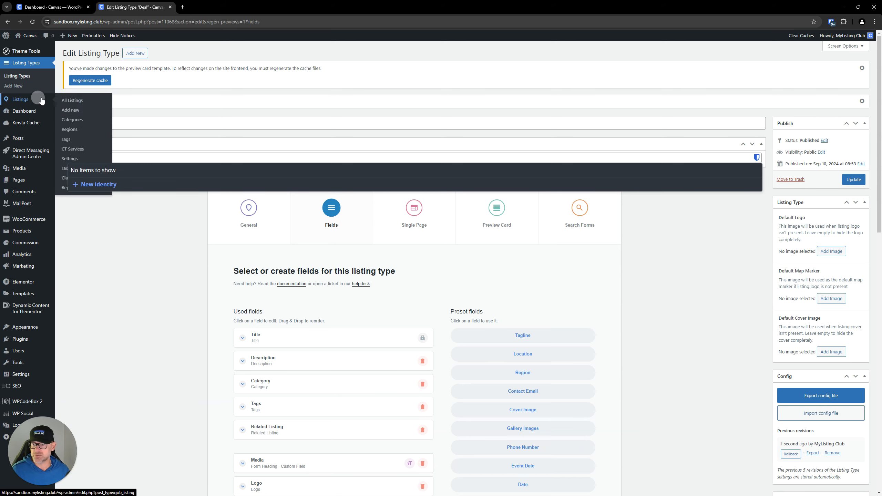
pyautogui.rightClick(71, 110)
pyautogui.click(93, 115)
pyautogui.click(226, 11)
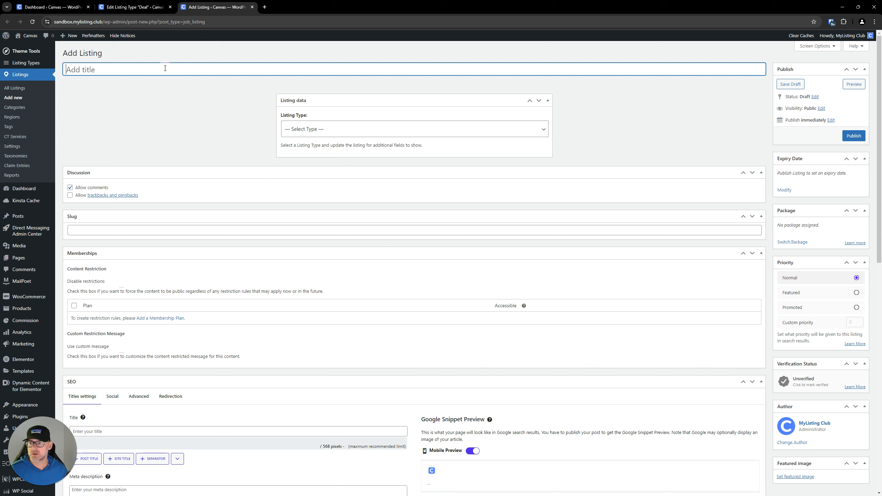
# Title the listing "Deal DEMO", set its listing type to Deal and save it as a draft.
pyautogui.write('Deal DEMO')
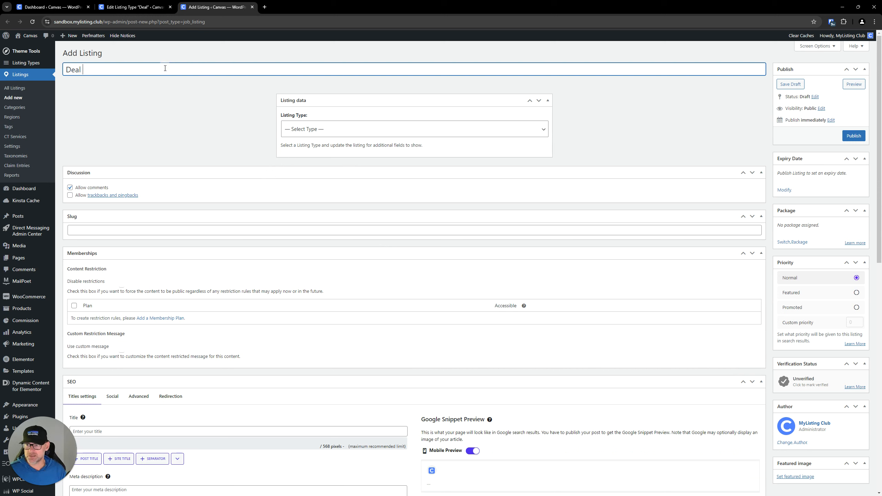
pyautogui.click(325, 129)
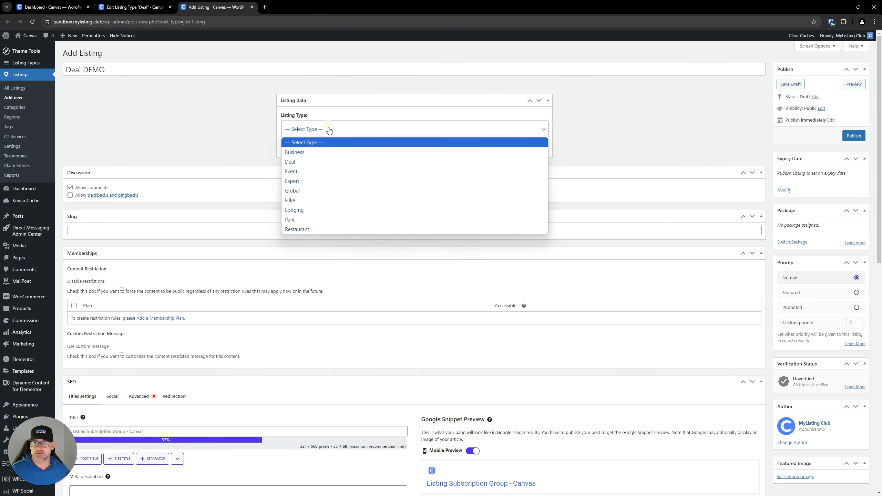
pyautogui.click(298, 163)
pyautogui.click(468, 72)
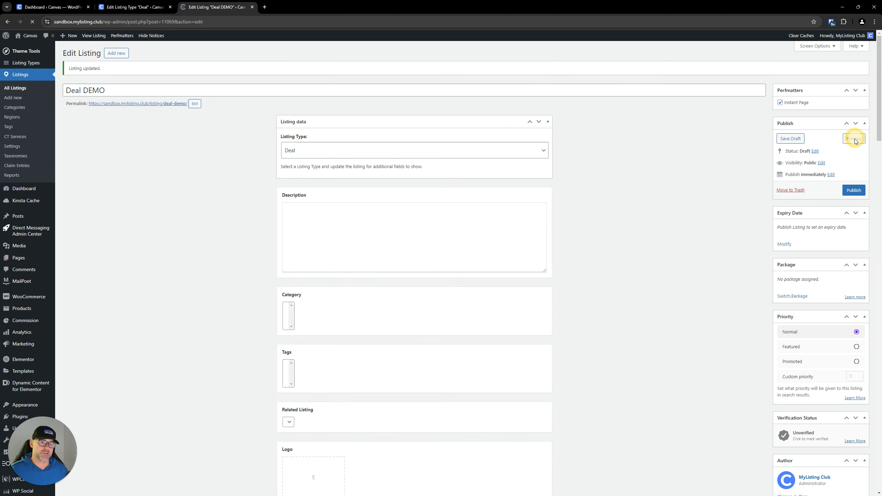
# Preview the Deal DEMO draft on the site and publish the listing.
pyautogui.click(854, 137)
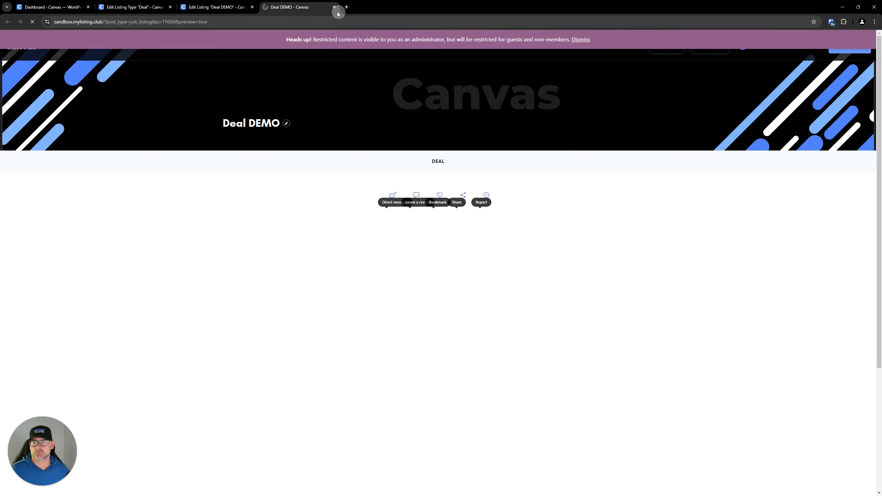
pyautogui.click(197, 7)
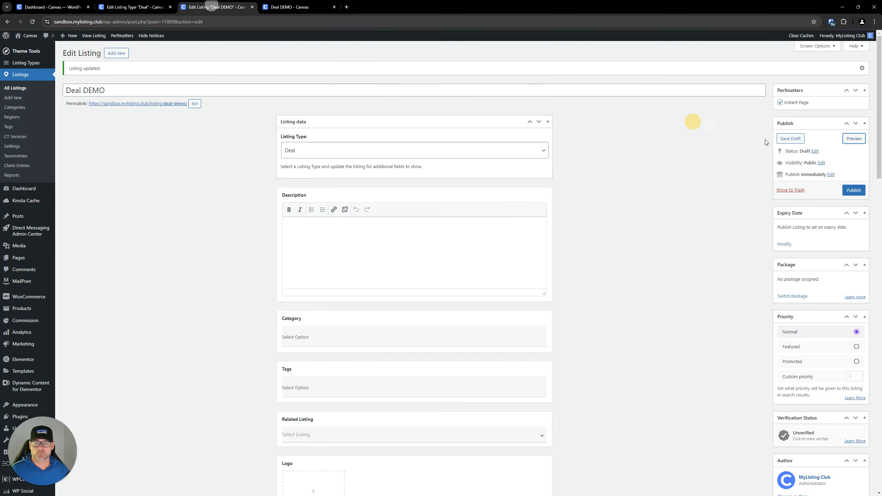
pyautogui.click(854, 191)
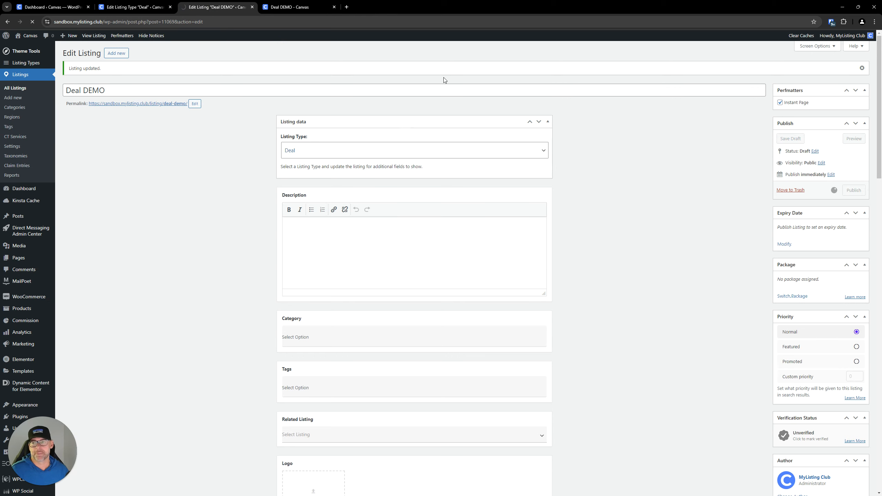
# Reload the Deal DEMO page as published, dismiss the restricted-content notice and look over the page.
pyautogui.click(306, 4)
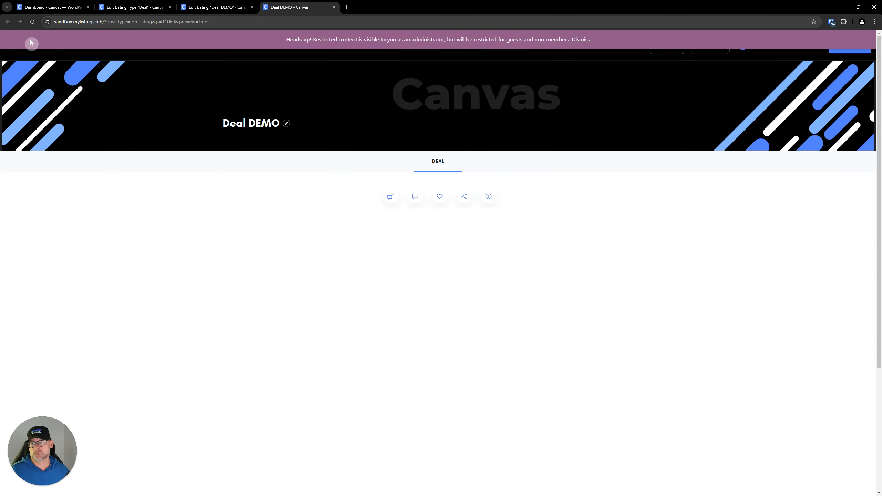
pyautogui.click(30, 22)
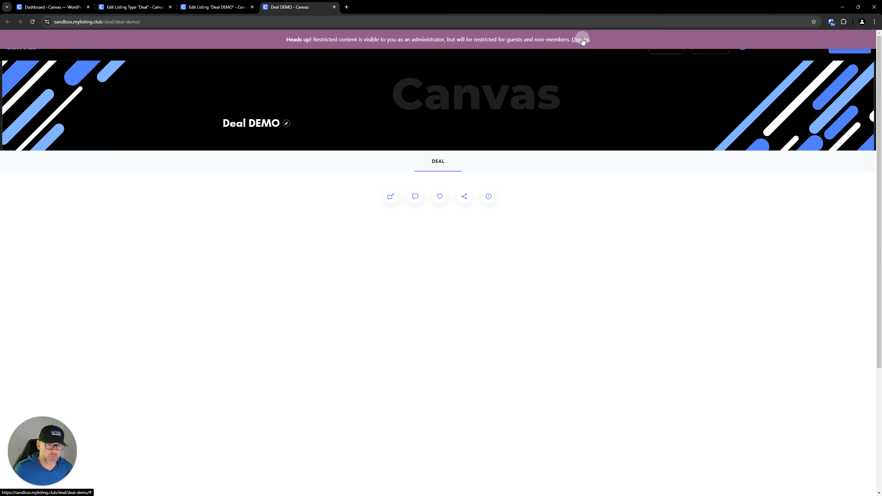
pyautogui.click(581, 40)
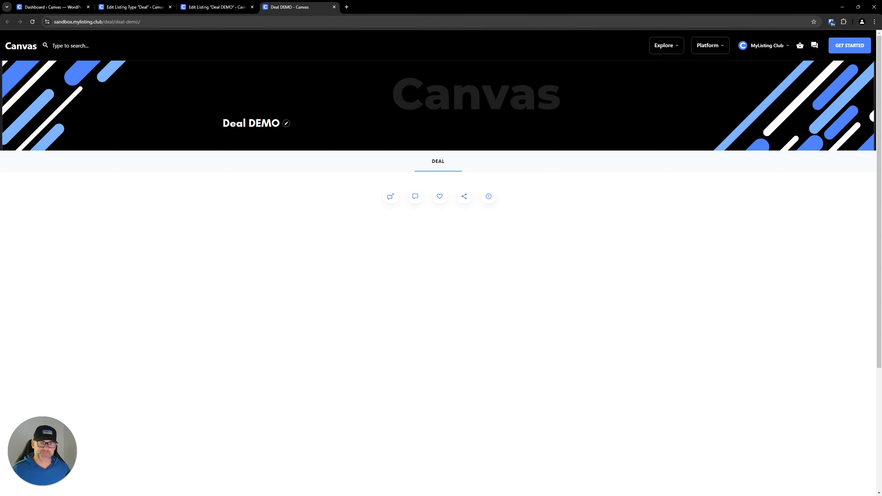
pyautogui.scroll(-5, 481, 275)
pyautogui.scroll(5, 470, 274)
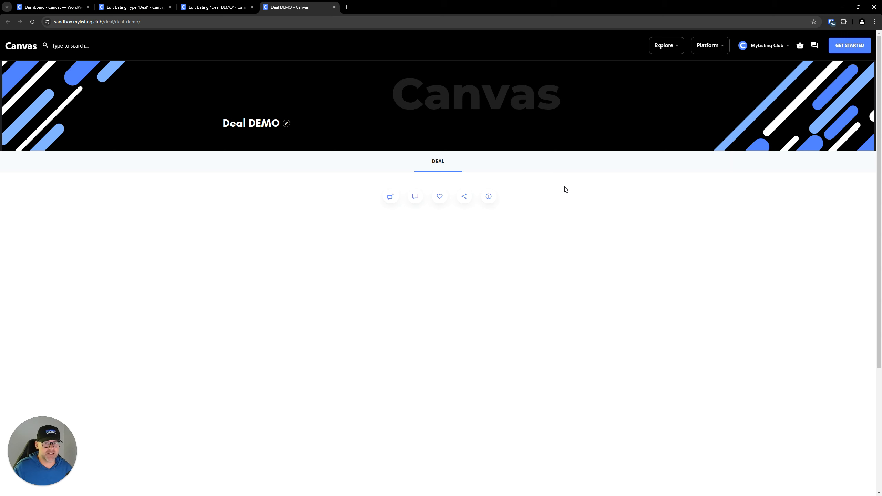
# Paste the Siren Affiliates text into the Deal DEMO listing's description and update the listing.
pyautogui.click(217, 7)
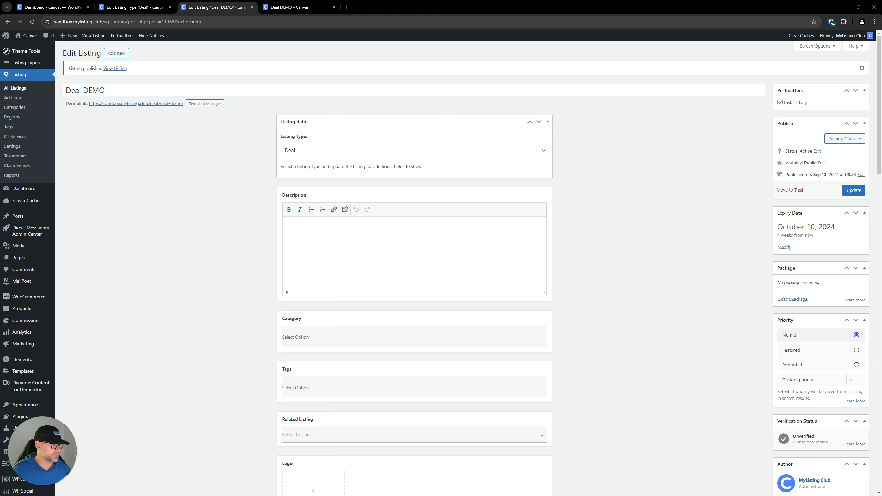
pyautogui.click(388, 244)
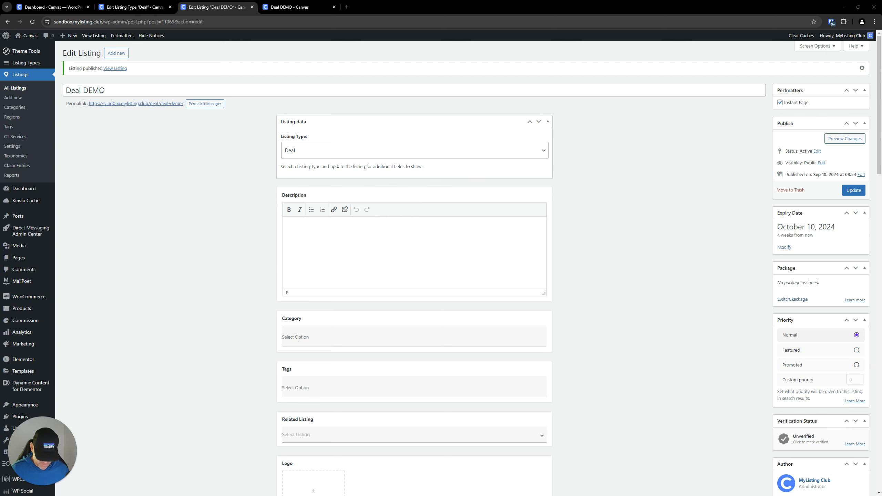
pyautogui.click(401, 238)
pyautogui.hotkey('ctrl', 'v')
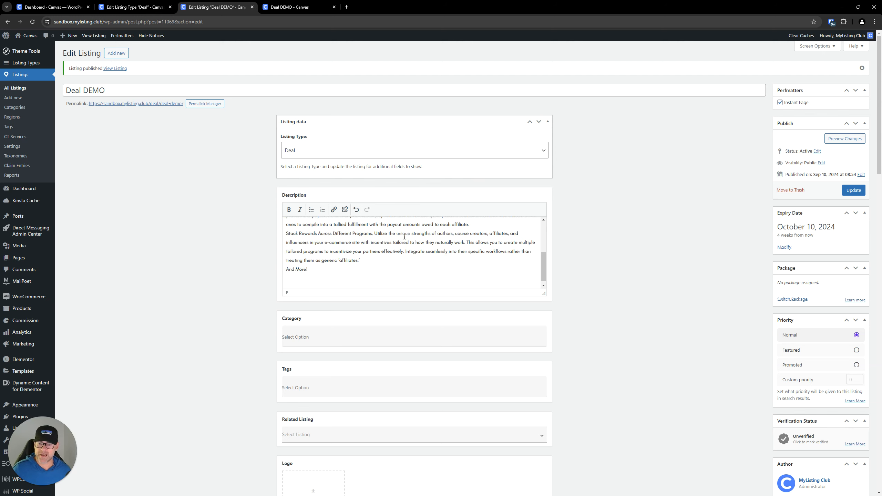
pyautogui.scroll(10, 404, 237)
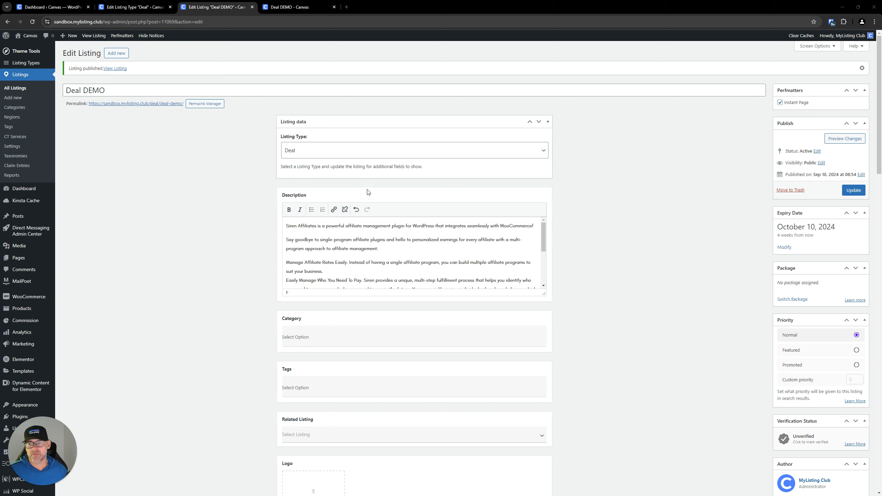
pyautogui.click(847, 191)
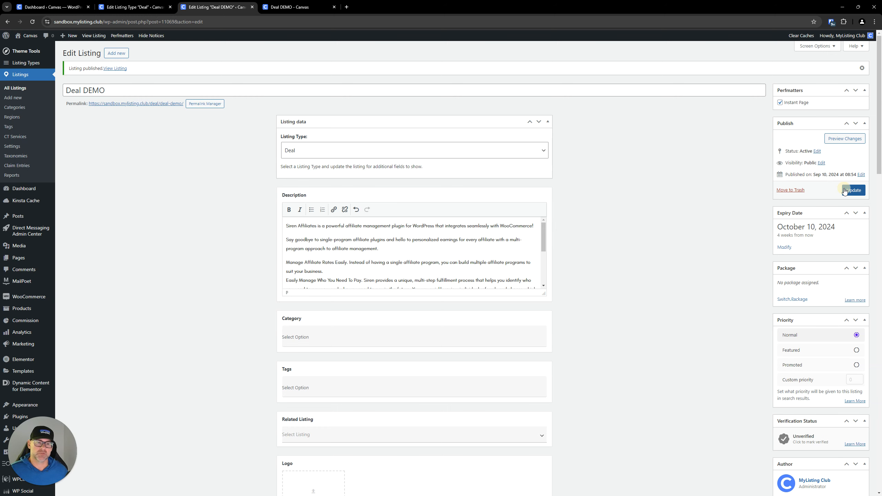
# In the Deal listing type, set the Description field's editor controls to Advanced Controls.
pyautogui.click(155, 4)
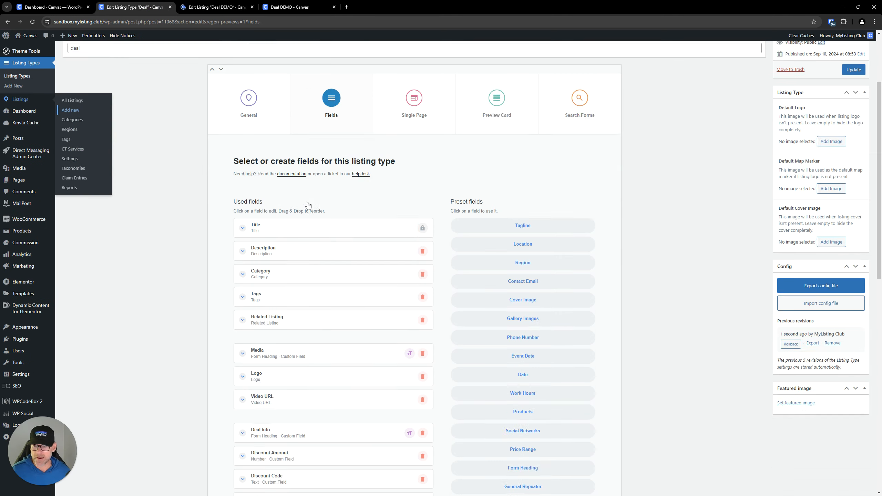
pyautogui.scroll(-6, 309, 203)
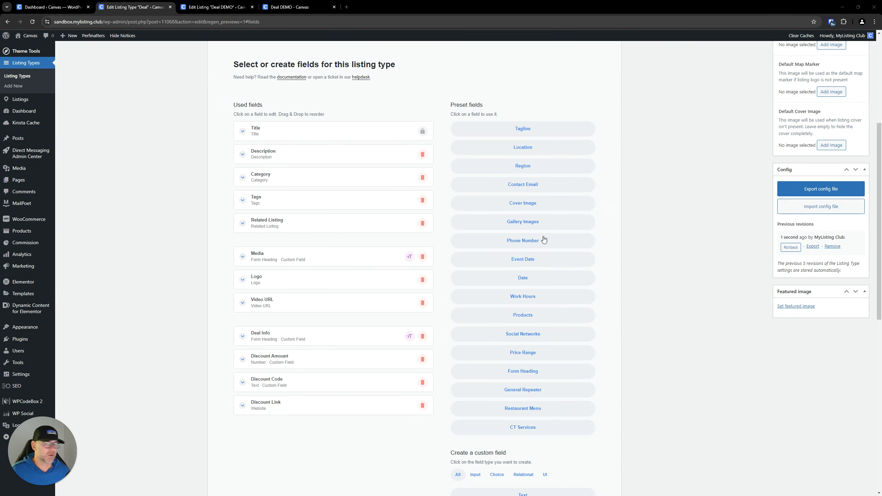
pyautogui.click(305, 158)
pyautogui.scroll(-3, 308, 198)
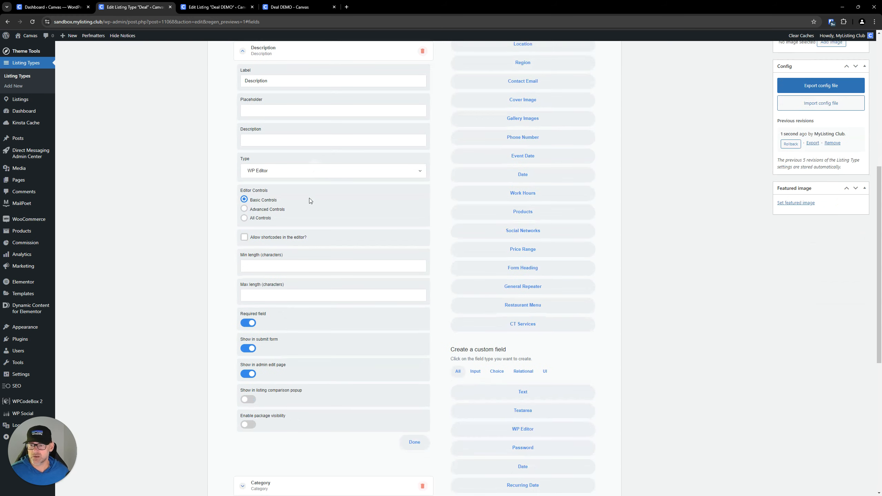
pyautogui.click(260, 209)
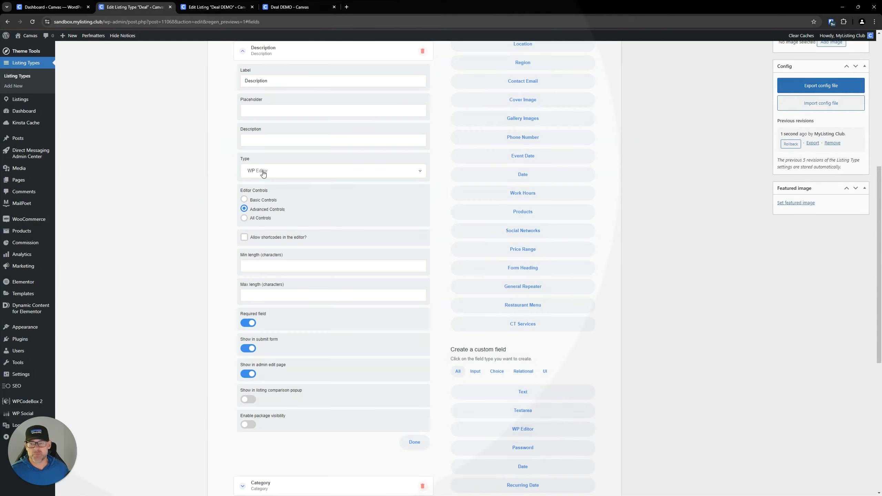
pyautogui.click(259, 172)
pyautogui.click(259, 174)
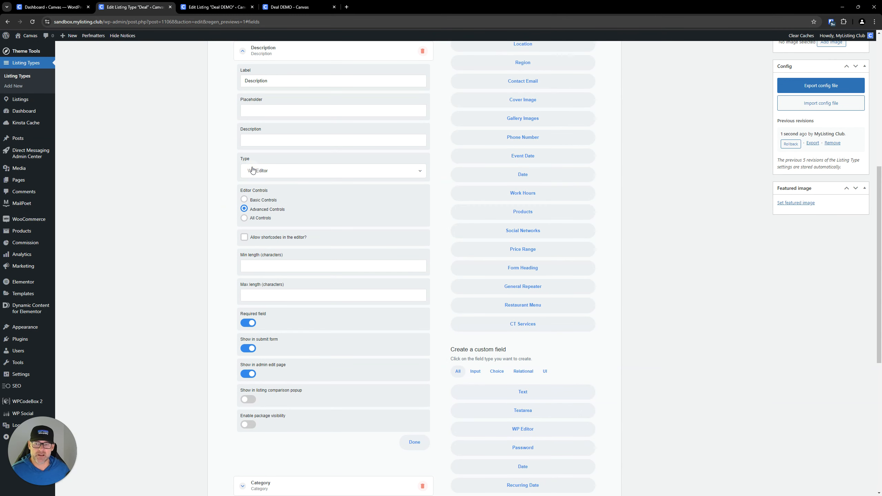
pyautogui.click(255, 171)
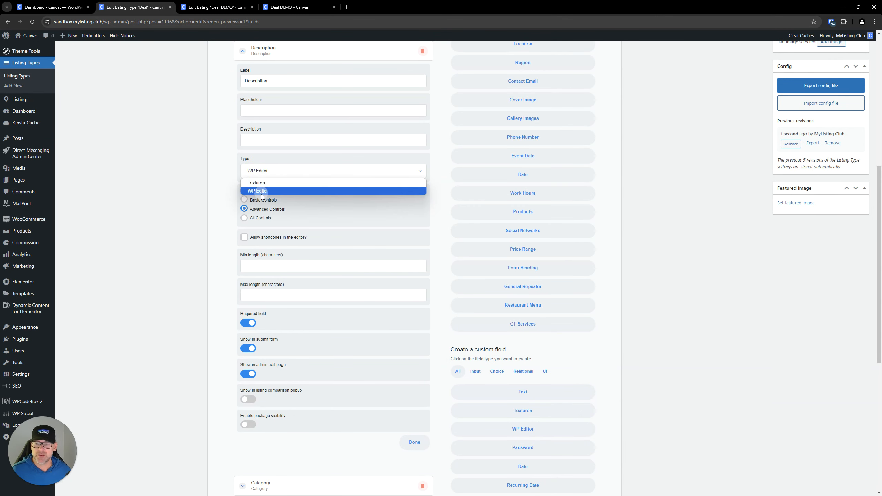
pyautogui.click(319, 212)
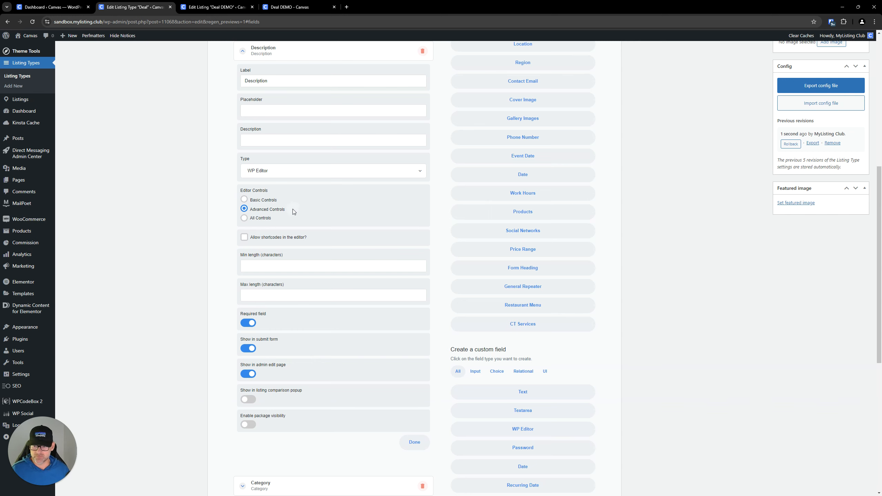
# Collapse the Description field, update the Deal listing type and reload the Deal DEMO listing's edit form.
pyautogui.scroll(8, 236, 226)
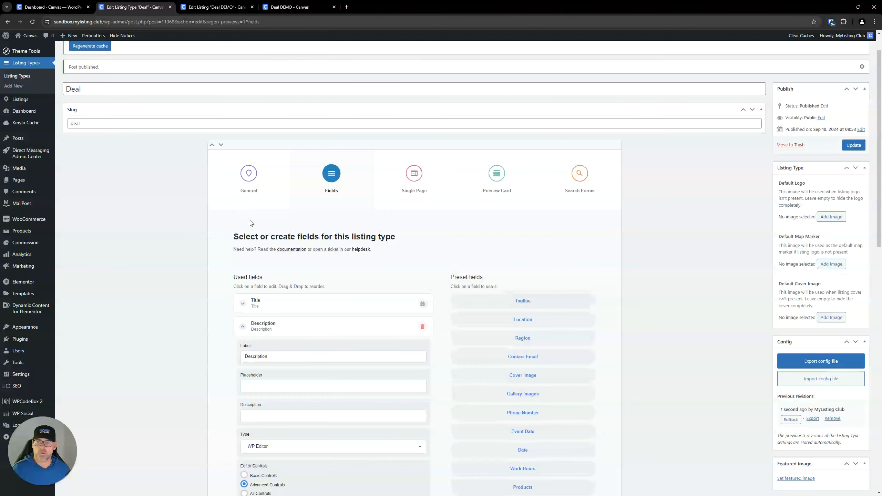
pyautogui.scroll(-4, 275, 365)
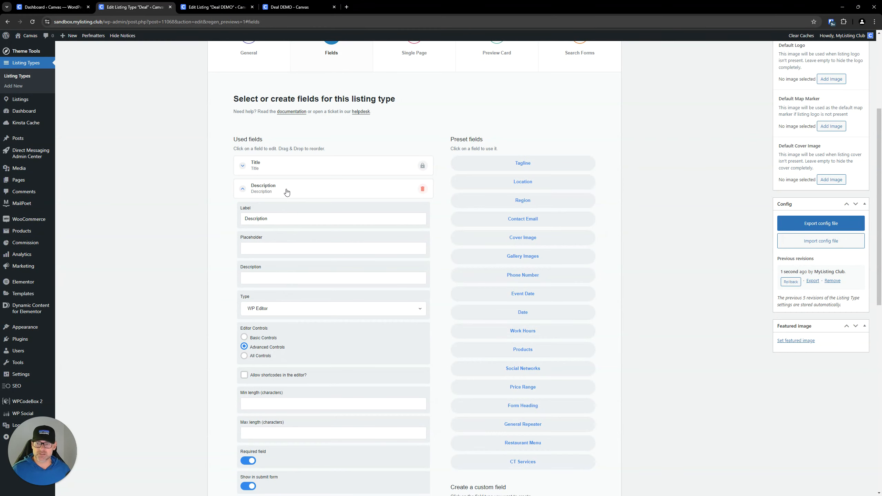
pyautogui.click(285, 191)
pyautogui.scroll(4, 286, 190)
pyautogui.scroll(-1, 635, 132)
pyautogui.click(852, 111)
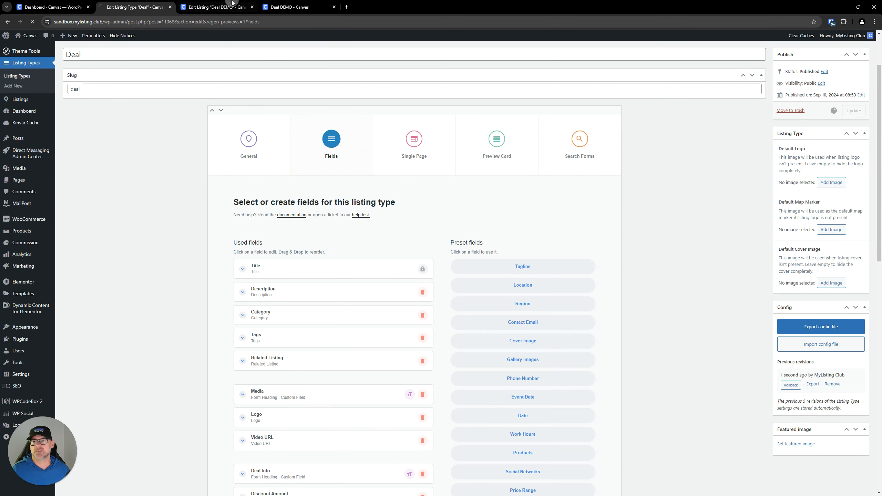
pyautogui.click(218, 5)
pyautogui.click(31, 22)
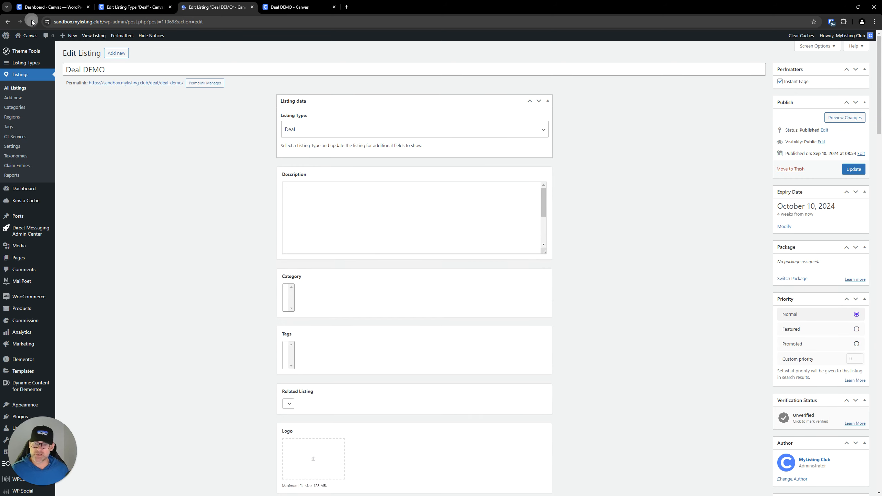
pyautogui.click(485, 237)
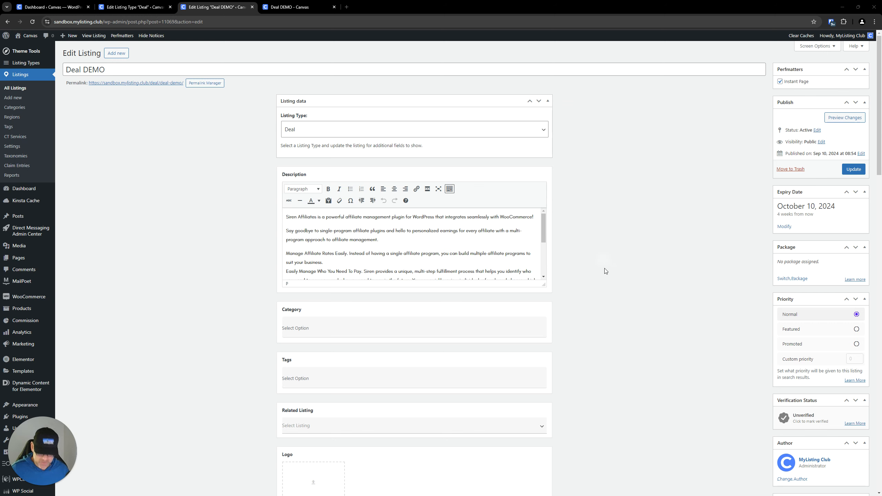
pyautogui.click(409, 218)
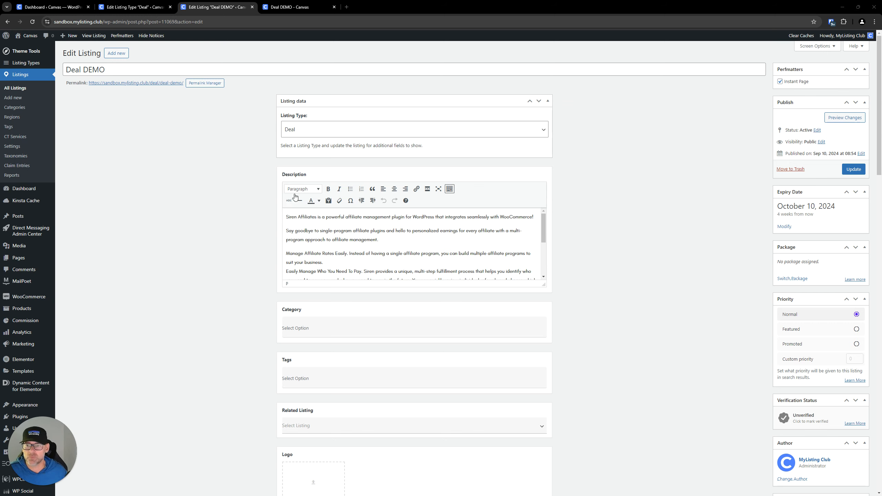
# In the Deal listing type, set the Description field's editor controls to All Controls and update the listing type.
pyautogui.click(200, 5)
pyautogui.click(278, 6)
pyautogui.click(219, 6)
pyautogui.click(152, 5)
pyautogui.click(329, 177)
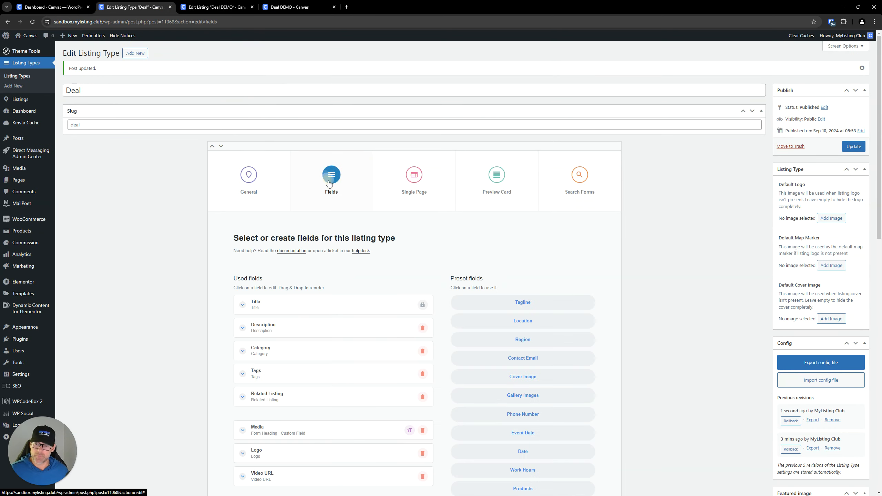
pyautogui.scroll(-3, 292, 300)
pyautogui.click(287, 190)
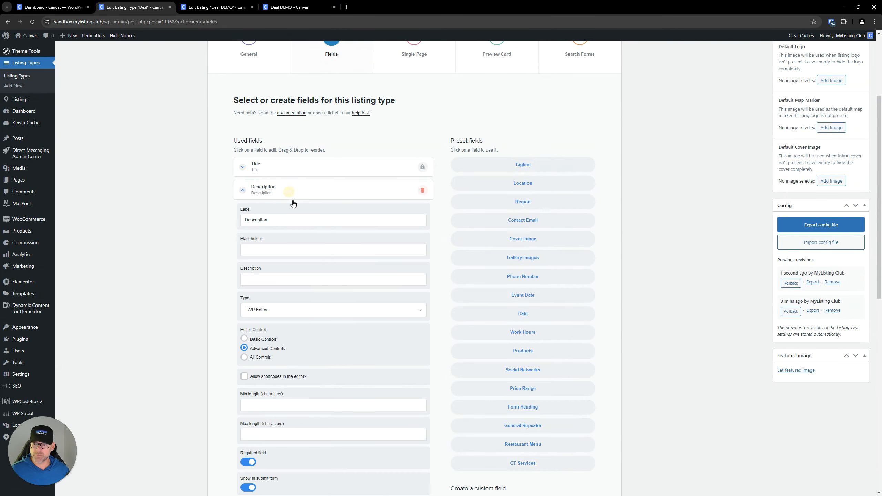
pyautogui.scroll(-3, 267, 246)
pyautogui.click(262, 254)
pyautogui.scroll(7, 718, 181)
pyautogui.click(853, 147)
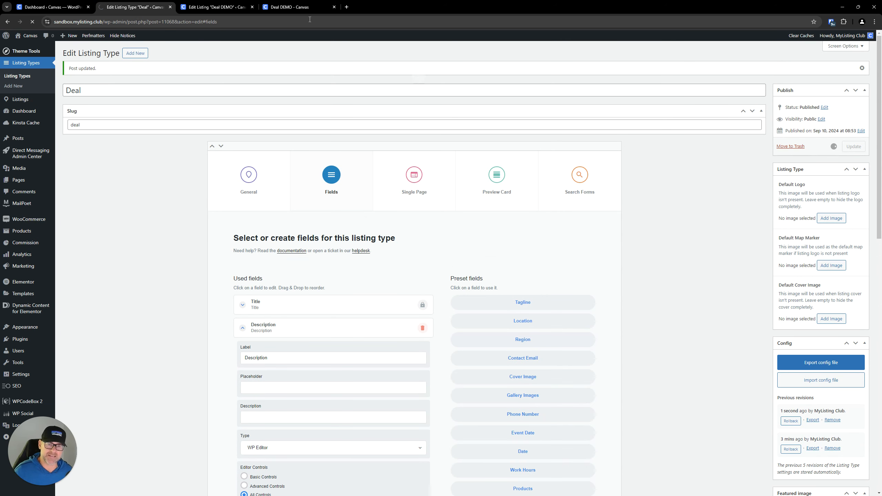
# Reload the Deal DEMO listing's edit form and switch the description editor to Text mode.
pyautogui.click(216, 7)
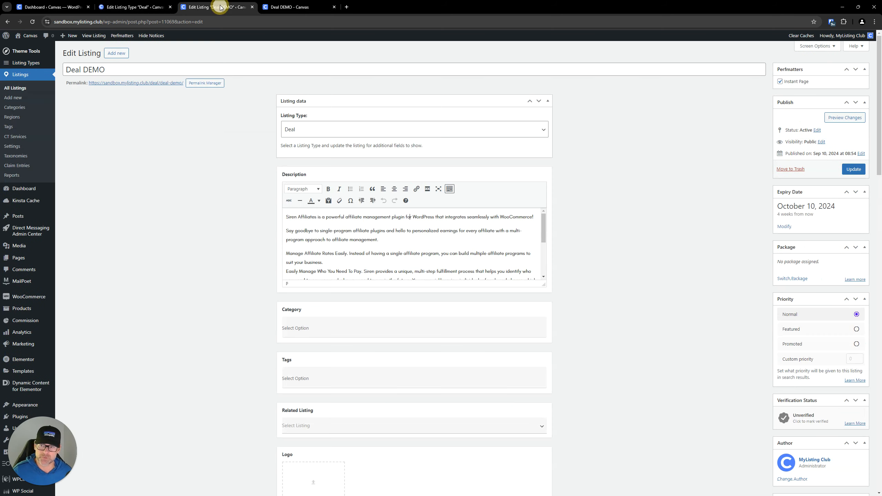
pyautogui.click(33, 22)
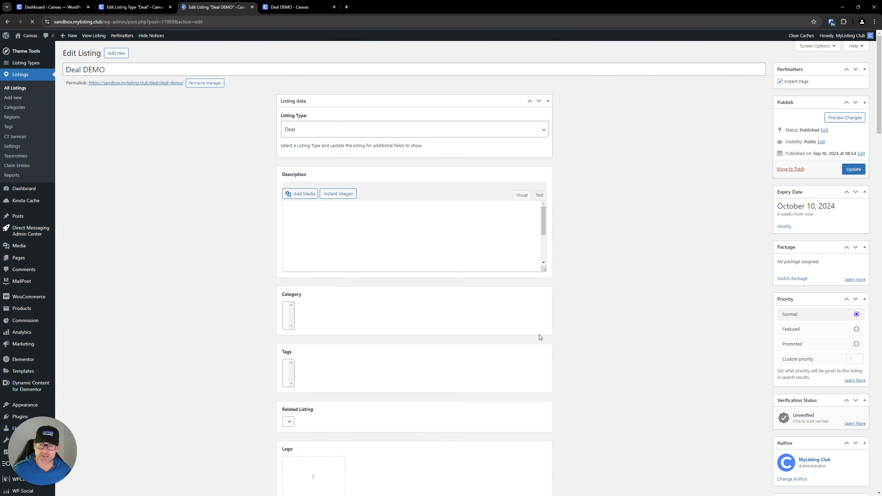
pyautogui.click(542, 196)
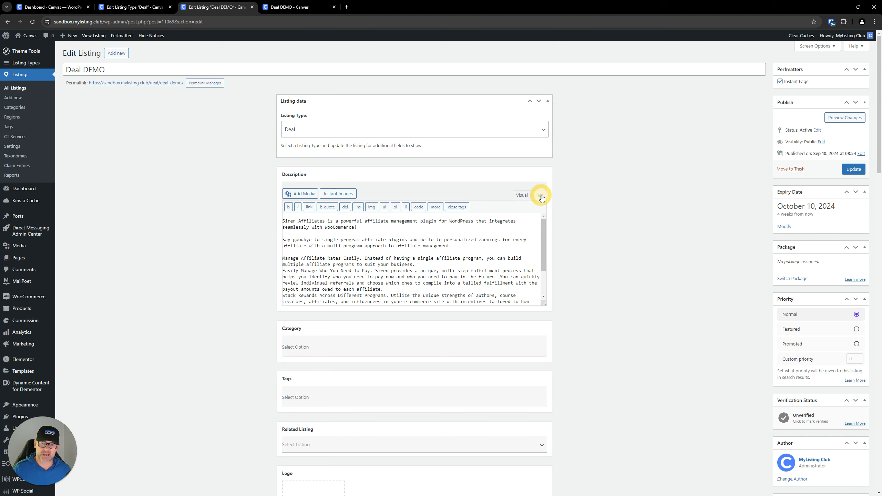
# Replace the whole description with the copied Siren Affiliates markup in Text mode and return the editor to Visual mode.
pyautogui.rightClick(392, 253)
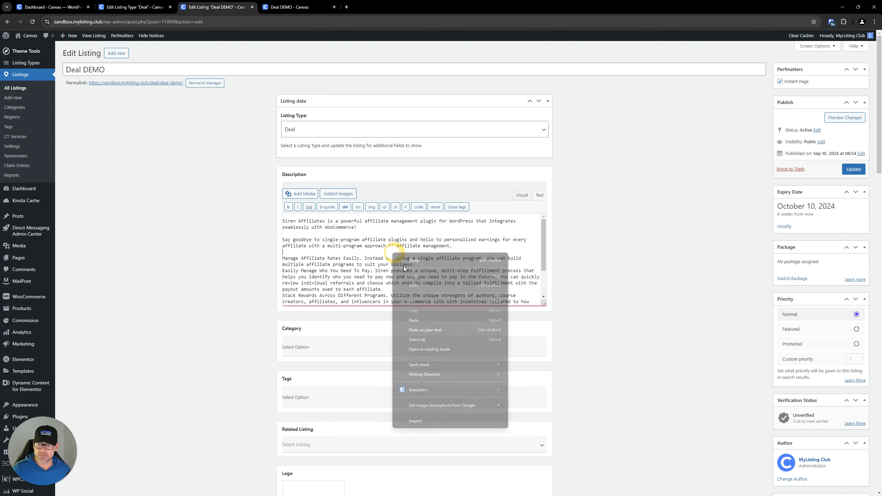
pyautogui.click(422, 337)
pyautogui.press('BackSpace')
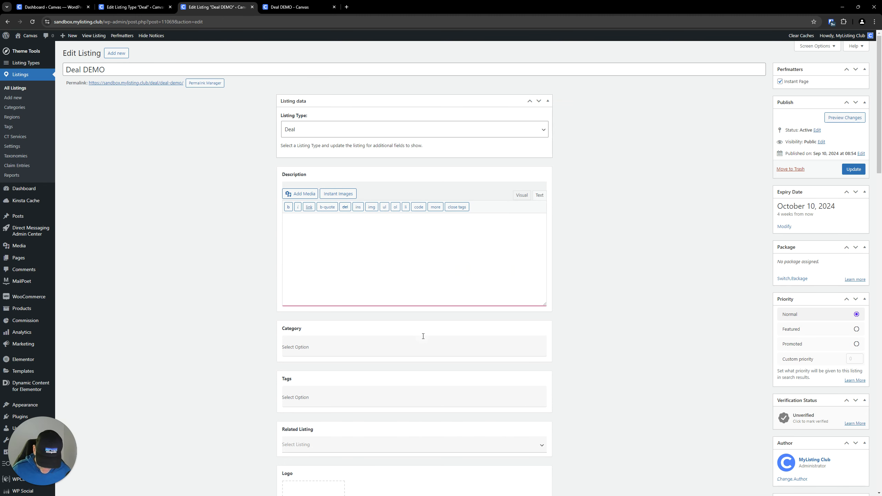
pyautogui.hotkey('ctrl', 'v')
pyautogui.click(527, 197)
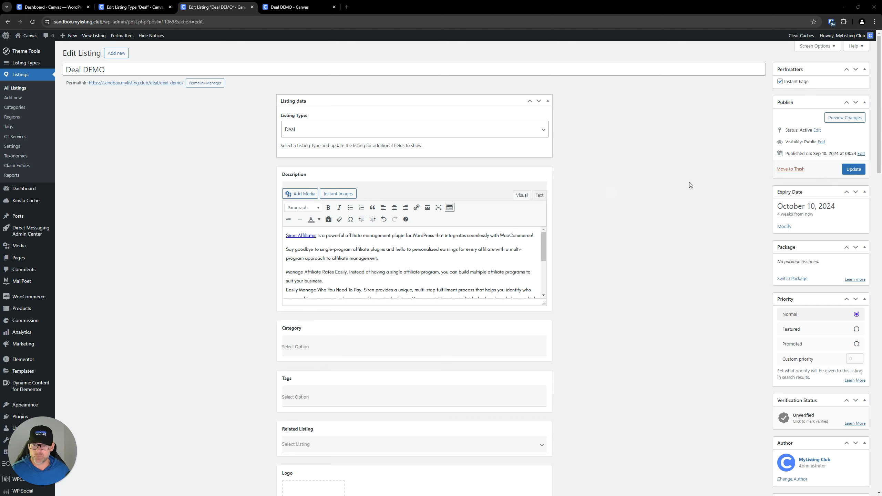
# Open the listing Categories and Tags pages in separate new browser tabs and go to the Categories page.
pyautogui.click(31, 109)
pyautogui.rightClick(30, 108)
pyautogui.click(35, 114)
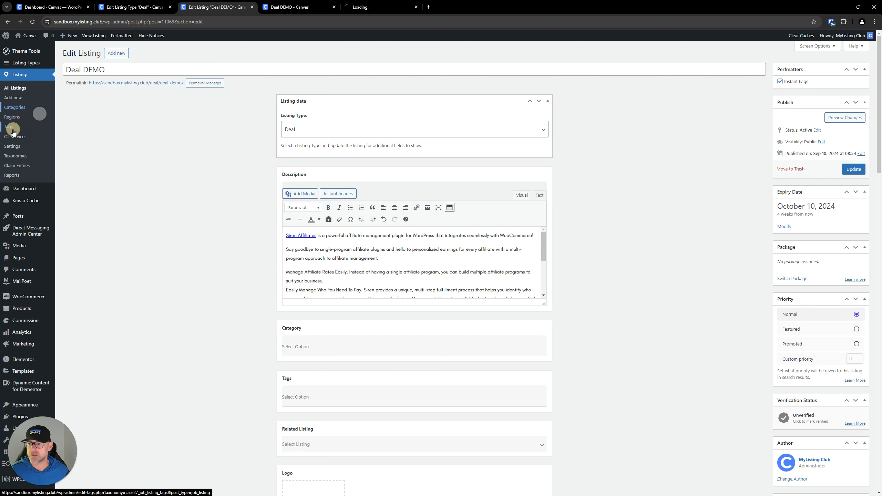
pyautogui.rightClick(10, 128)
pyautogui.click(28, 132)
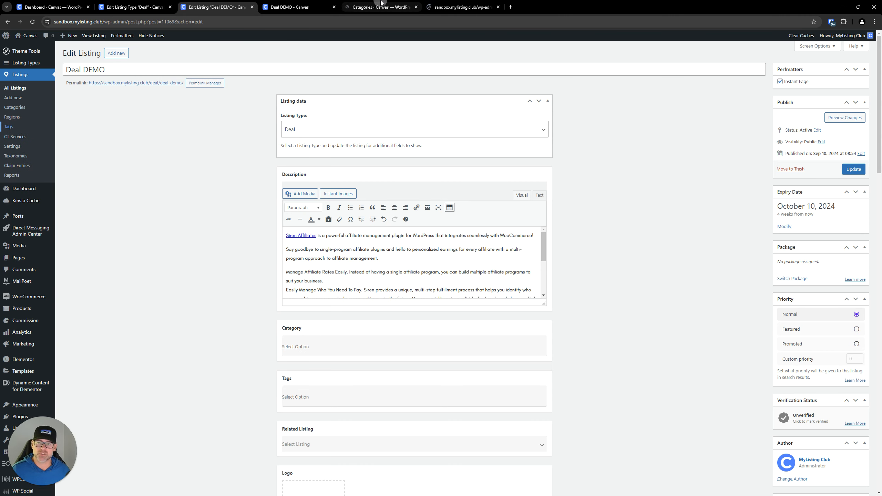
pyautogui.click(379, 6)
# Add a new listing category named Monetization, available for the Deal listing type.
pyautogui.click(205, 105)
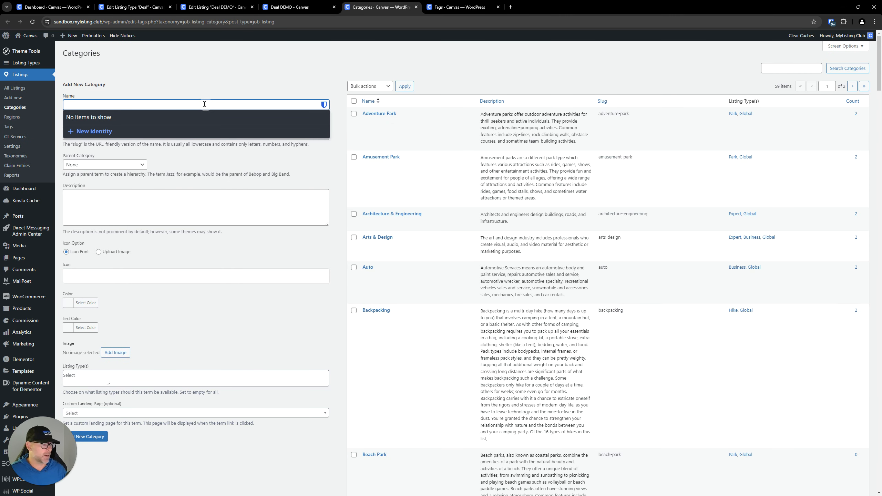
pyautogui.write('Monet')
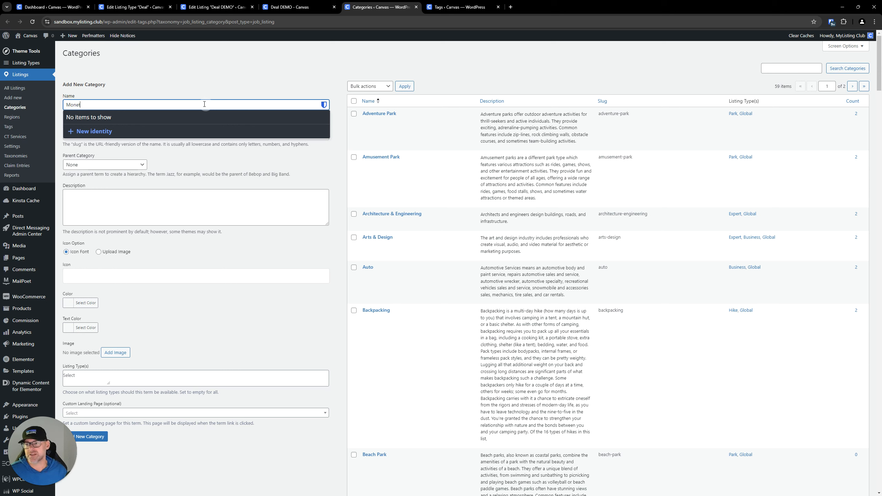
pyautogui.write('ization')
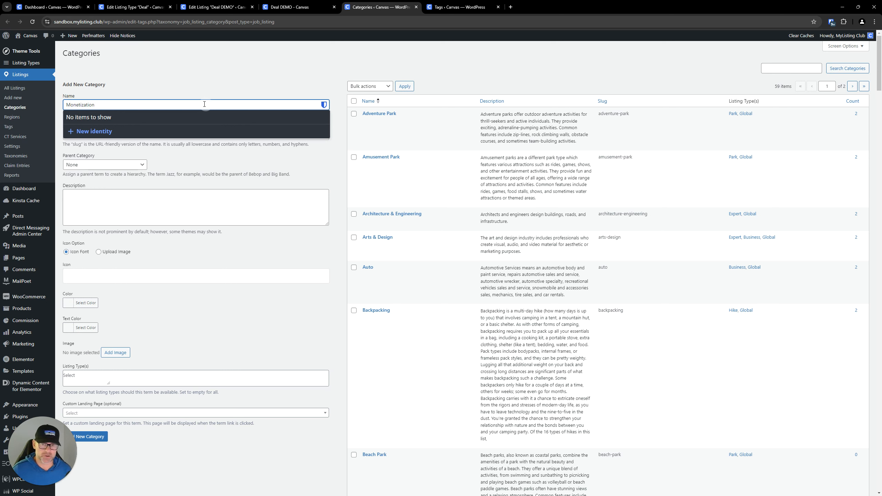
pyautogui.click(286, 310)
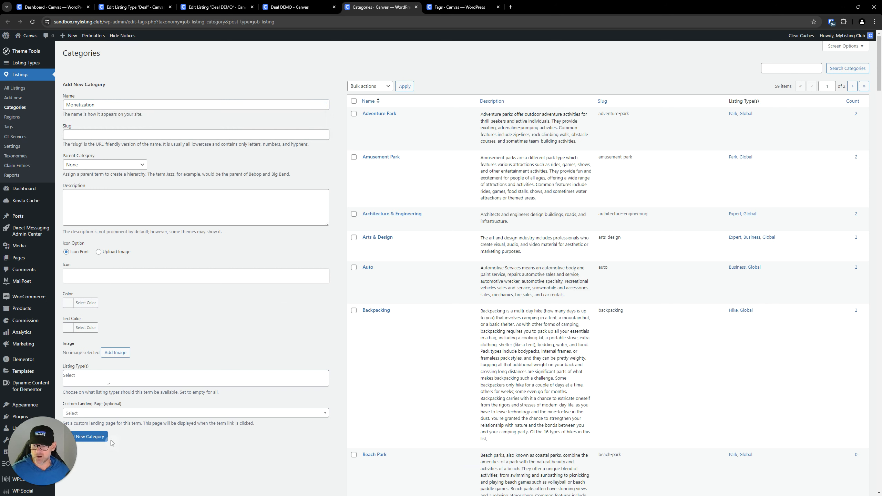
pyautogui.click(101, 374)
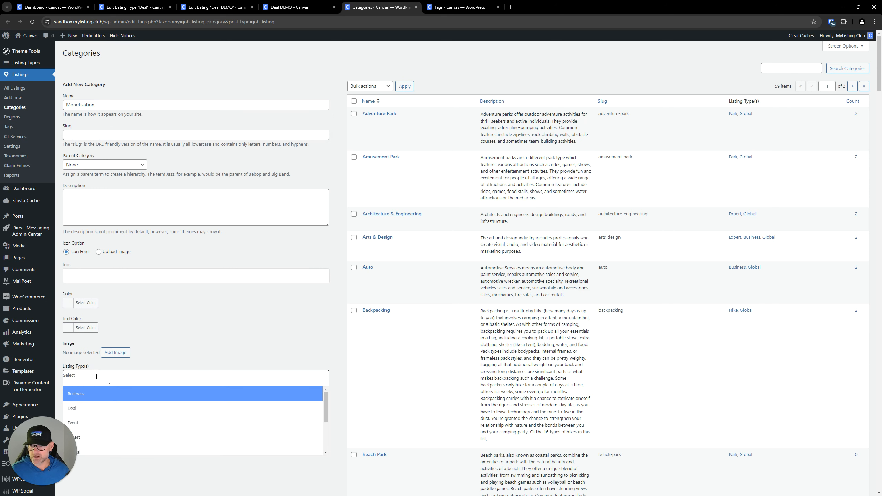
pyautogui.click(86, 408)
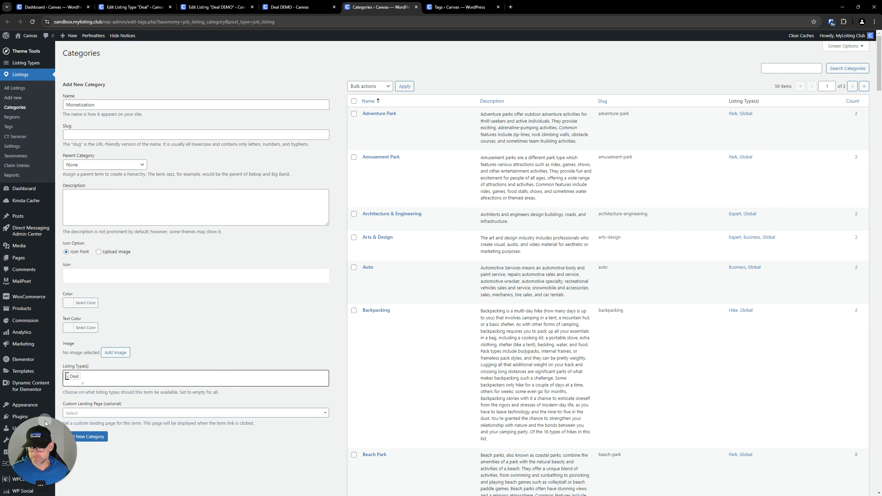
pyautogui.scroll(-2, 111, 373)
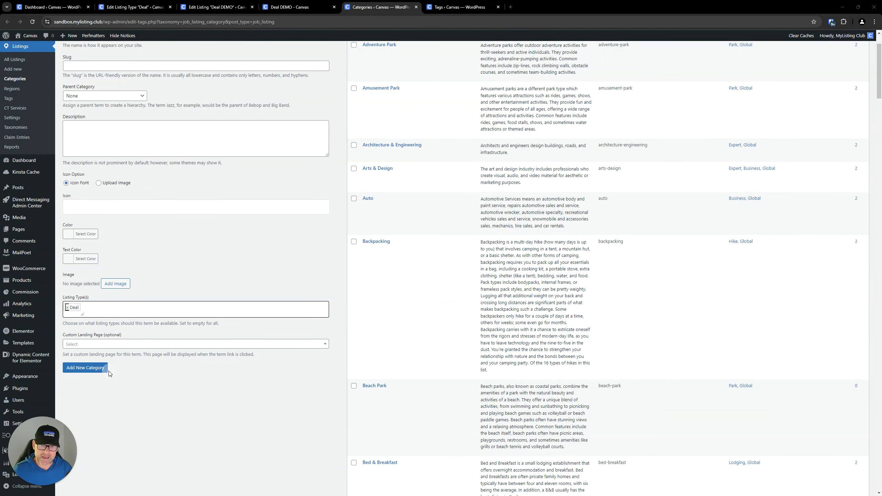
pyautogui.scroll(2, 97, 108)
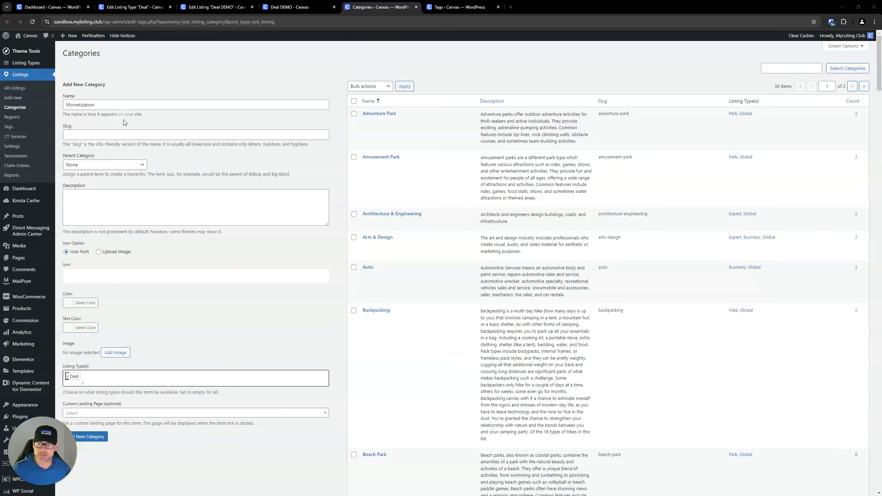
pyautogui.scroll(-6, 92, 234)
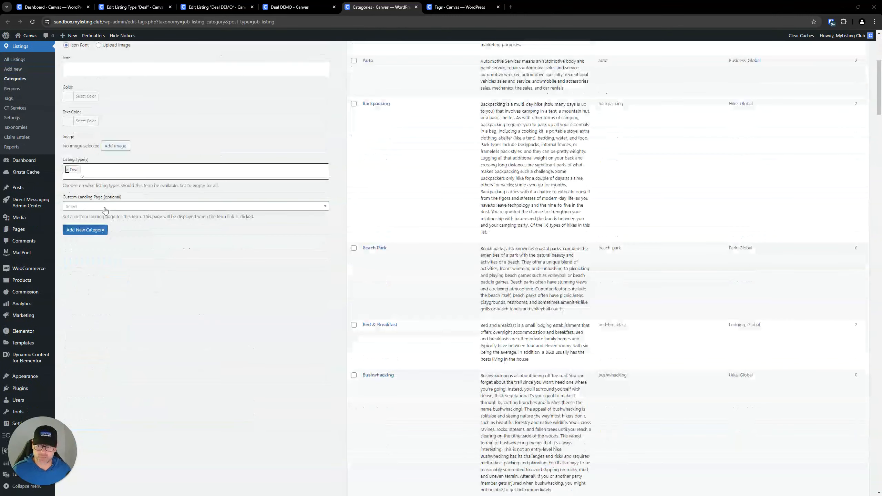
pyautogui.click(93, 232)
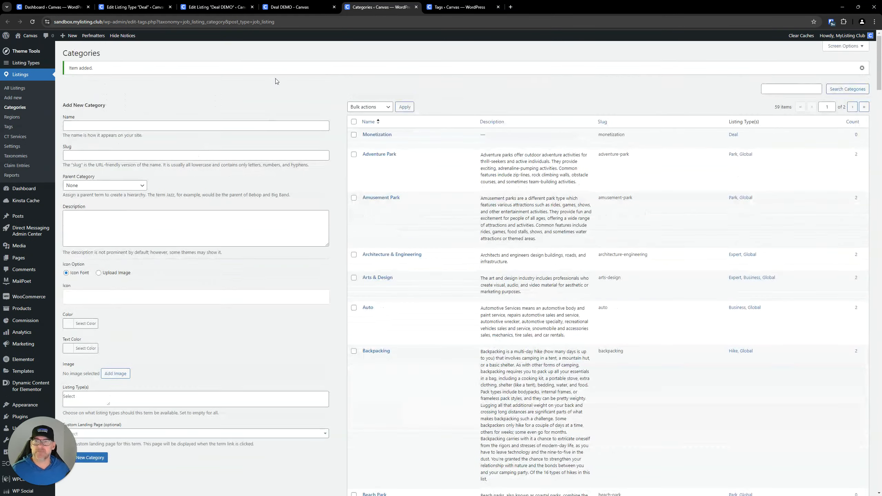
# On the Tags page, add a new listing tag named Affiliate Marketing, available for the Deal listing type.
pyautogui.click(443, 6)
pyautogui.click(167, 104)
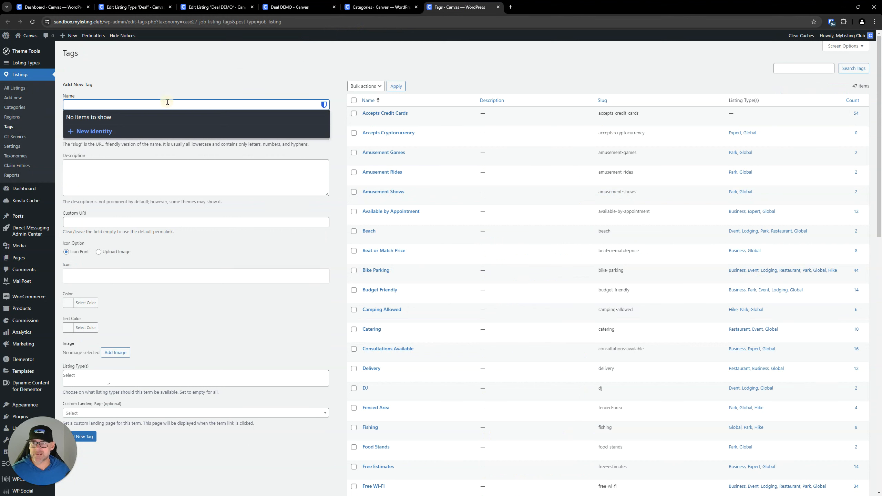
pyautogui.write('Affiliat')
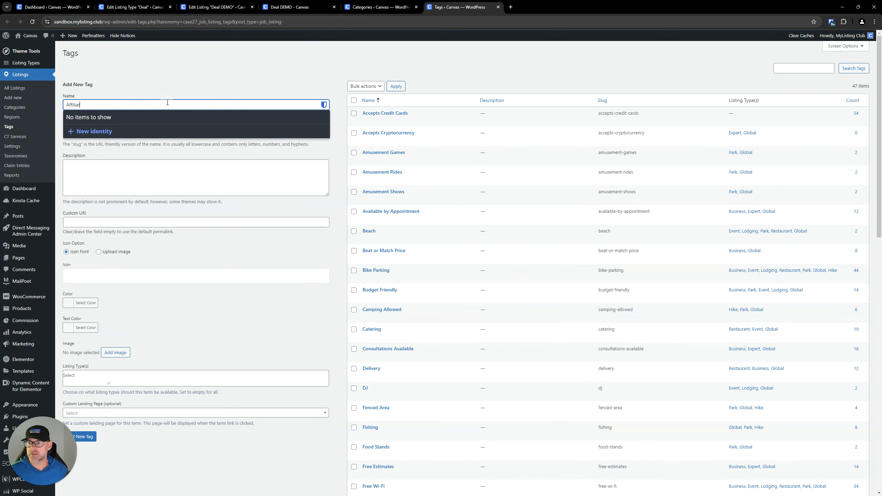
pyautogui.write('e Marketing')
pyautogui.click(254, 348)
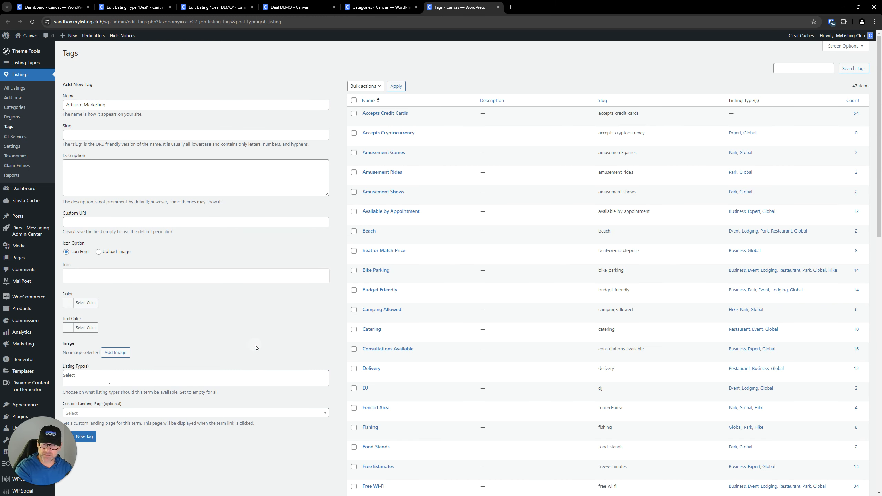
pyautogui.click(255, 345)
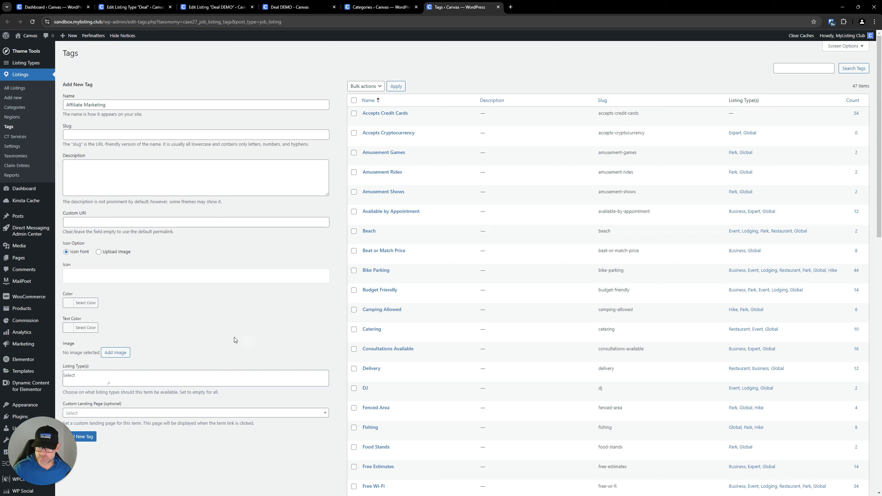
pyautogui.click(181, 376)
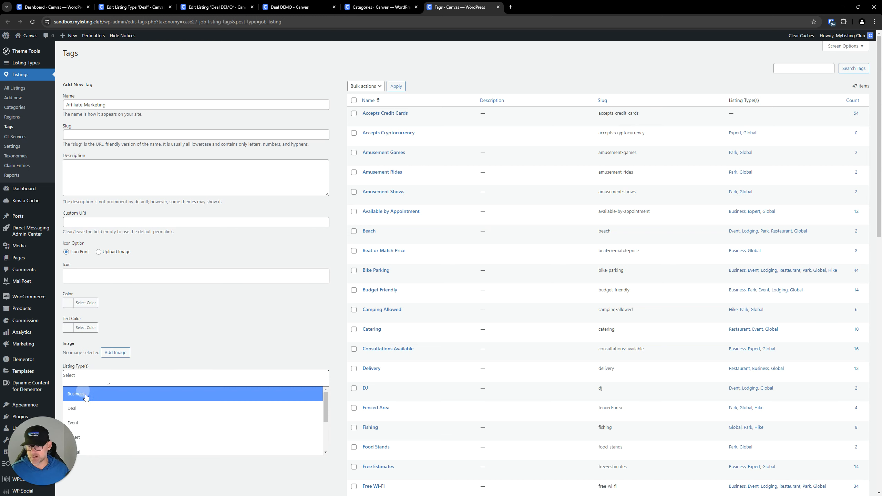
pyautogui.click(87, 409)
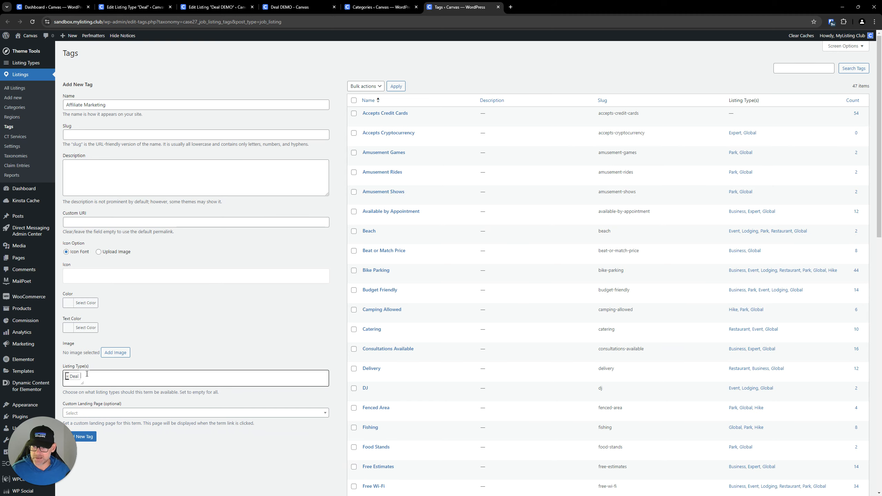
pyautogui.scroll(-4, 86, 374)
pyautogui.click(85, 242)
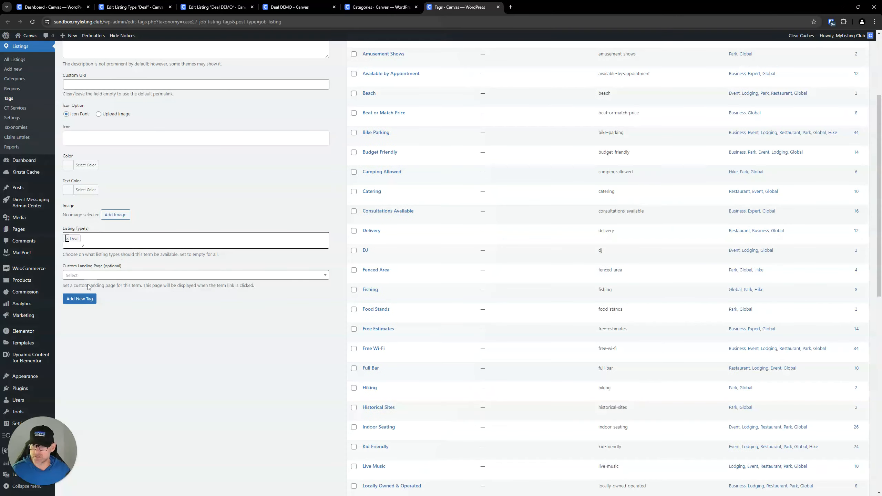
pyautogui.click(85, 300)
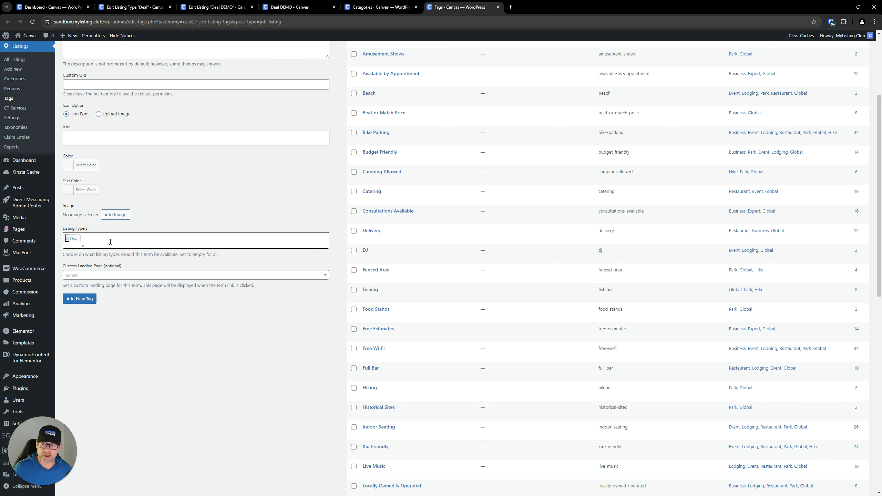
# Save the new tag assigned to the Deal listing type and close the category and tag management pages.
pyautogui.click(79, 297)
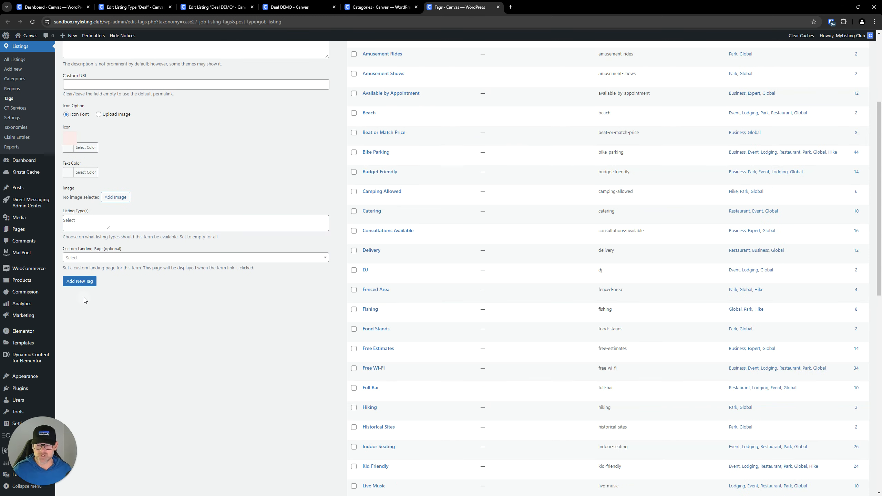
pyautogui.click(411, 9)
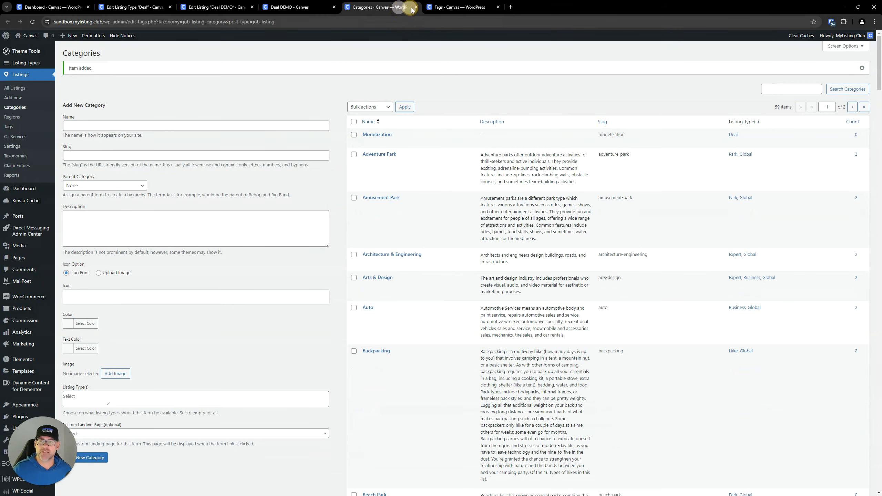
pyautogui.click(416, 8)
pyautogui.click(416, 7)
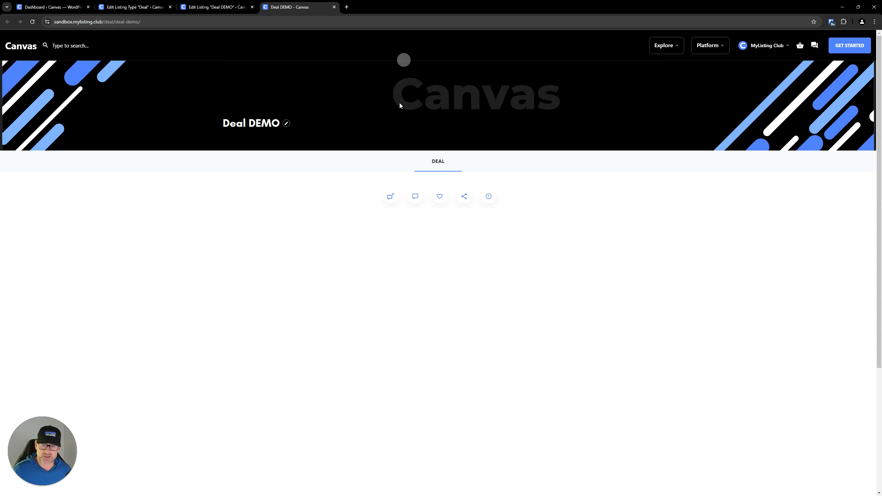
# Return to the Deal DEMO listing editor and update the listing to reload its category and tag options.
pyautogui.click(216, 7)
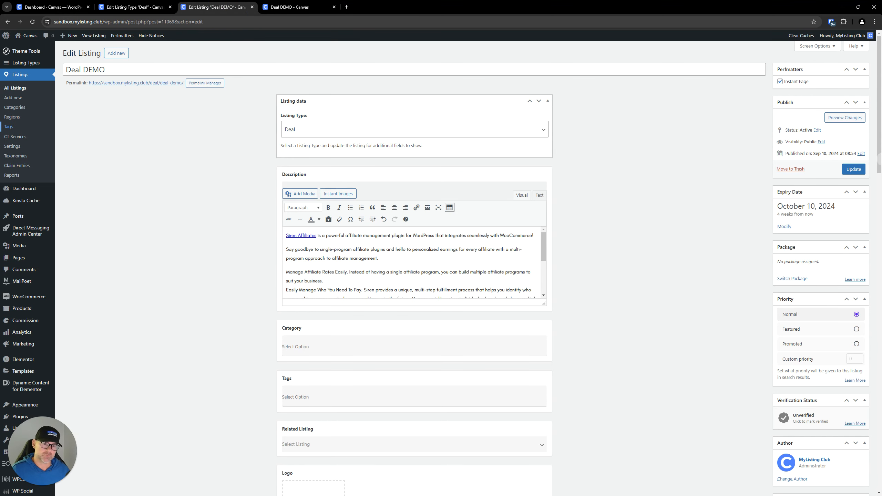
pyautogui.click(856, 169)
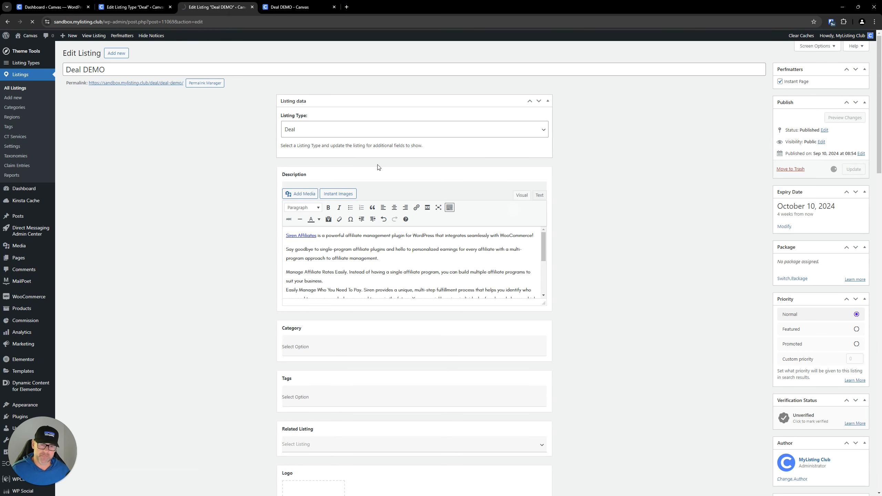
# Assign the Monetization category and the Affiliate Marketing tag to the Deal DEMO listing.
pyautogui.scroll(-1, 242, 259)
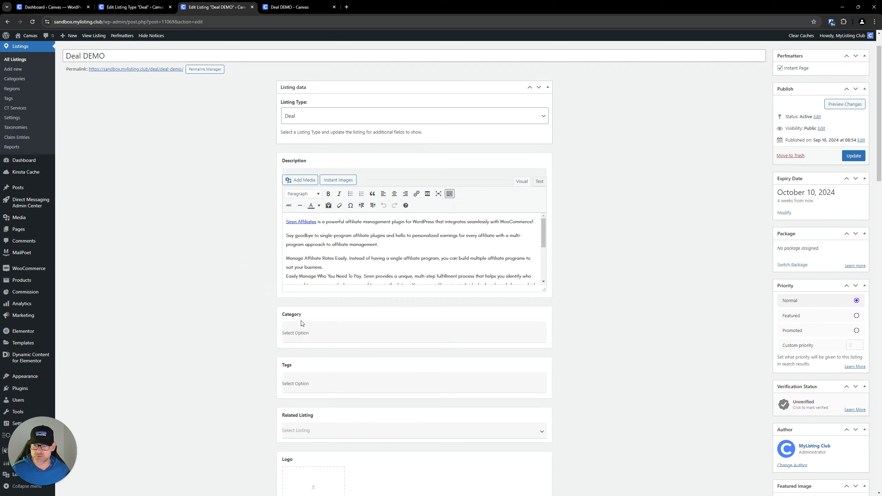
pyautogui.click(302, 333)
pyautogui.click(305, 348)
pyautogui.scroll(-2, 255, 309)
pyautogui.click(311, 319)
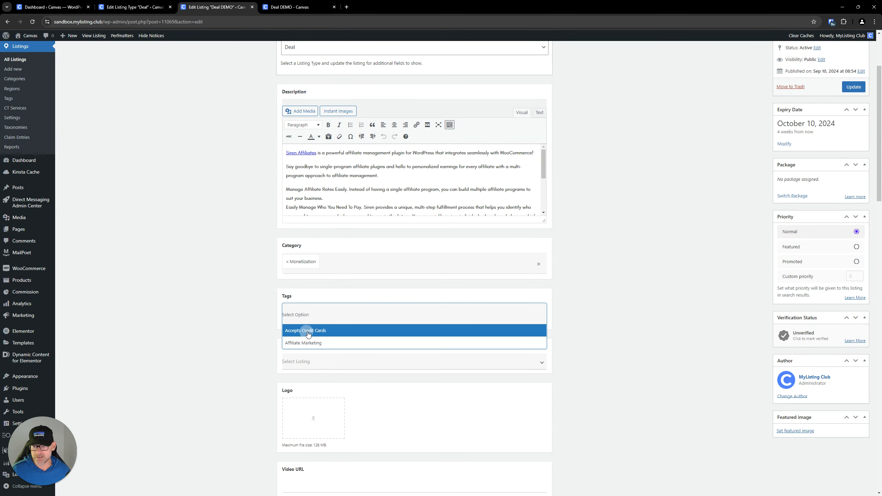
pyautogui.click(309, 341)
pyautogui.scroll(-1, 265, 297)
pyautogui.scroll(-4, 272, 289)
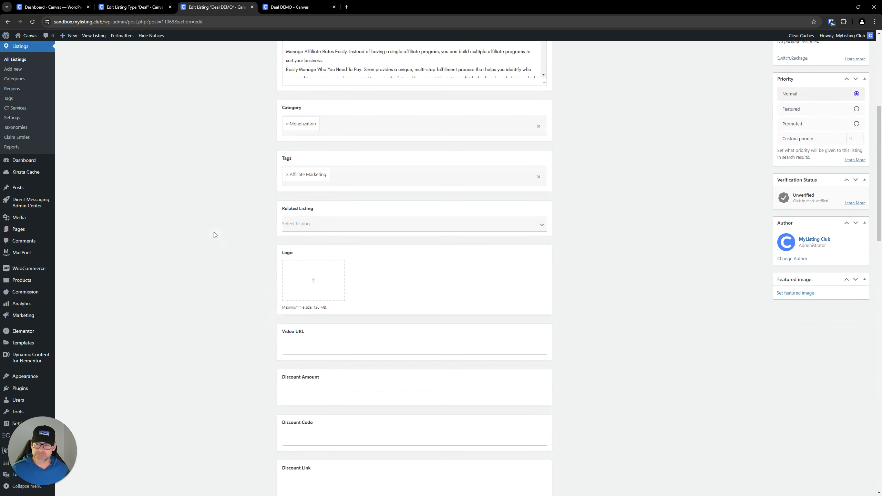
pyautogui.click(334, 176)
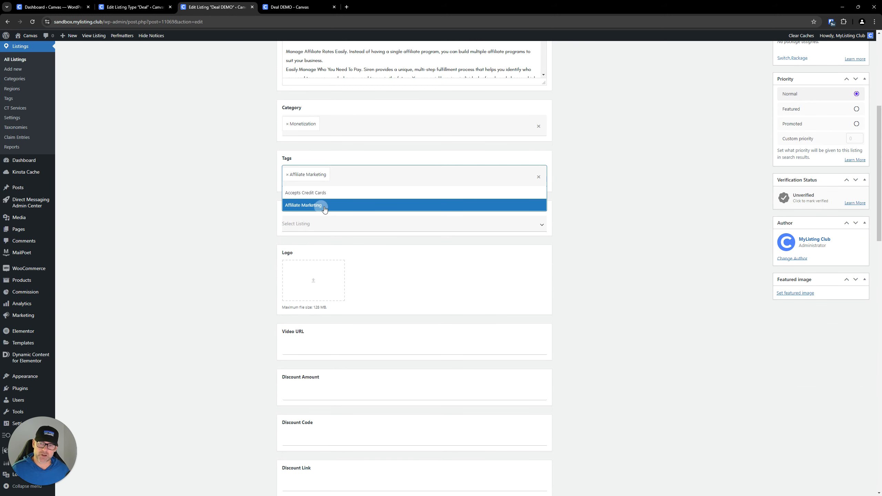
pyautogui.click(257, 192)
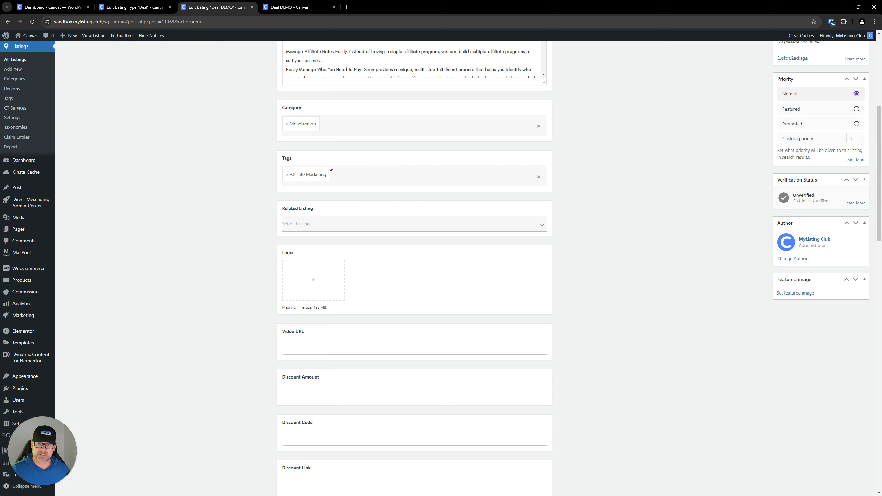
pyautogui.click(366, 170)
pyautogui.click(238, 160)
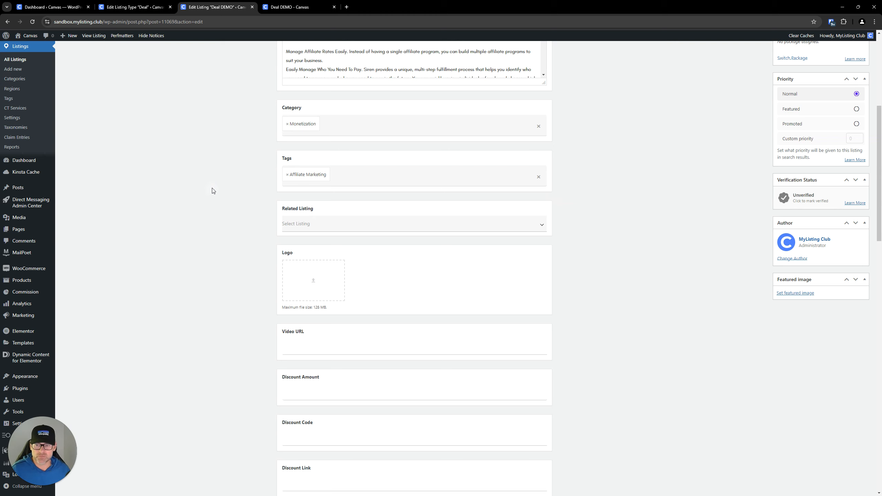
# Set the listing's Related Listing to Business P1a.
pyautogui.click(294, 226)
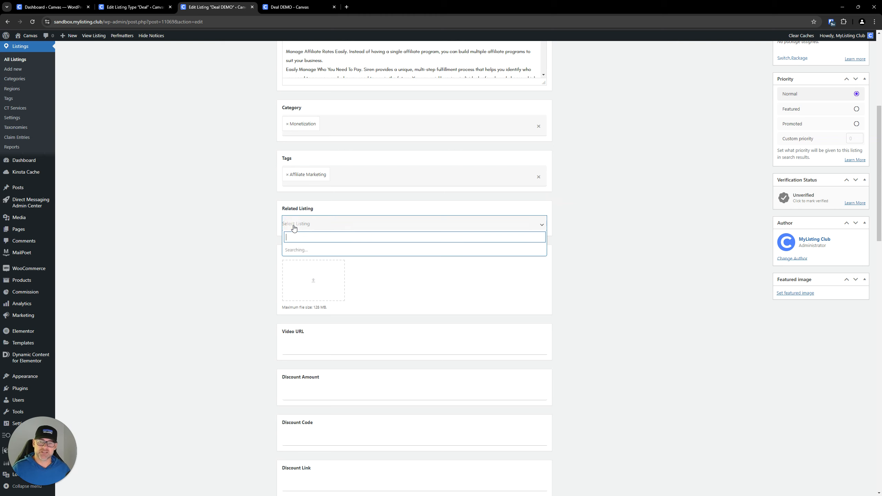
pyautogui.click(293, 226)
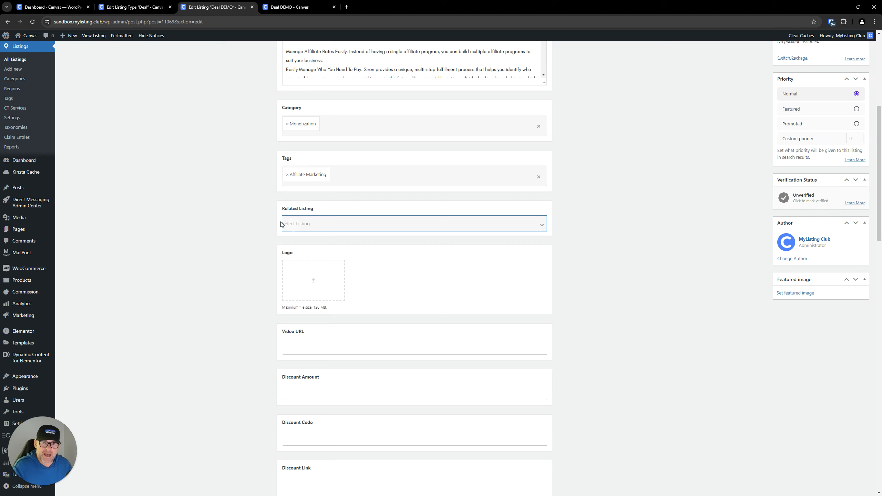
pyautogui.click(325, 231)
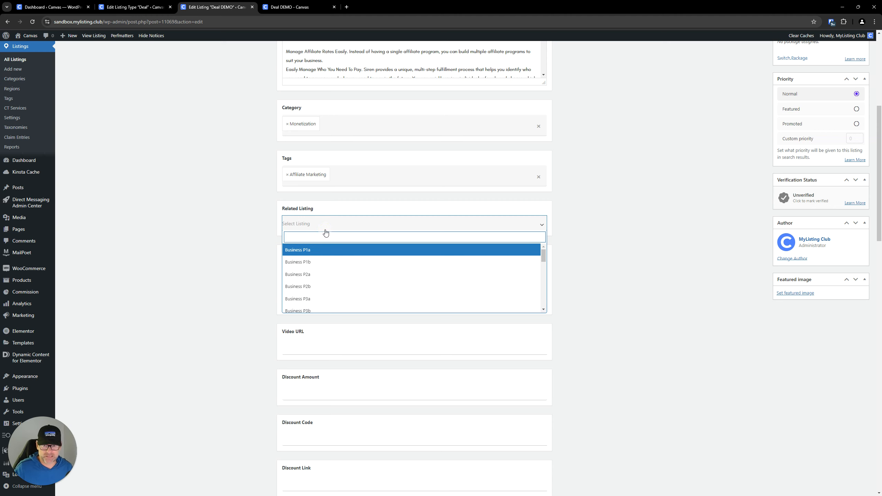
pyautogui.click(402, 213)
pyautogui.click(271, 197)
pyautogui.click(305, 224)
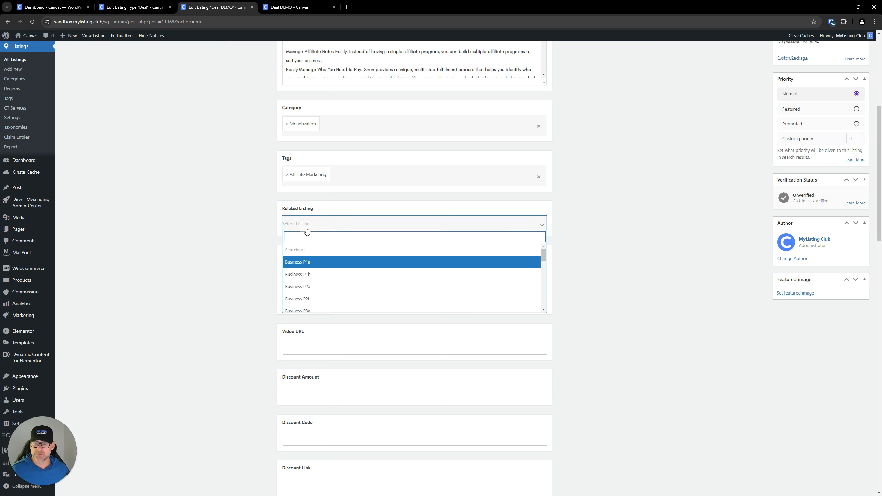
pyautogui.click(313, 253)
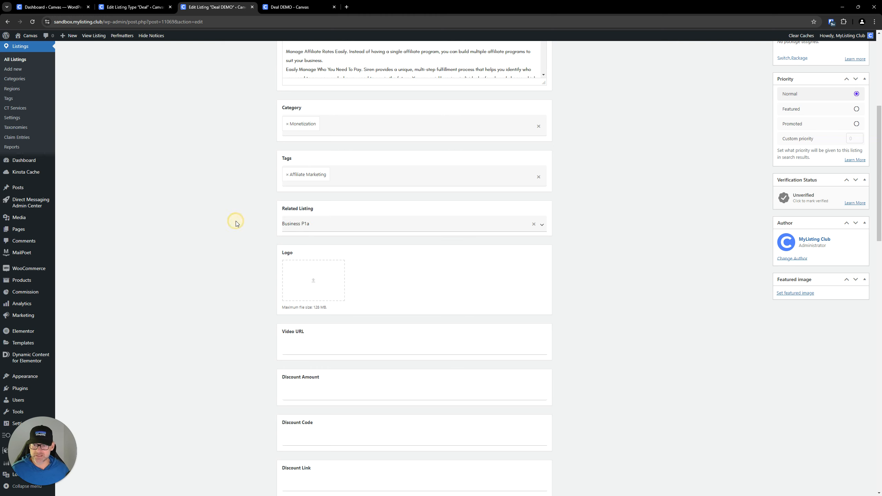
pyautogui.click(344, 348)
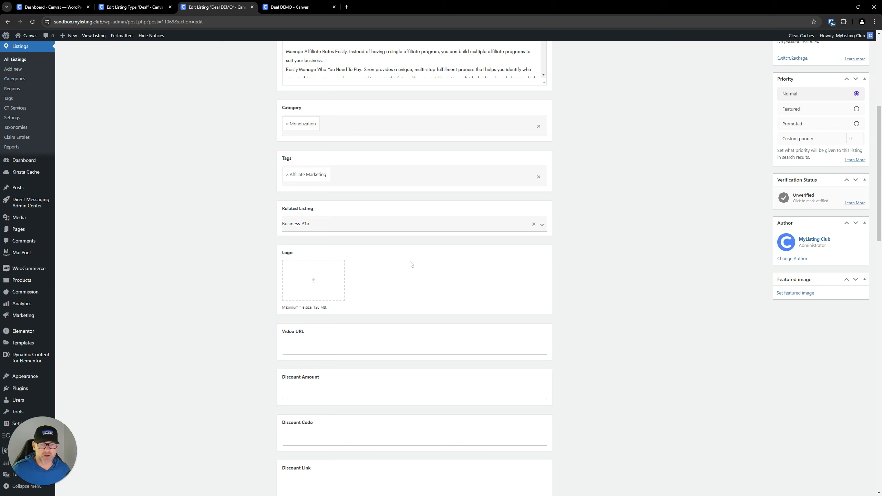
pyautogui.scroll(-2, 315, 288)
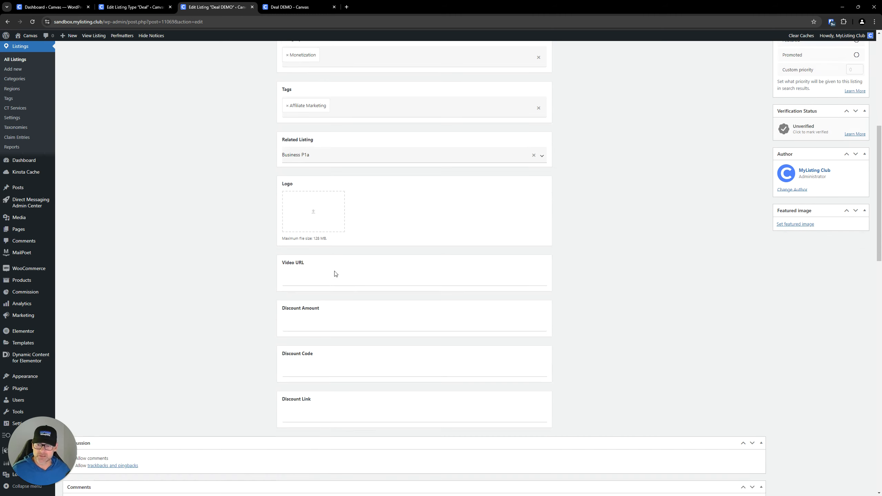
pyautogui.click(328, 282)
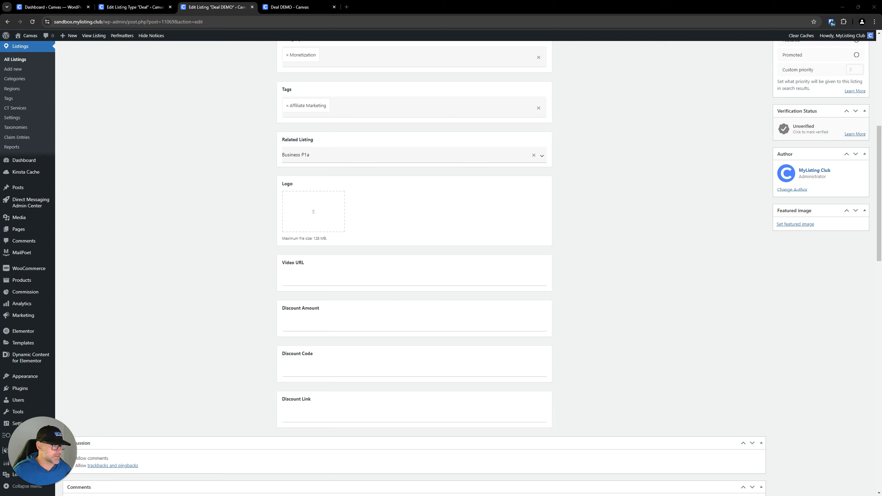
pyautogui.click(363, 277)
pyautogui.write('https://youtu.be/0cV7Oz7xdz0')
pyautogui.click(226, 216)
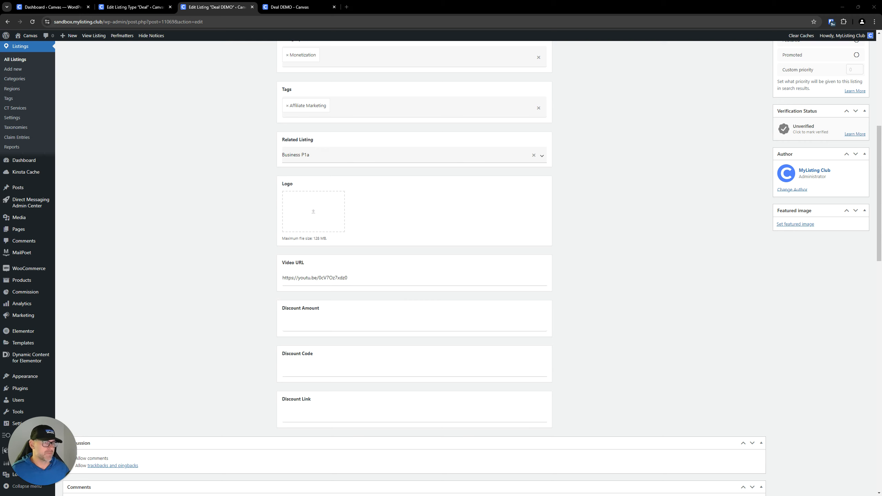
# Set the Discount Amount to 60 and the Discount Code to MYCODE.
pyautogui.click(370, 327)
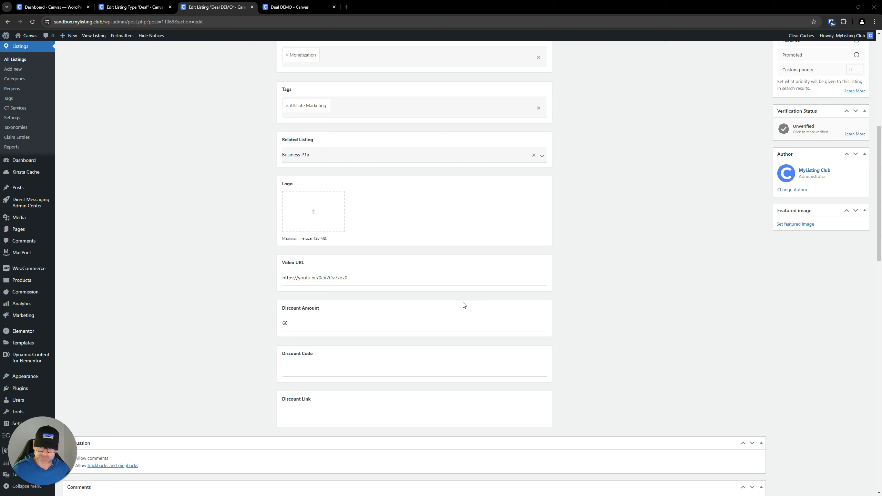
pyautogui.click(384, 364)
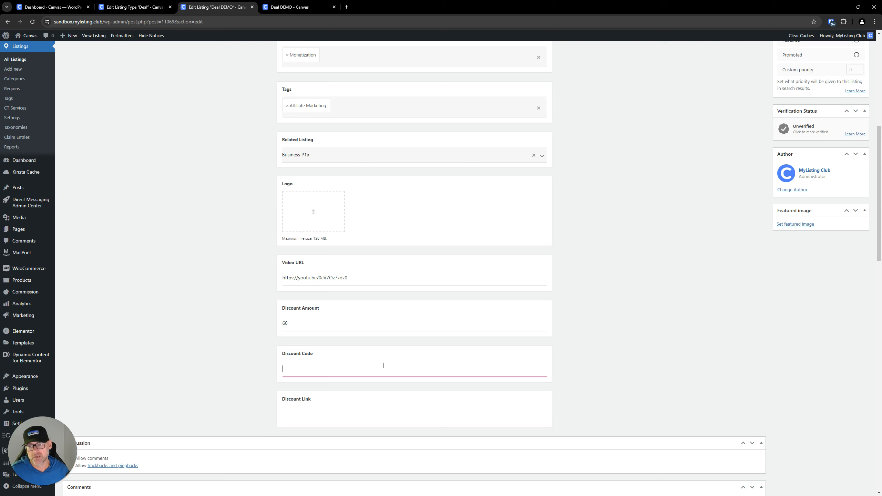
pyautogui.write('MYCODR')
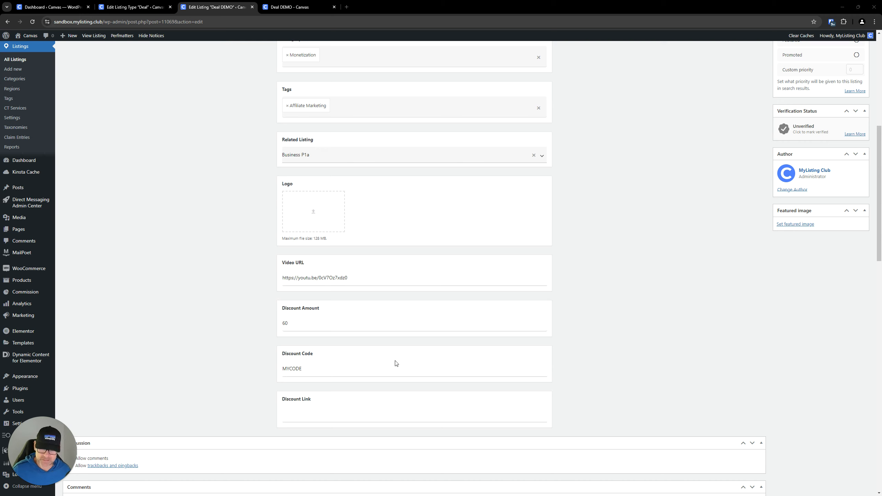
pyautogui.click(362, 414)
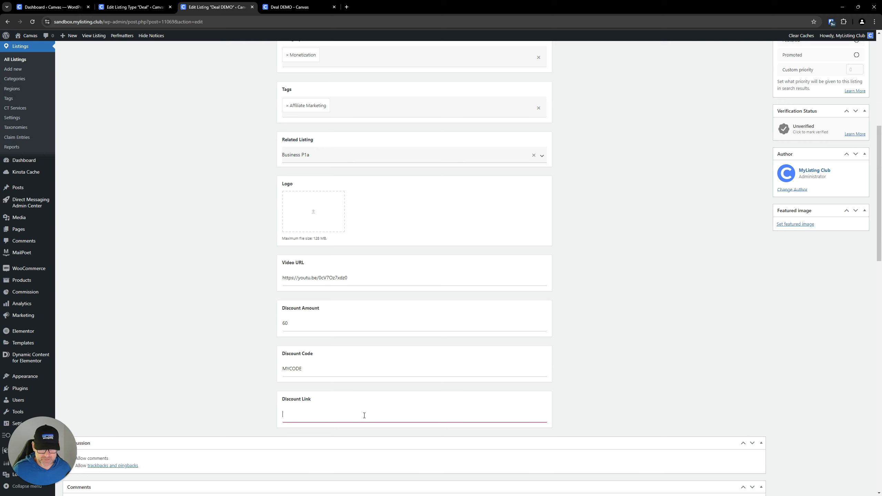
pyautogui.write('https://www.sirenaffiliates.com/?ref=WPT')
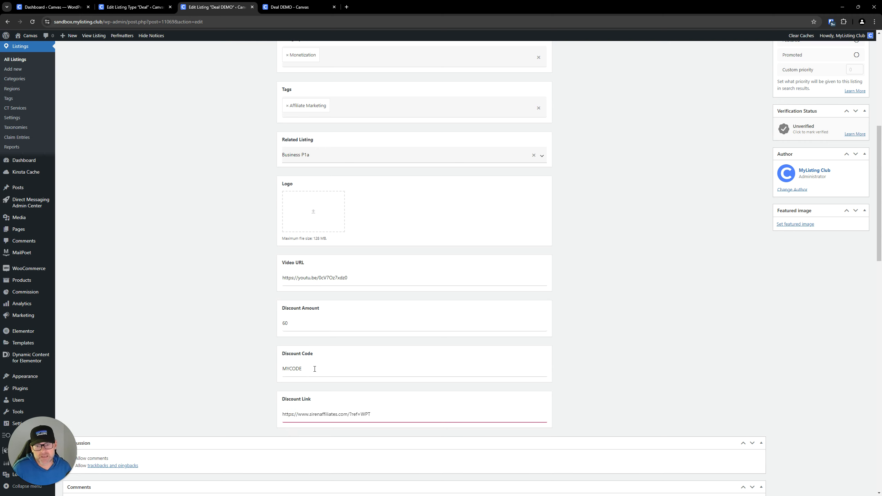
pyautogui.scroll(6, 309, 252)
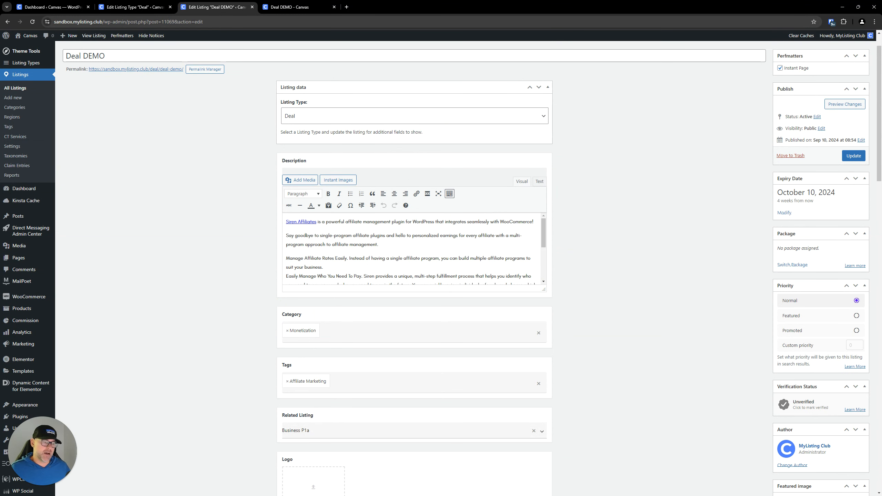
pyautogui.click(854, 156)
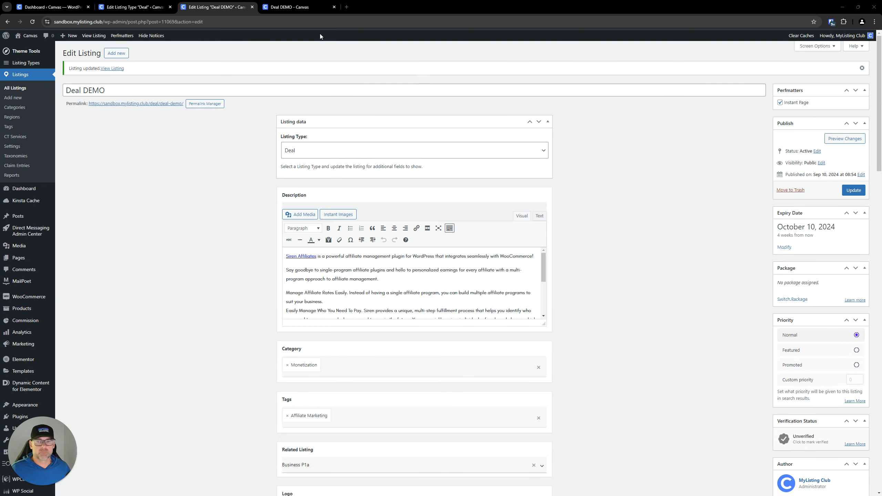
# Reload the public Deal DEMO page and review its description block.
pyautogui.click(295, 7)
pyautogui.click(28, 23)
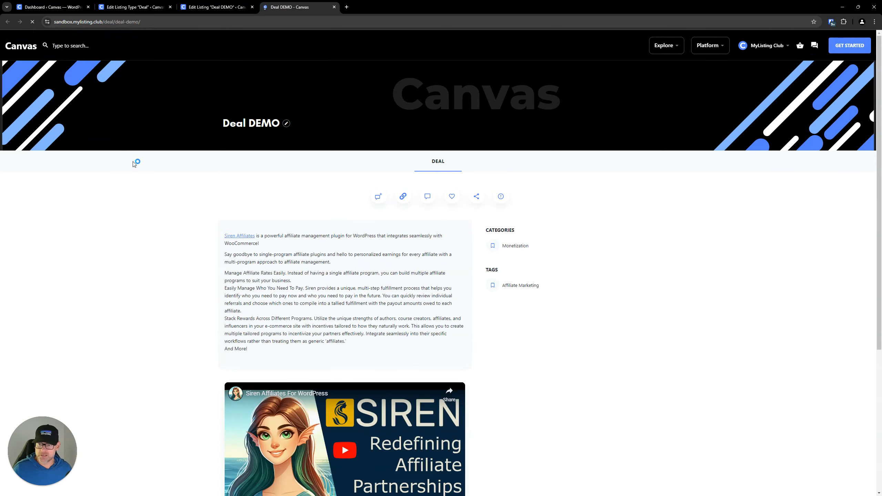
pyautogui.scroll(-2, 203, 168)
pyautogui.scroll(-1, 304, 217)
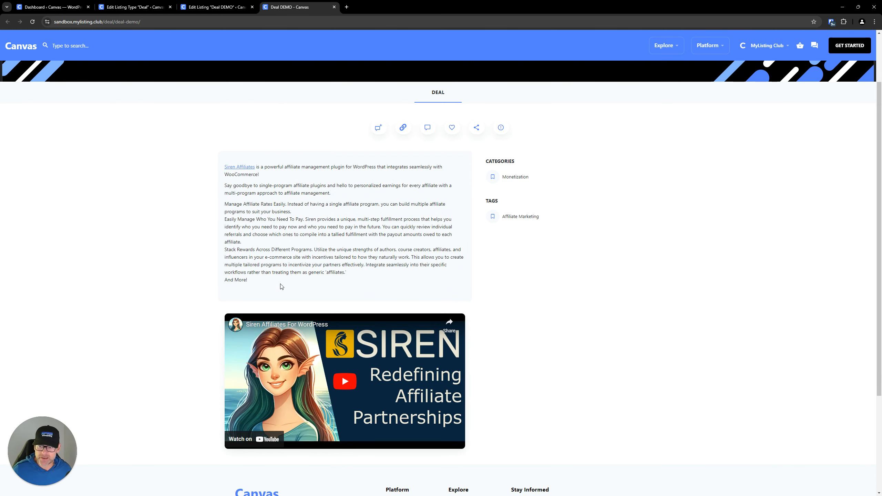
pyautogui.moveTo(264, 167); pyautogui.dragTo(203, 152)
pyautogui.click(217, 147)
pyautogui.click(203, 152)
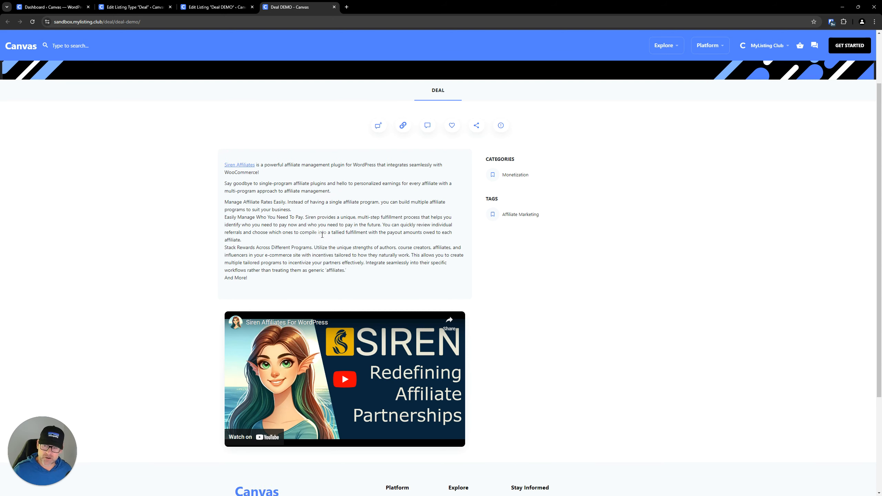
# Examine the embedded video, categories and tags blocks on the public Deal DEMO page.
pyautogui.scroll(-3, 331, 237)
pyautogui.click(326, 269)
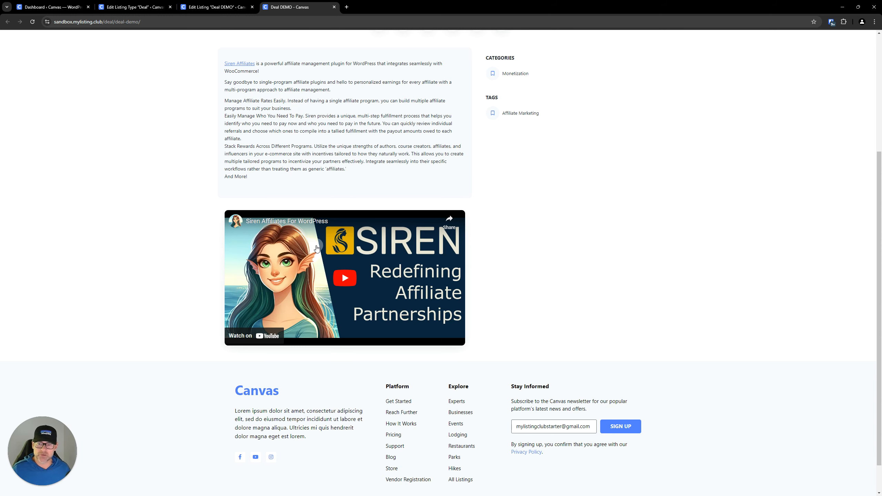
pyautogui.scroll(1, 317, 255)
pyautogui.scroll(4, 317, 254)
pyautogui.scroll(-4, 392, 362)
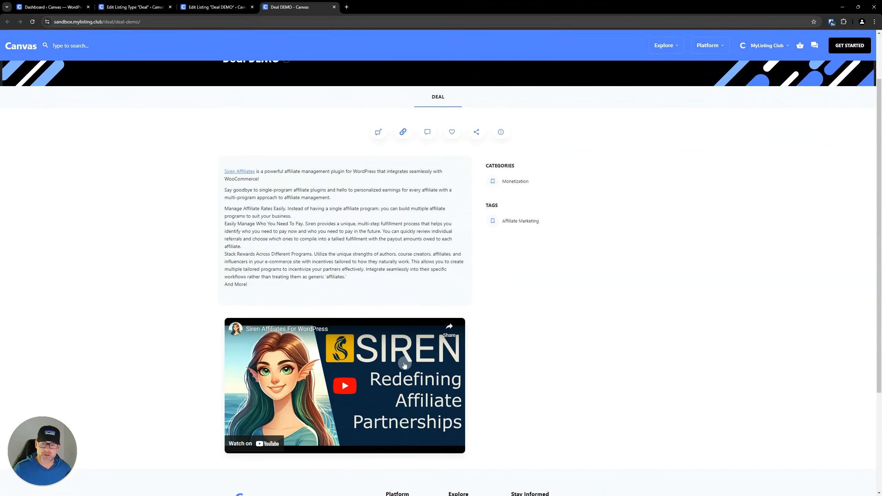
pyautogui.scroll(5, 392, 362)
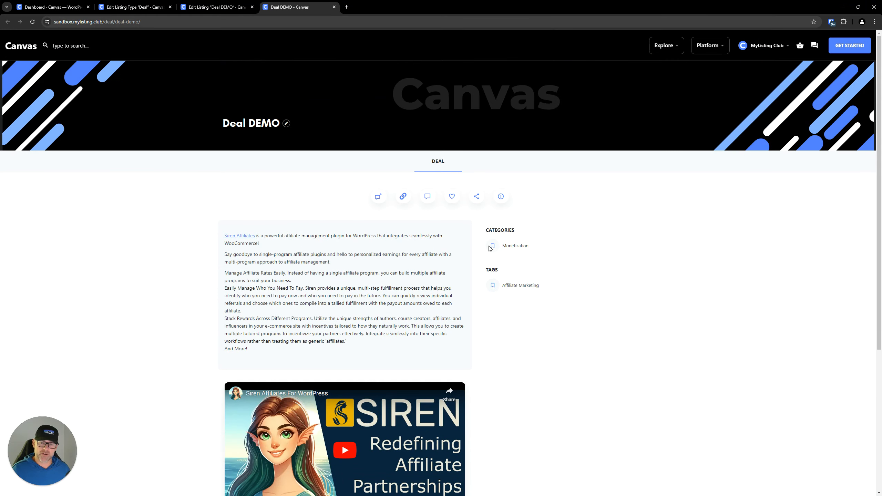
pyautogui.moveTo(519, 309); pyautogui.dragTo(521, 312)
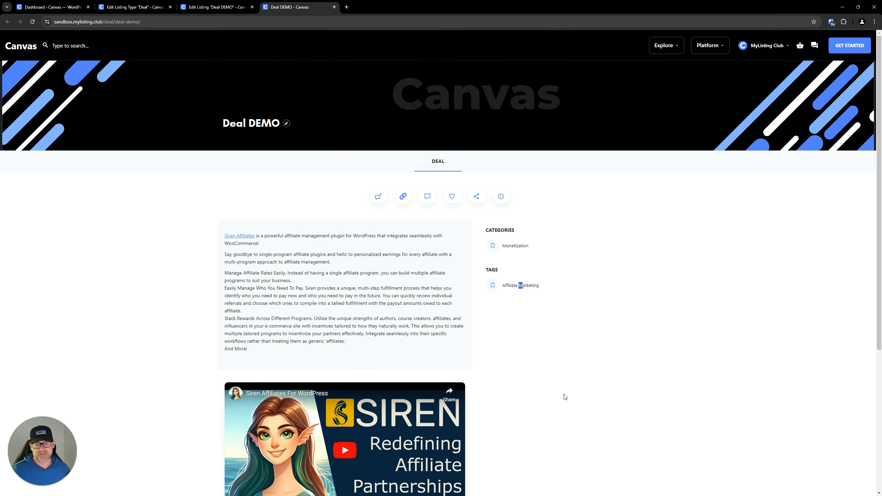
pyautogui.click(567, 376)
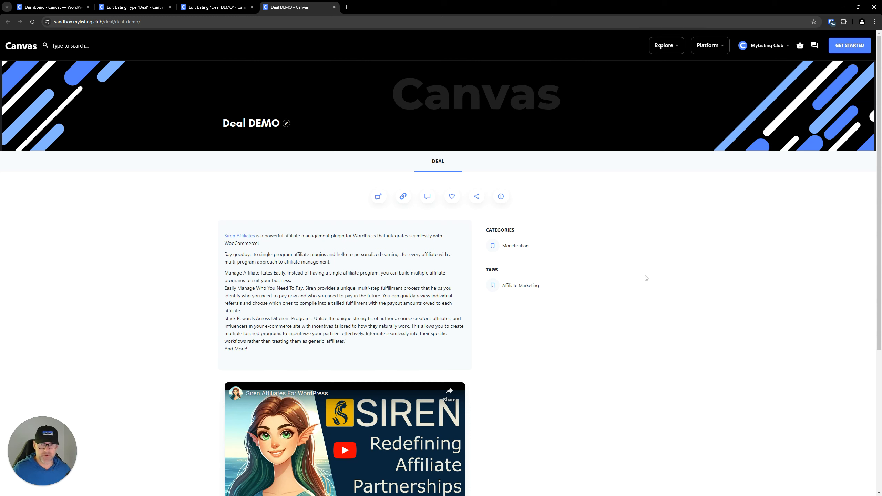
# Add the preset Related Listings tab to the Deal listing type's single-page content tabs.
pyautogui.click(124, 3)
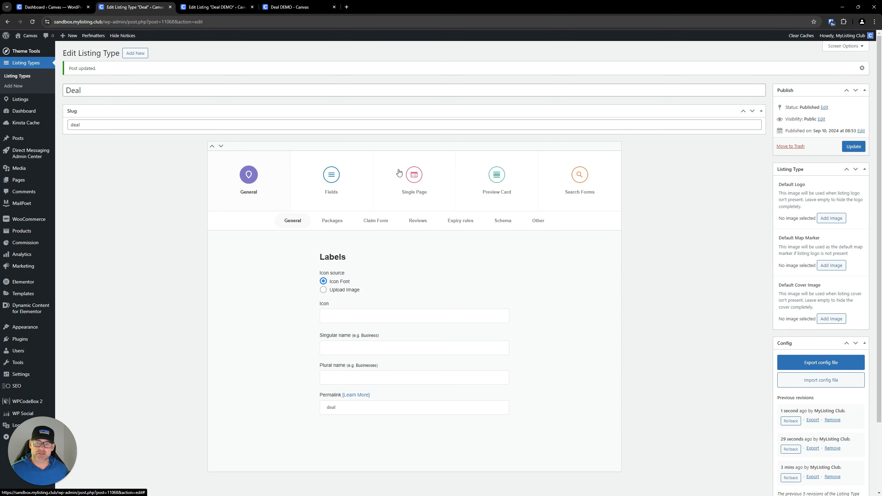
pyautogui.click(415, 175)
pyautogui.click(462, 220)
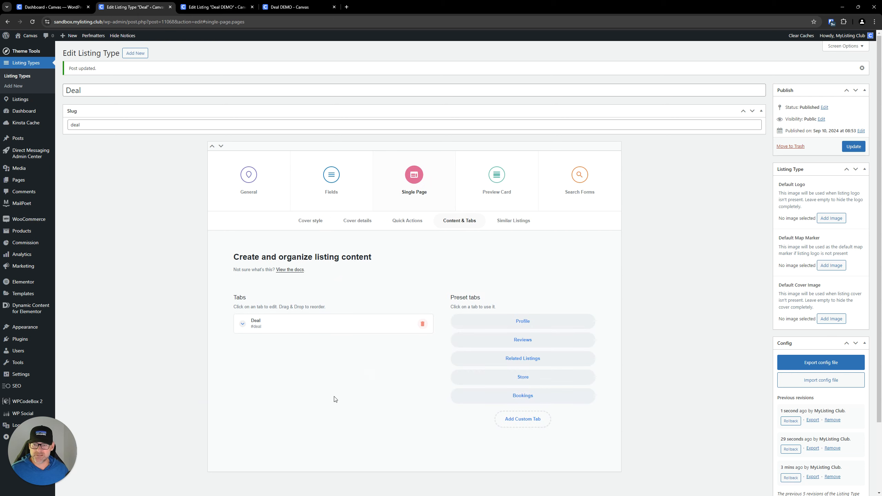
pyautogui.click(299, 324)
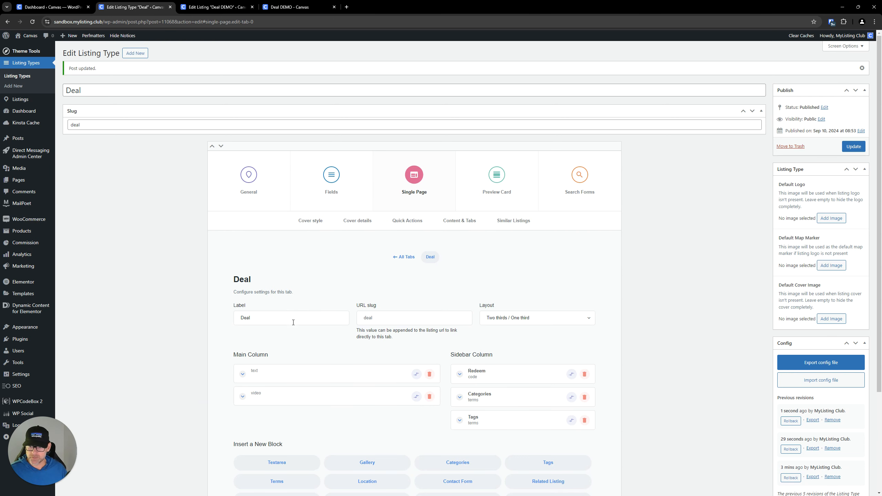
pyautogui.click(404, 256)
pyautogui.scroll(-2, 486, 288)
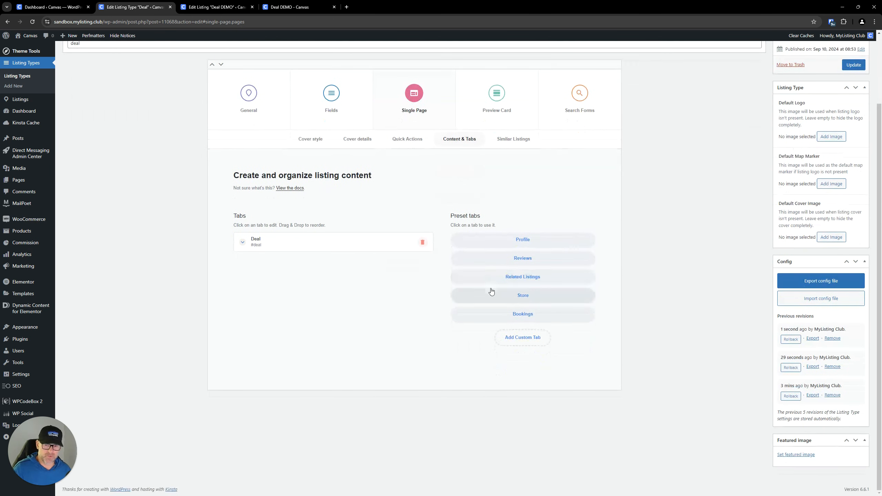
pyautogui.click(518, 280)
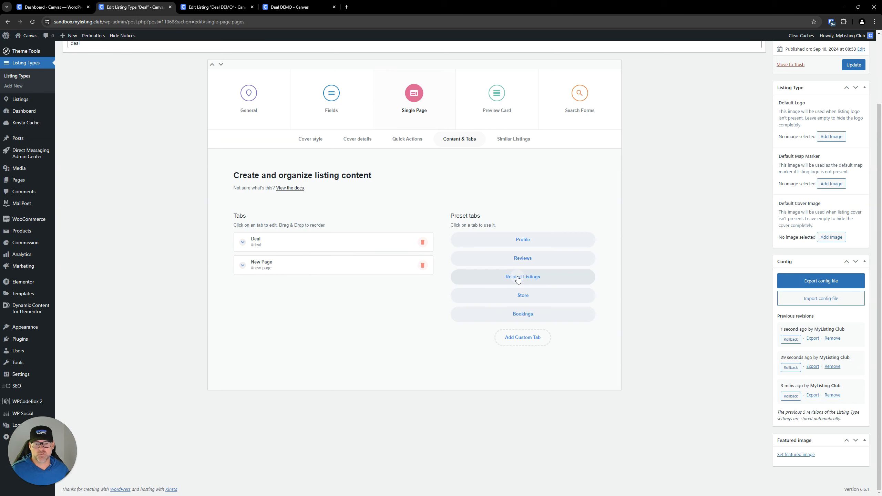
# Label the new tab "Related Listings" and set it to hide when there are no listings.
pyautogui.click(385, 264)
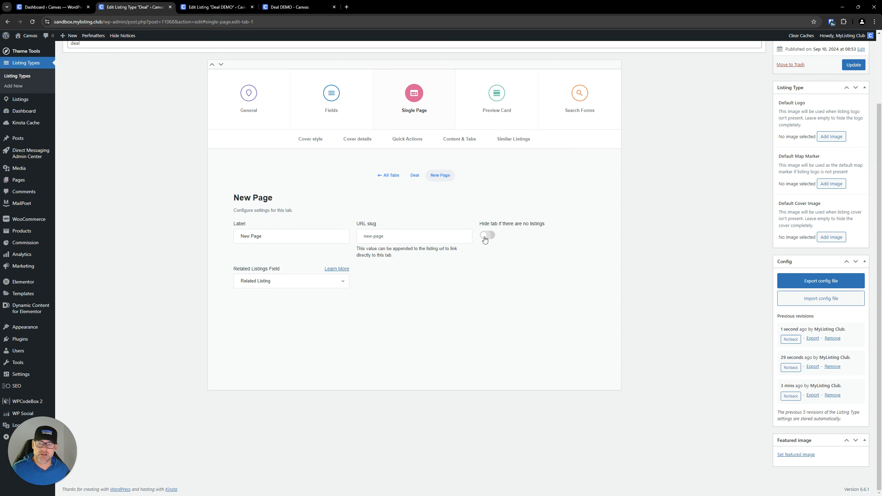
pyautogui.tripleClick(308, 239)
pyautogui.write('Related Listings')
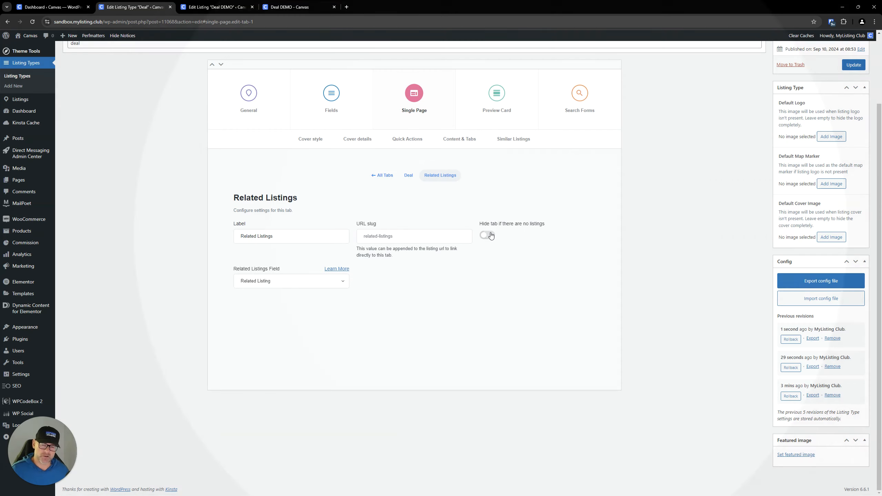
pyautogui.click(490, 235)
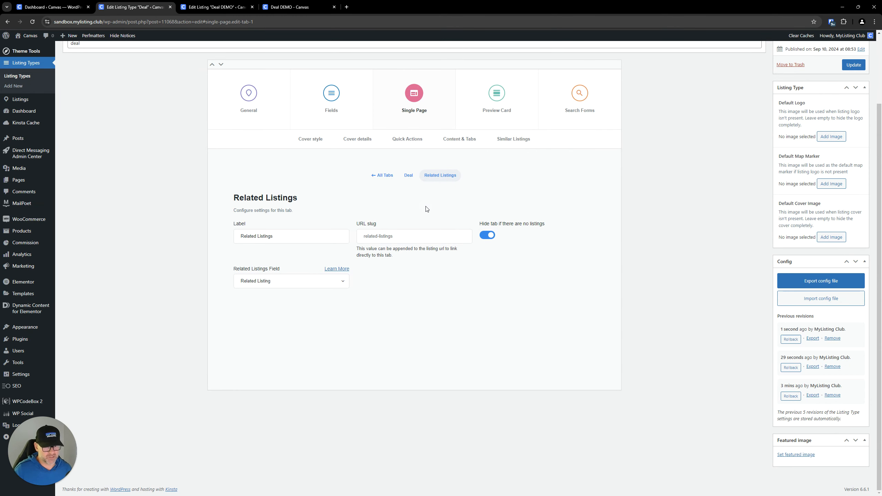
pyautogui.click(408, 175)
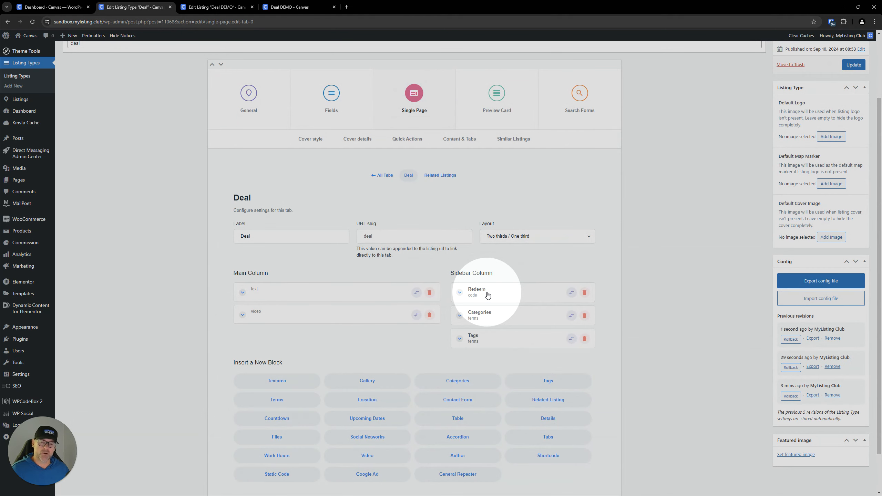
pyautogui.moveTo(487, 295); pyautogui.dragTo(487, 294)
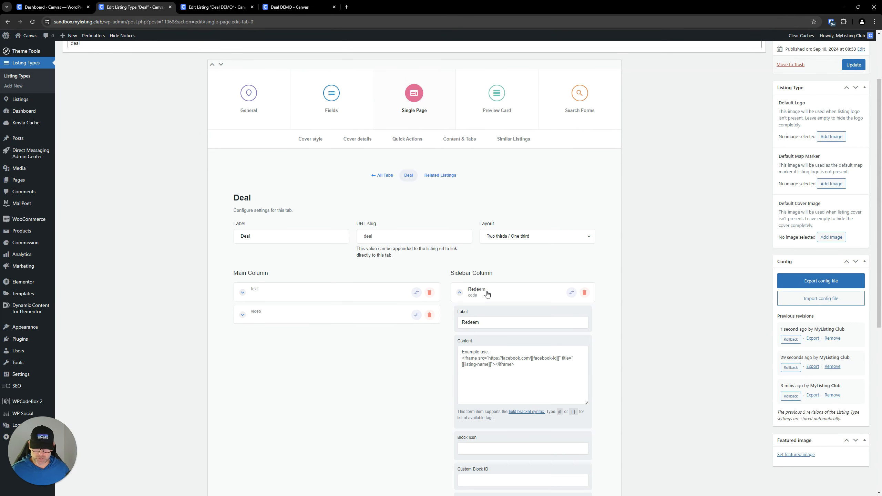
pyautogui.click(501, 347)
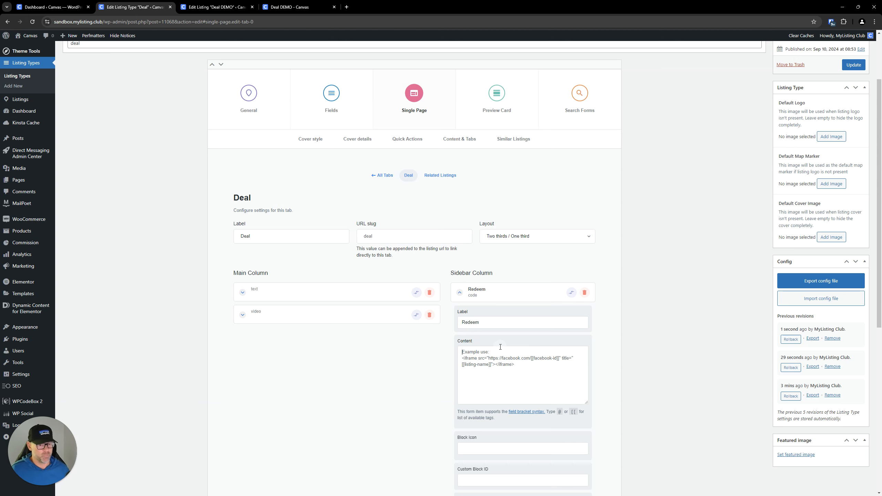
pyautogui.scroll(-2, 445, 290)
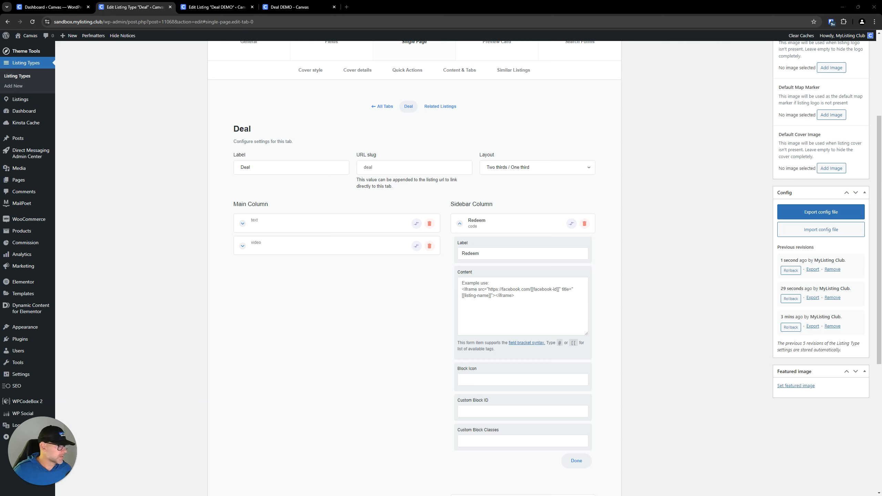
pyautogui.click(542, 293)
pyautogui.write('Not seeing the deal instructions below? <a href="https://influencewp.com/membership/"><span class="iwp-listing-links">Become a member today!</span></a>')
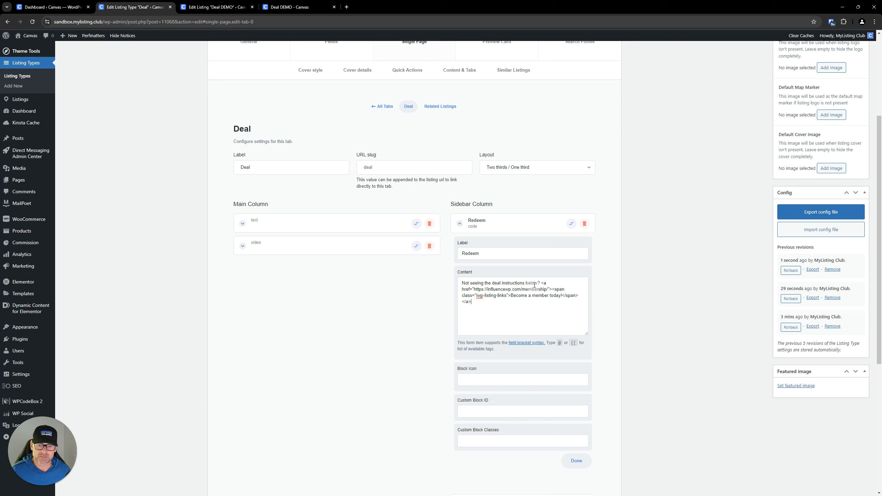
# Examine the opening question, the membership link and the link text in the Redeem block's content.
pyautogui.moveTo(540, 283); pyautogui.dragTo(458, 284)
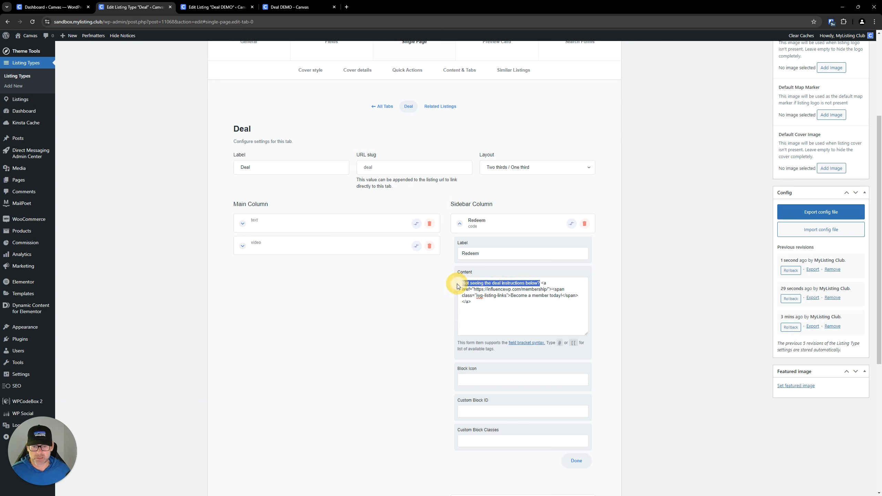
pyautogui.click(541, 283)
pyautogui.moveTo(541, 284); pyautogui.dragTo(551, 290)
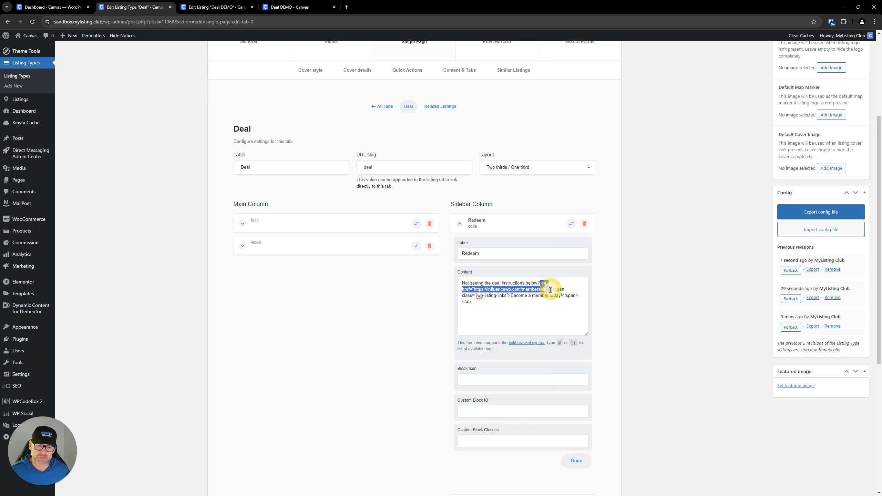
pyautogui.click(503, 291)
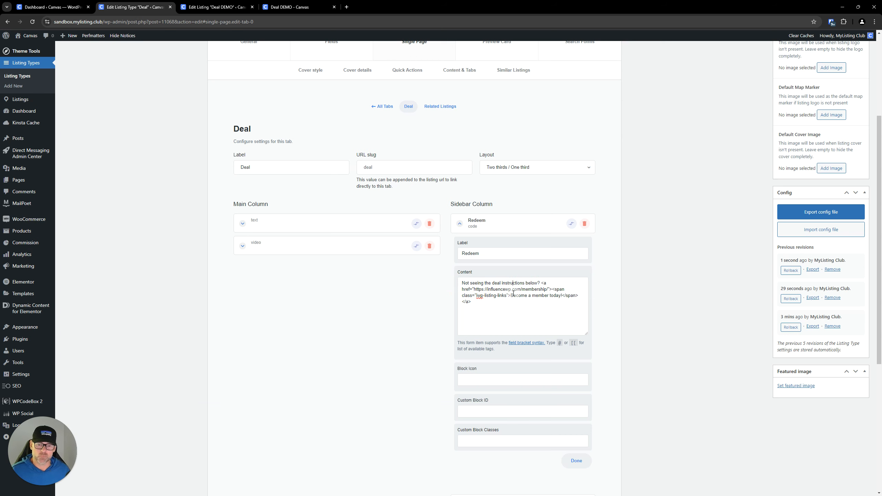
pyautogui.moveTo(511, 296); pyautogui.dragTo(563, 295)
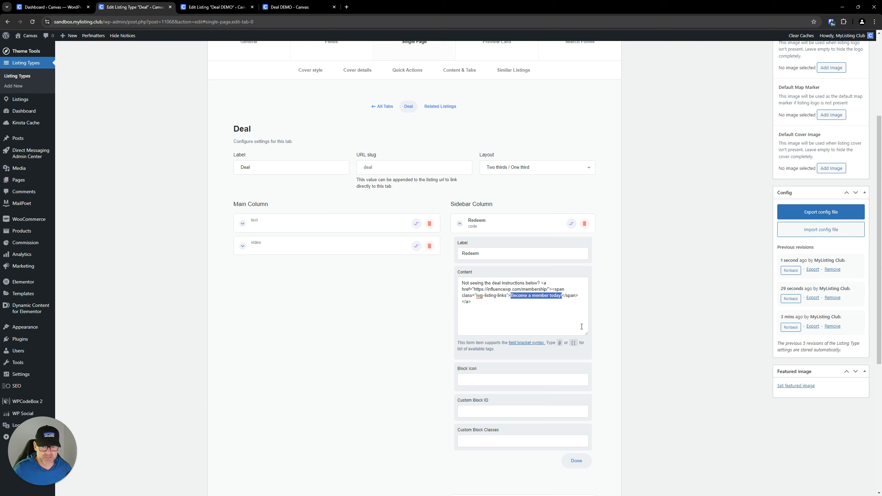
pyautogui.click(520, 298)
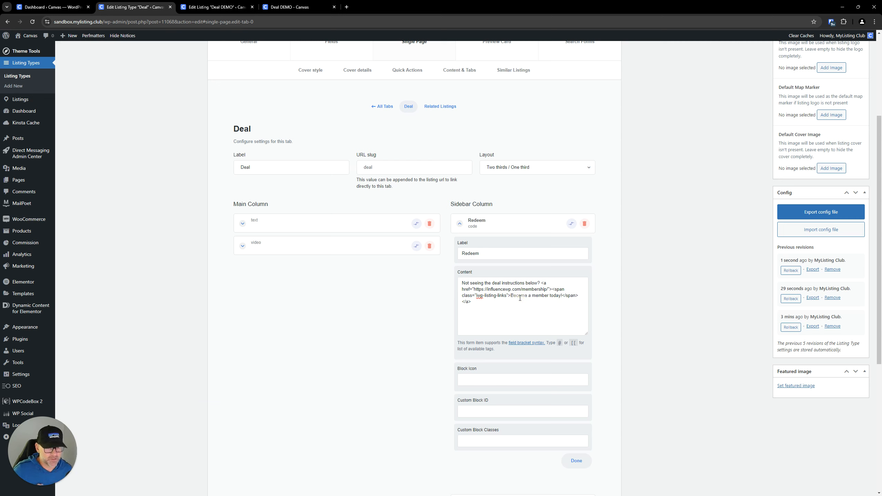
pyautogui.click(542, 283)
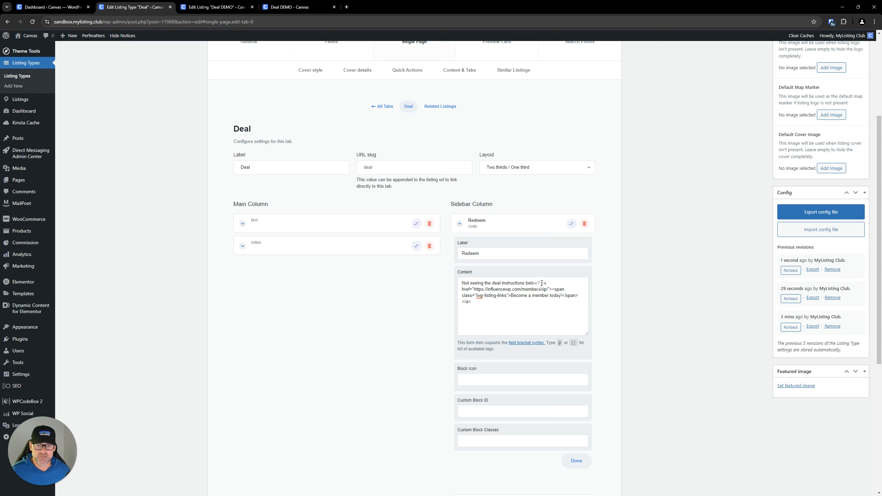
# Remove the opening and closing span tags around "Become a member today!" in the Redeem content.
pyautogui.moveTo(553, 289); pyautogui.dragTo(513, 296)
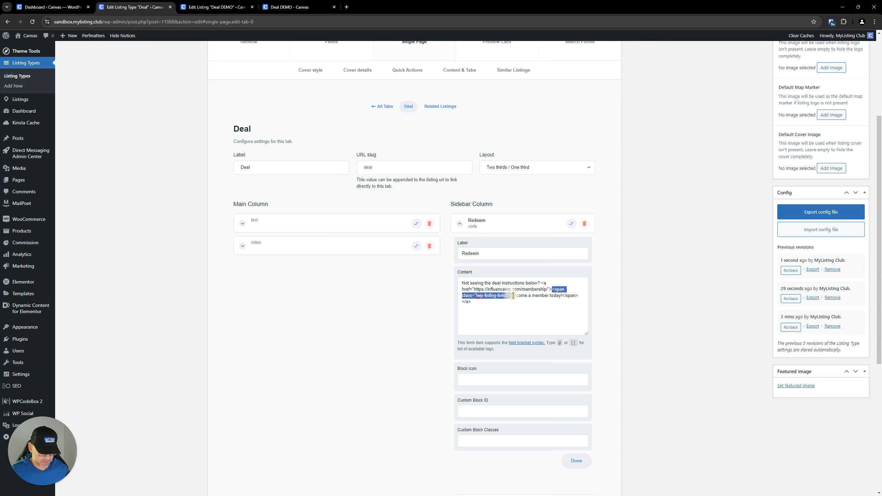
pyautogui.press('BackSpace')
pyautogui.click(513, 296)
pyautogui.press('BackSpace')
pyautogui.press('BackSpace')
pyautogui.press('BackSpace')
pyautogui.press('BackSpace')
pyautogui.press('BackSpace')
pyautogui.press('BackSpace')
pyautogui.press('BackSpace')
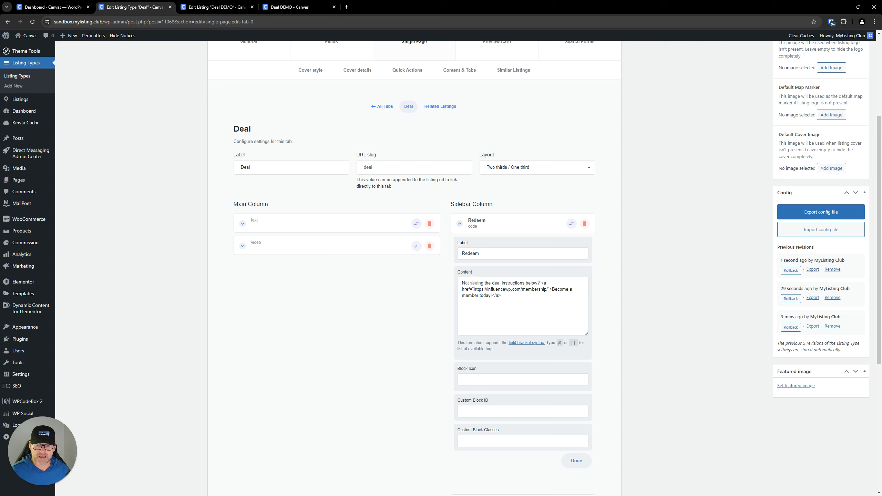
# Add "<br><br>" and the [wcm_restrict] shortcode on separate lines below the membership link in the Redeem content.
pyautogui.click(541, 283)
pyautogui.moveTo(541, 282); pyautogui.dragTo(547, 298)
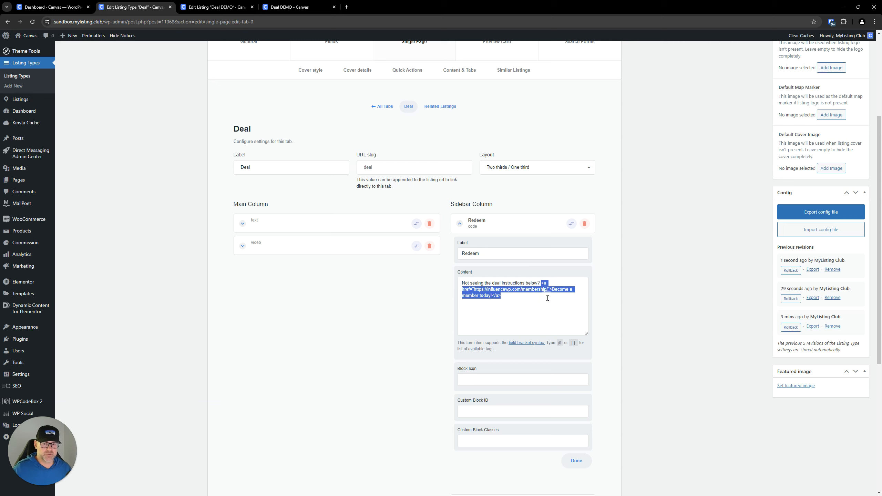
pyautogui.click(547, 300)
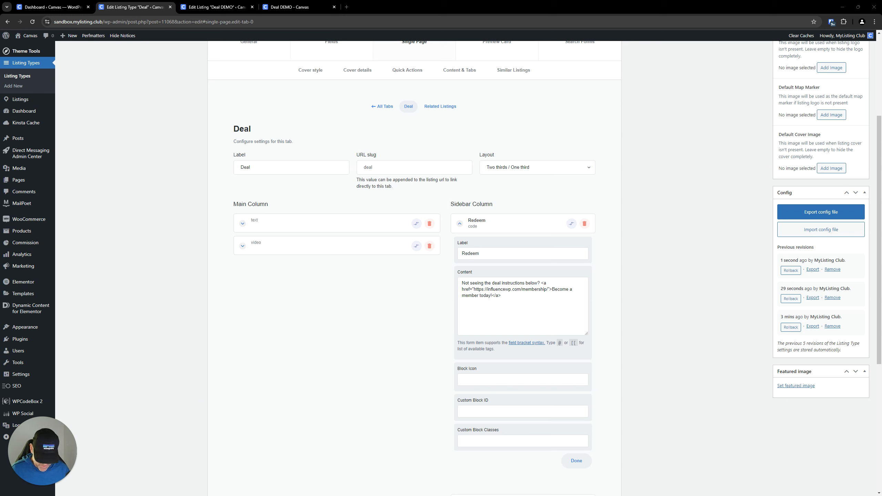
pyautogui.click(481, 308)
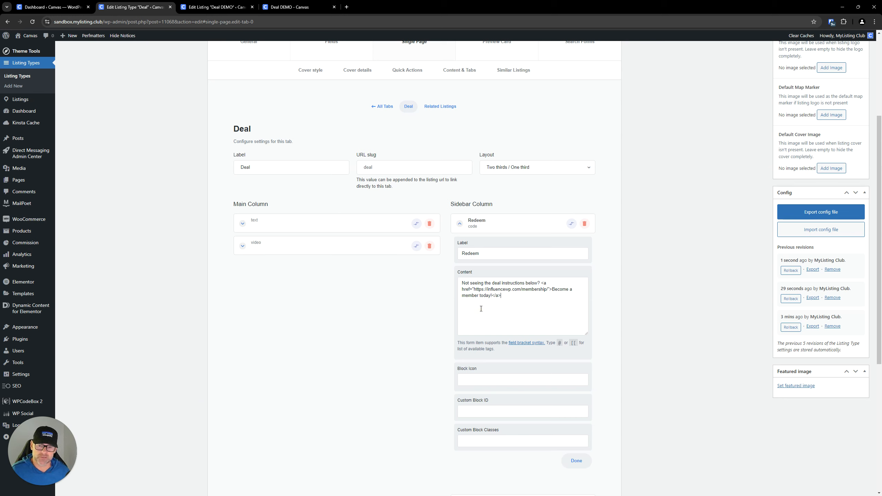
pyautogui.write('<br><br>')
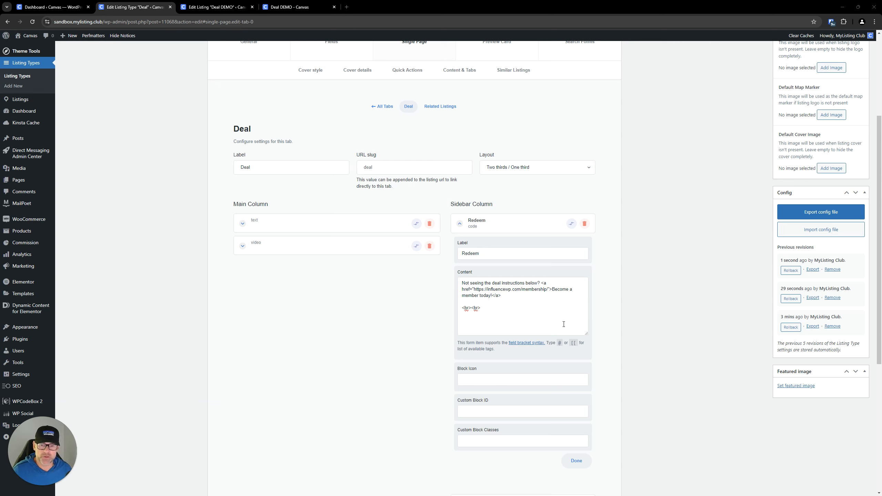
pyautogui.click(490, 322)
pyautogui.write('[wcm_restrict]')
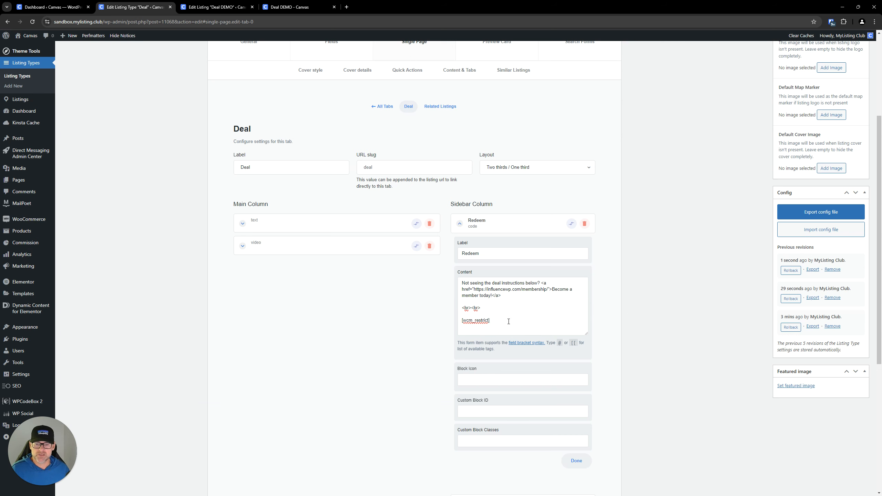
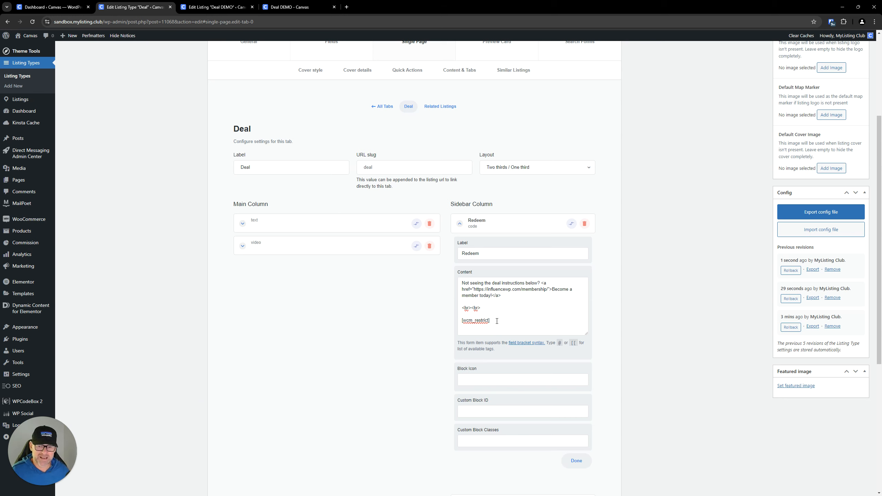
# Add "<strong>Use the link and coupon code below to get the deal.</strong>" below the [wcm_restrict] shortcode.
pyautogui.press('Return')
pyautogui.write('<strong>Use the link and coupon code below to get the deal.</strong>')
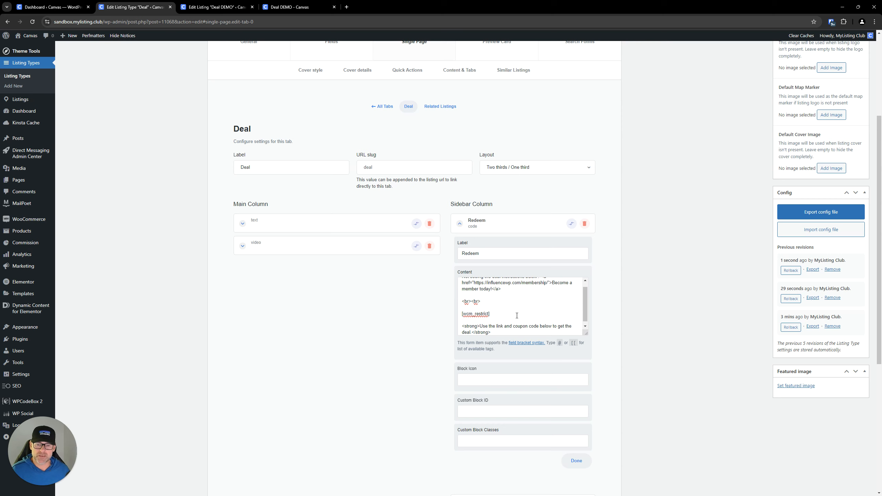
pyautogui.scroll(-1, 517, 315)
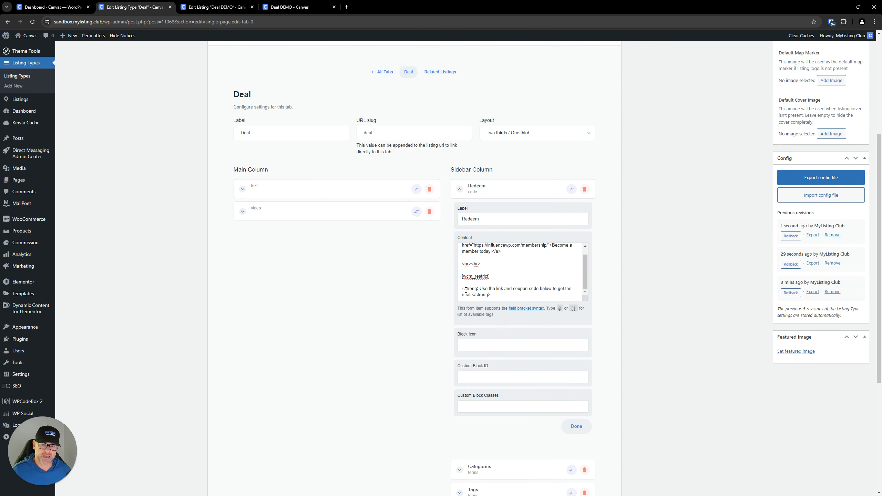
# Remove the strong tags from the link and coupon code instruction line.
pyautogui.moveTo(480, 289); pyautogui.dragTo(462, 289)
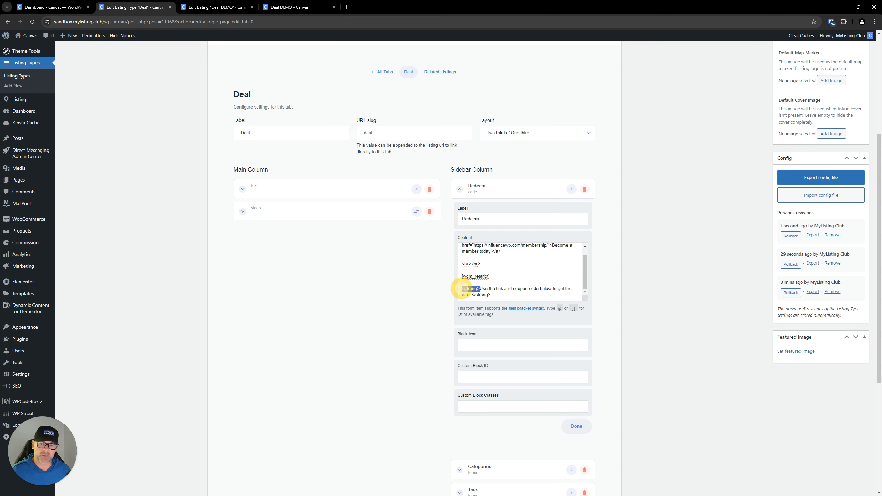
pyautogui.press('BackSpace')
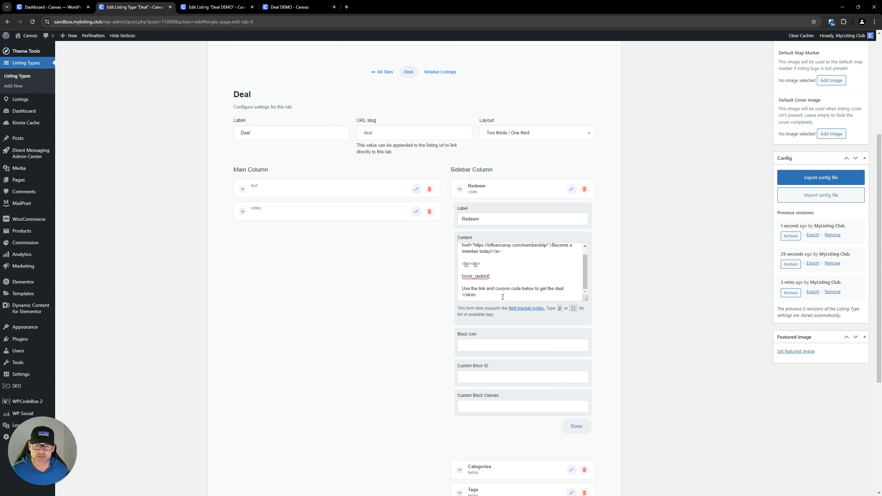
pyautogui.press('BackSpace')
pyautogui.press('BackSpace')
pyautogui.press('BackSpace')
pyautogui.press('BackSpace')
pyautogui.press('BackSpace')
pyautogui.press('BackSpace')
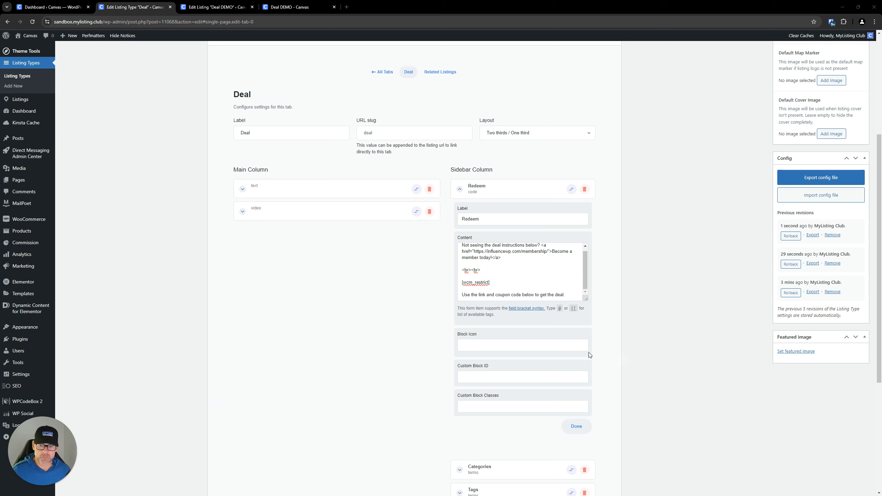
# Add a "<br>" line below the coupon instruction and enlarge the content box to show all of its text.
pyautogui.press('Return')
pyautogui.press('Return')
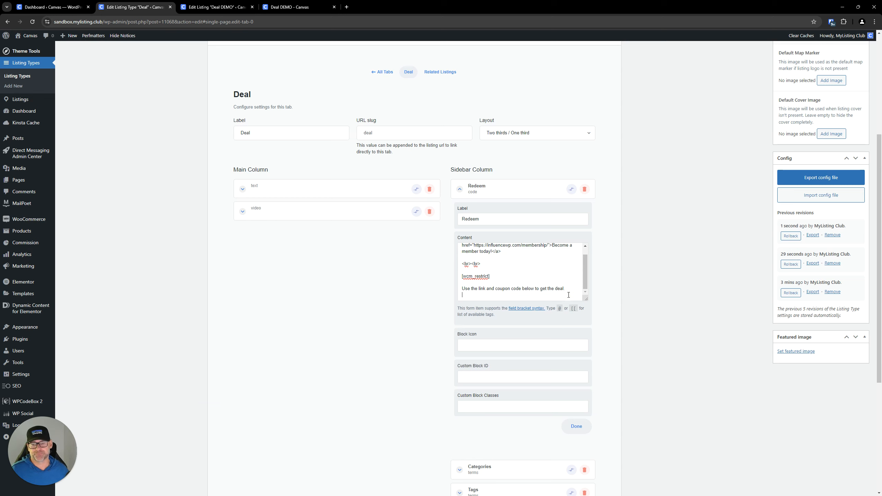
pyautogui.write('<br>')
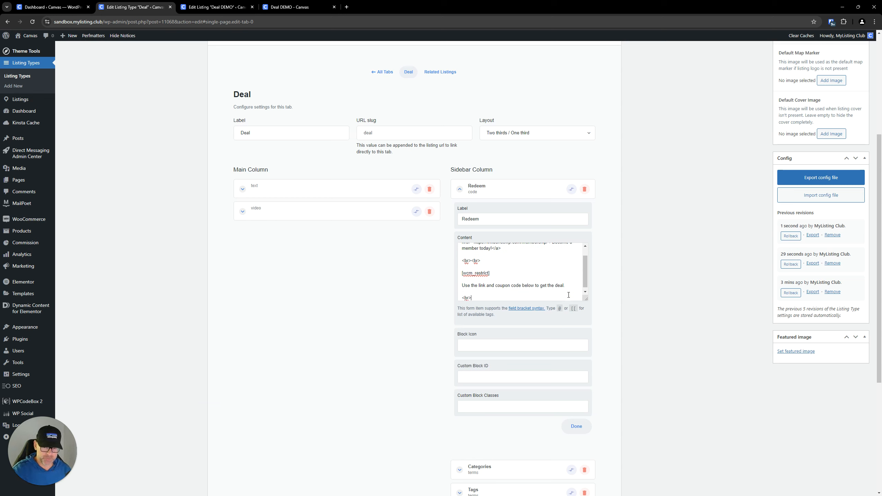
pyautogui.press('Return')
pyautogui.press('Return')
pyautogui.moveTo(585, 298); pyautogui.dragTo(592, 369)
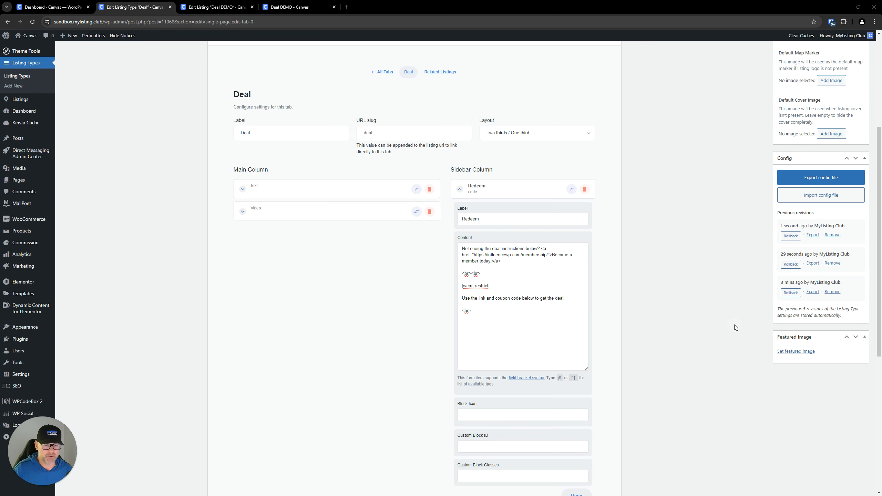
# Insert the Discount Code field tag [[discount-code]] below the last <br> line in the Redeem content.
pyautogui.click(469, 329)
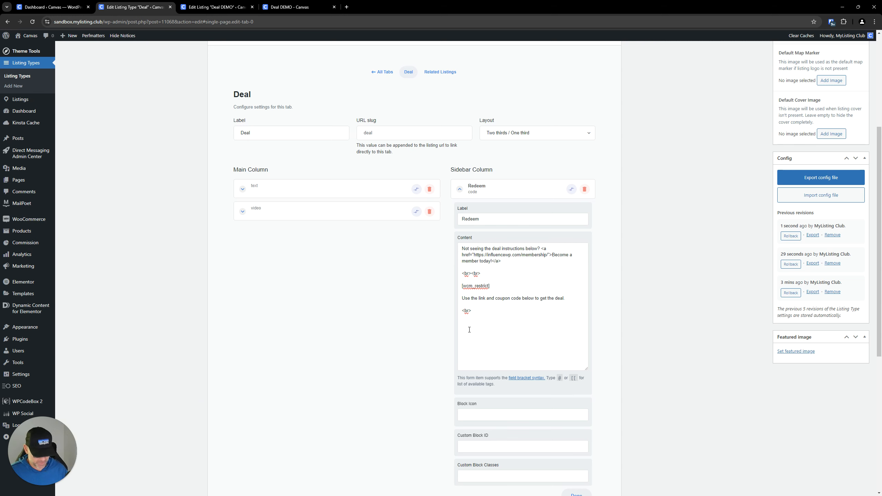
pyautogui.write('[')
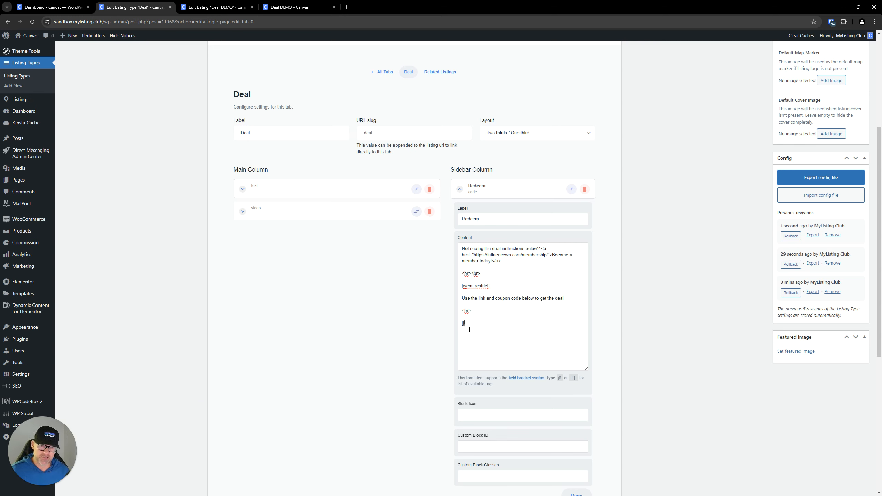
pyautogui.write('[')
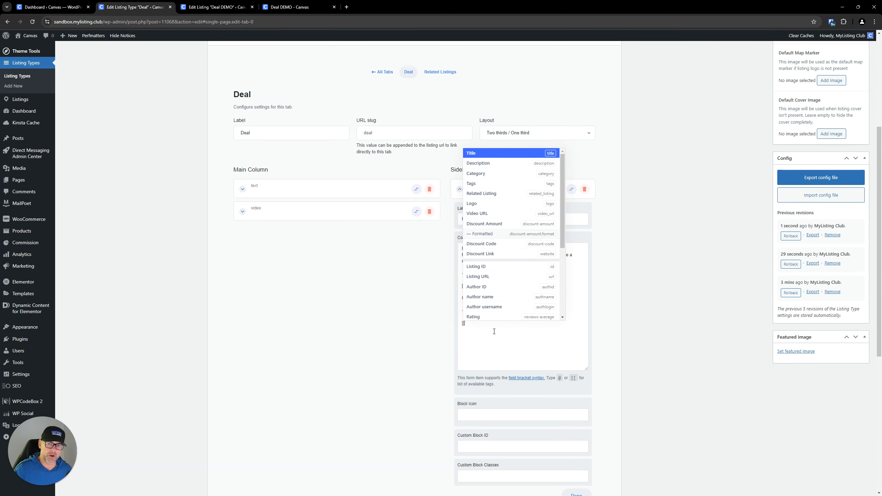
pyautogui.click(494, 245)
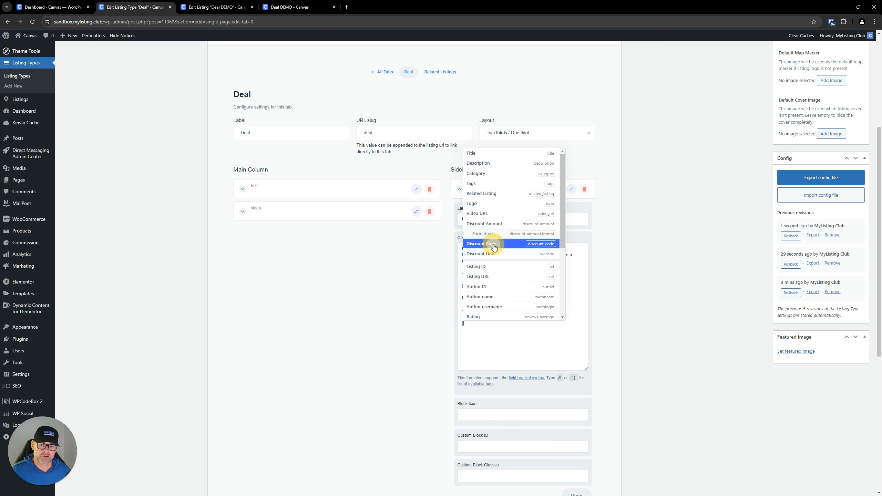
pyautogui.click(480, 320)
pyautogui.click(479, 322)
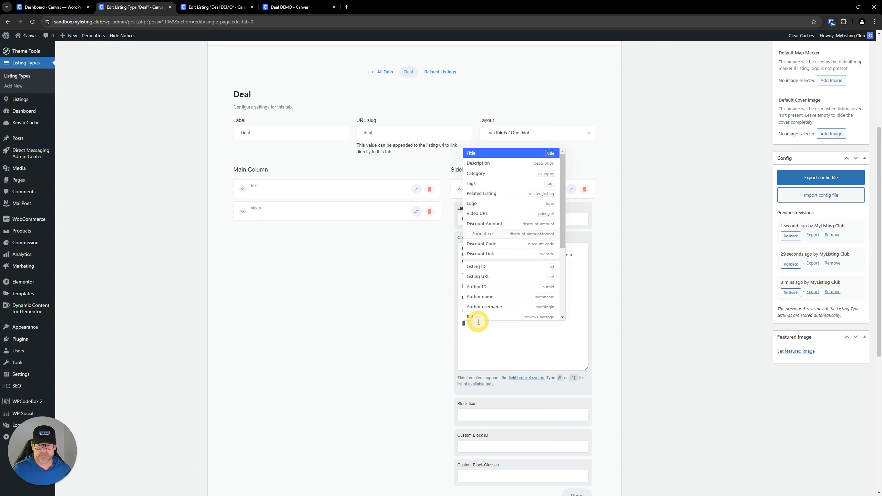
pyautogui.click(481, 244)
pyautogui.click(514, 324)
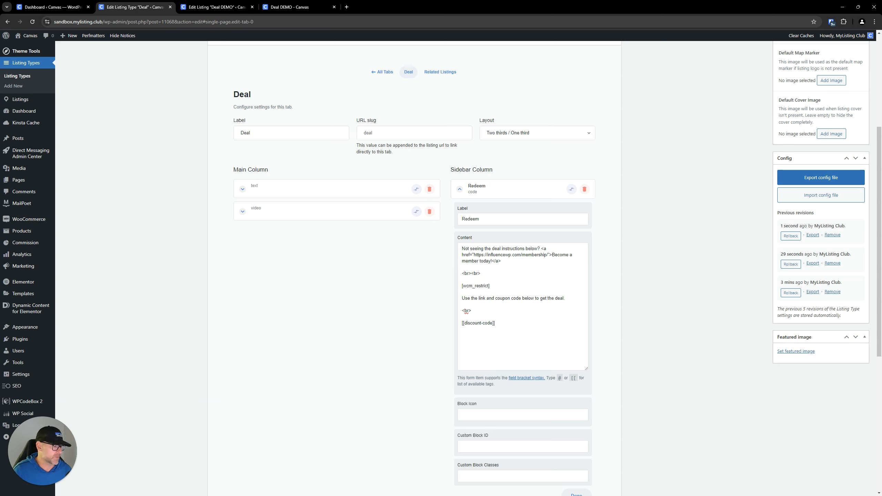
# Copy the <br> line and paste it below the [[discount-code]] tag in the Redeem content.
pyautogui.click(466, 306)
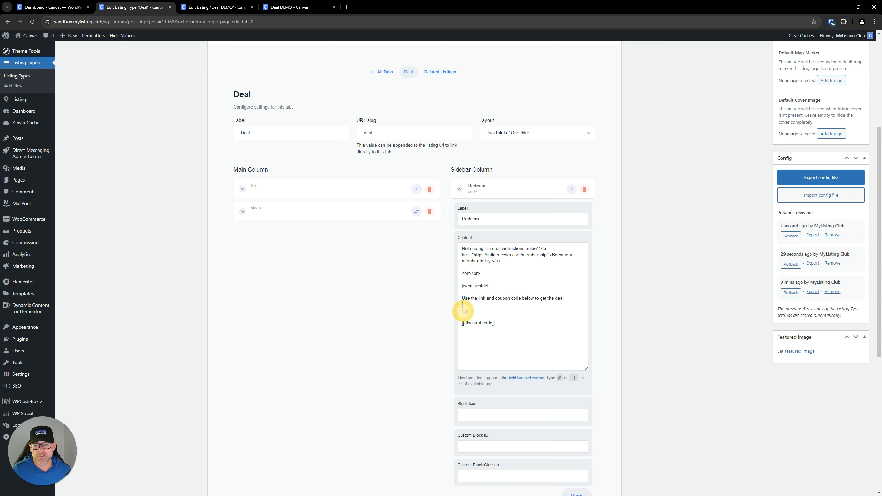
pyautogui.tripleClick(467, 312)
pyautogui.hotkey('ctrl', 'c')
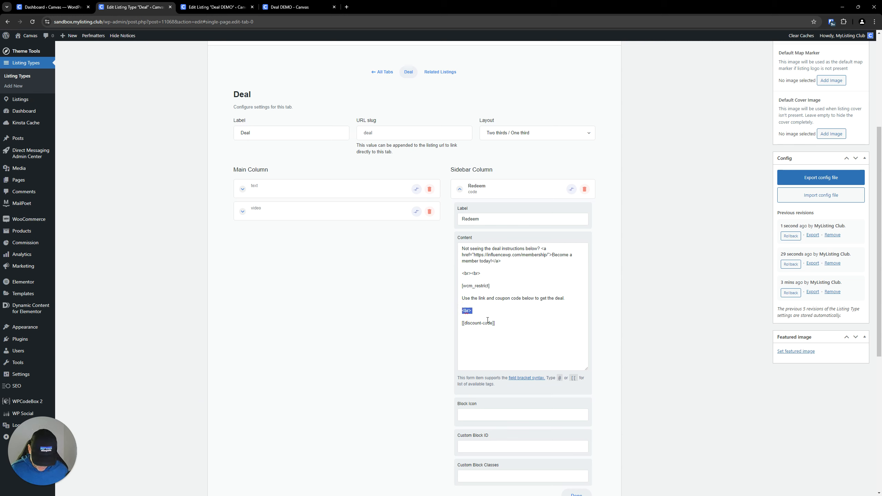
pyautogui.click(515, 325)
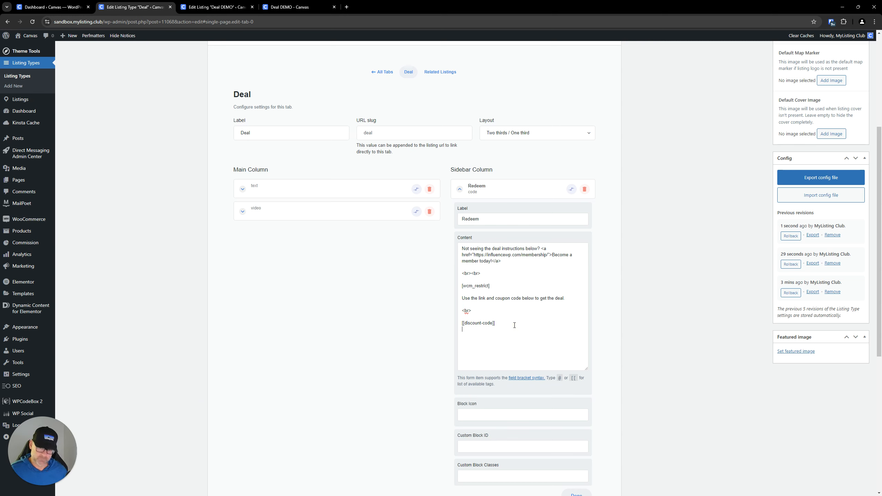
pyautogui.hotkey('ctrl', 'v')
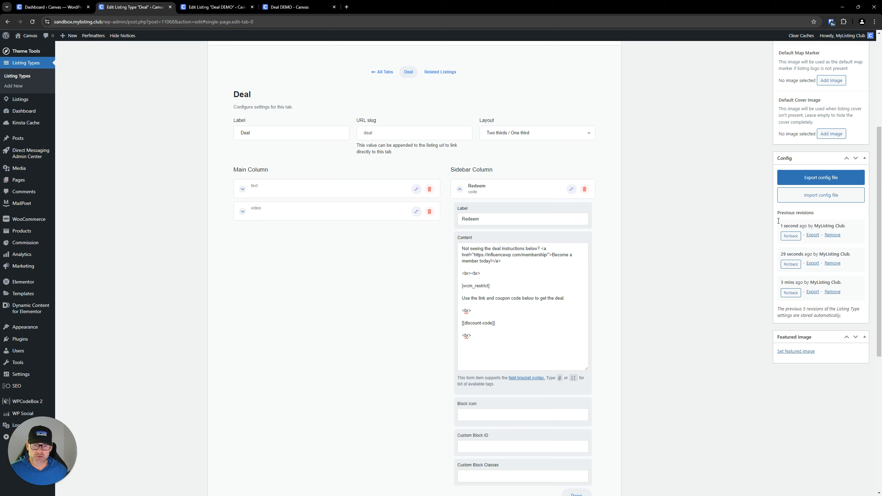
# Open the theme's Shortcodes page in a new browser tab and move that tab before the Deal listing type tab.
pyautogui.moveTo(31, 53)
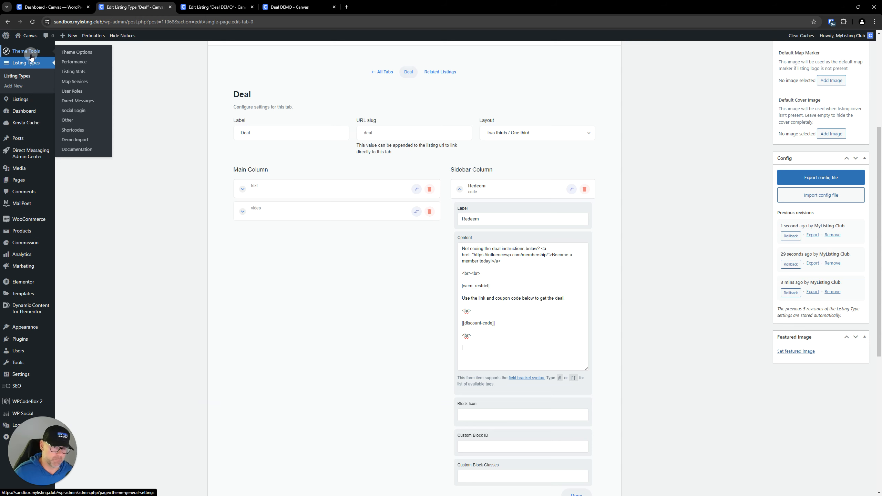
pyautogui.rightClick(74, 135)
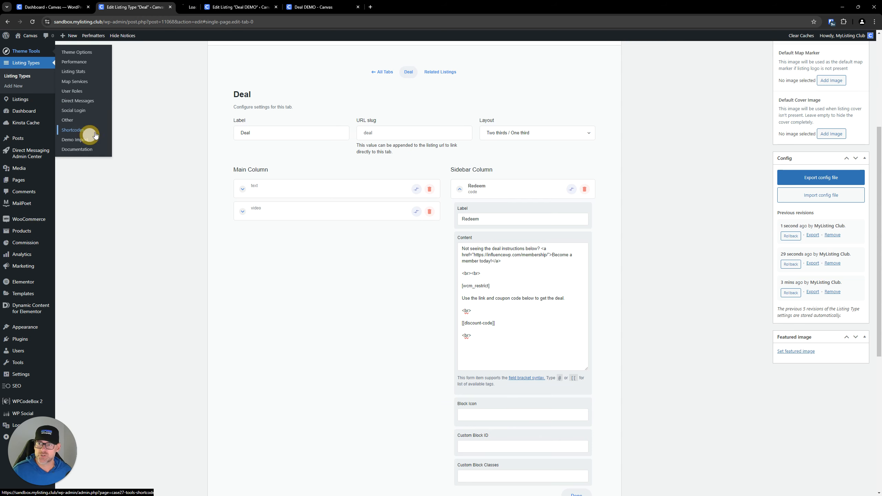
pyautogui.click(89, 135)
pyautogui.moveTo(199, 3); pyautogui.dragTo(124, 3)
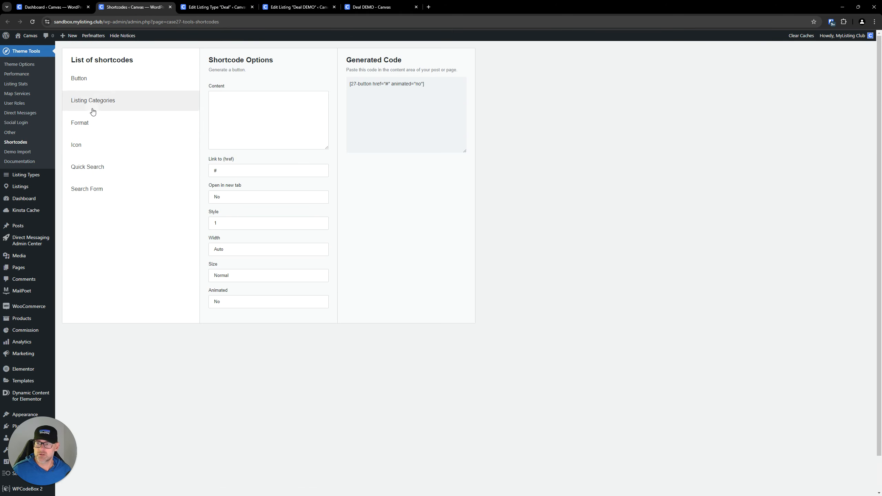
# Generate a Button shortcode with the content "Get Deal" and style 2.
pyautogui.click(94, 85)
pyautogui.click(264, 109)
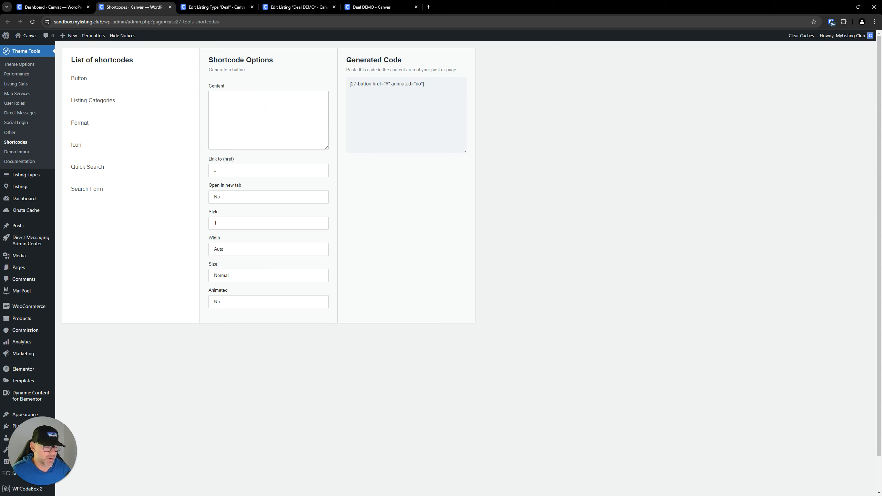
pyautogui.write('Get Deal')
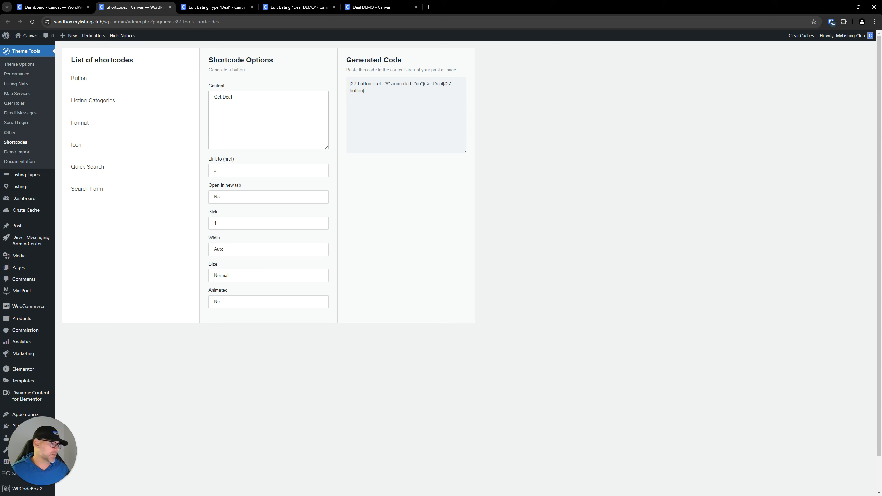
pyautogui.click(230, 174)
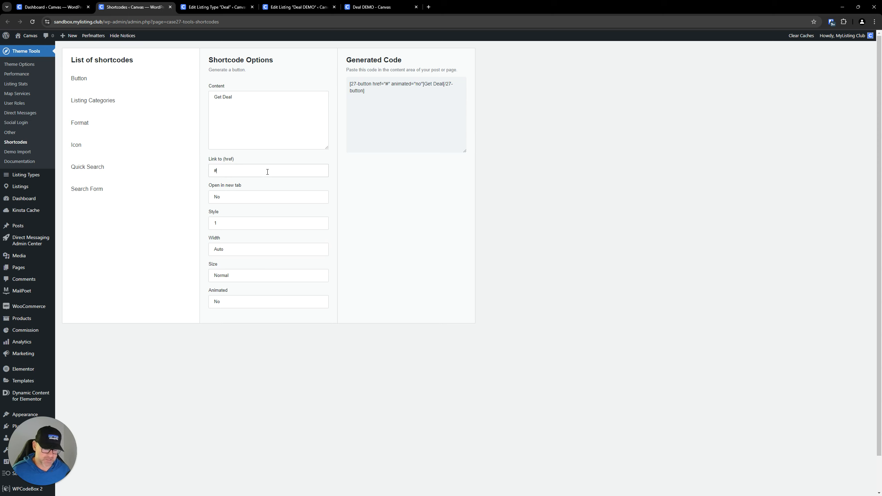
pyautogui.click(238, 197)
pyautogui.click(239, 198)
pyautogui.click(239, 197)
pyautogui.click(239, 198)
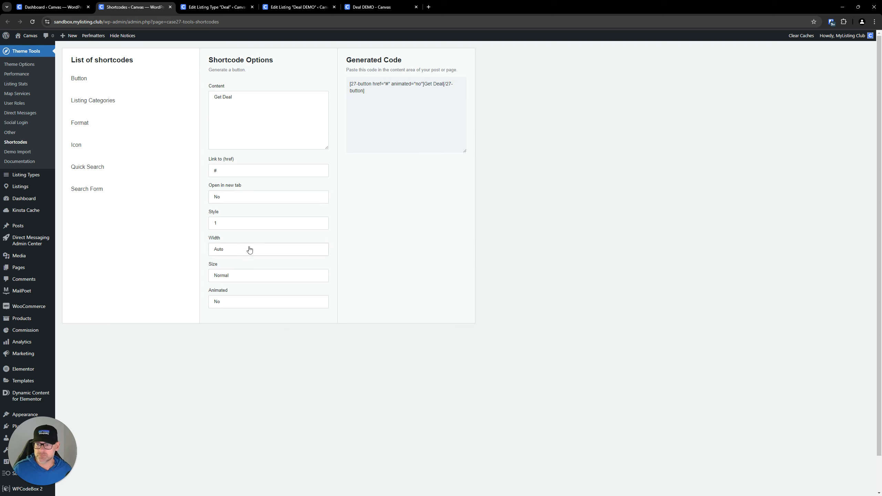
pyautogui.click(235, 222)
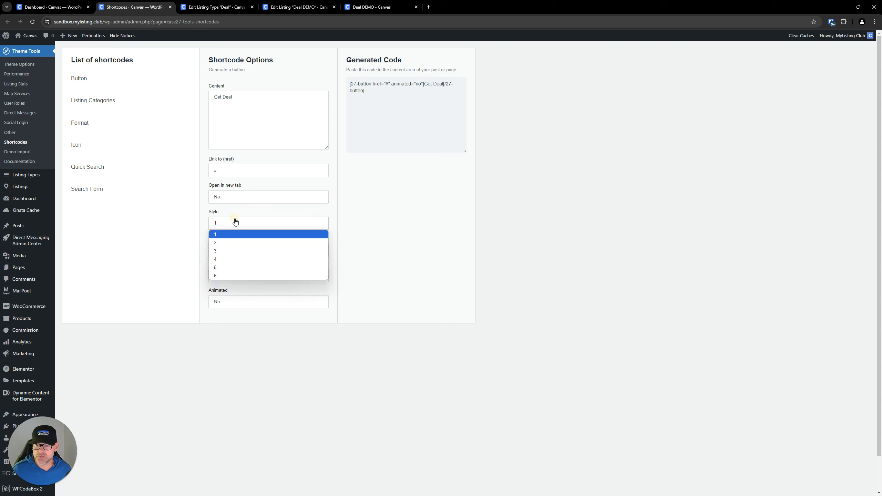
pyautogui.click(223, 242)
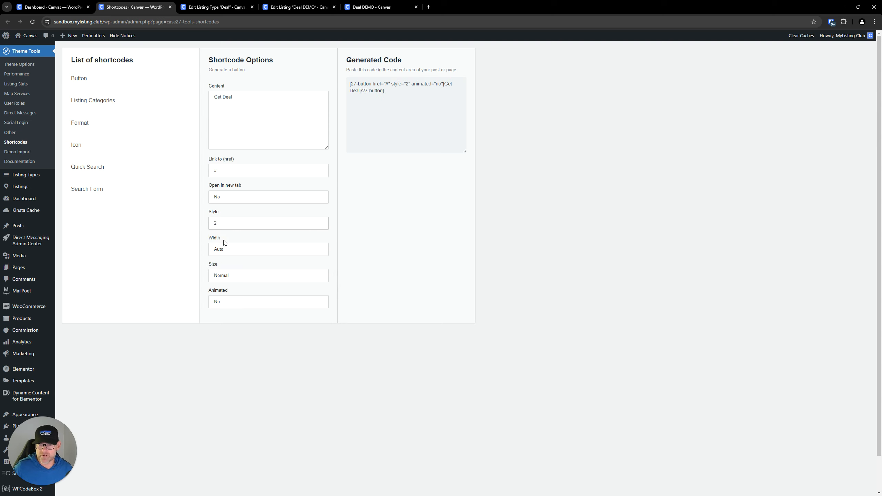
pyautogui.click(492, 283)
# Copy the generated button shortcode and paste it below the last <br> line in the Deal listing type's Redeem content.
pyautogui.click(383, 85)
pyautogui.rightClick(381, 87)
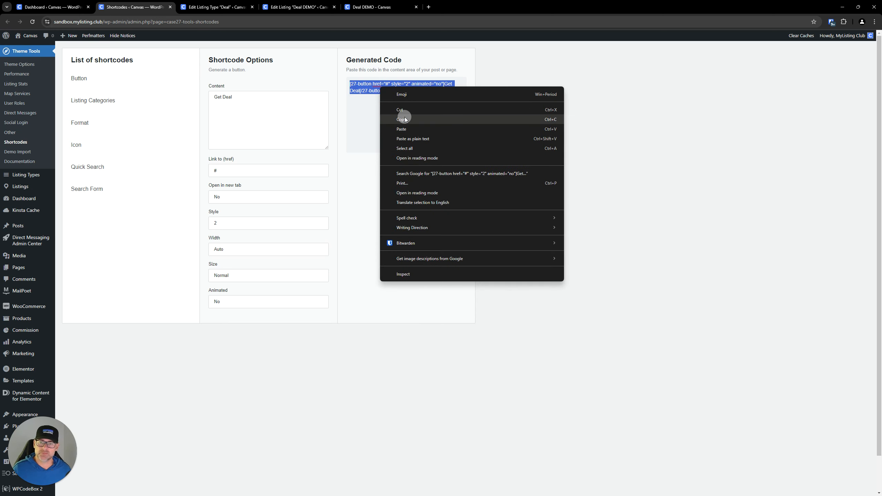
pyautogui.click(404, 119)
pyautogui.click(223, 6)
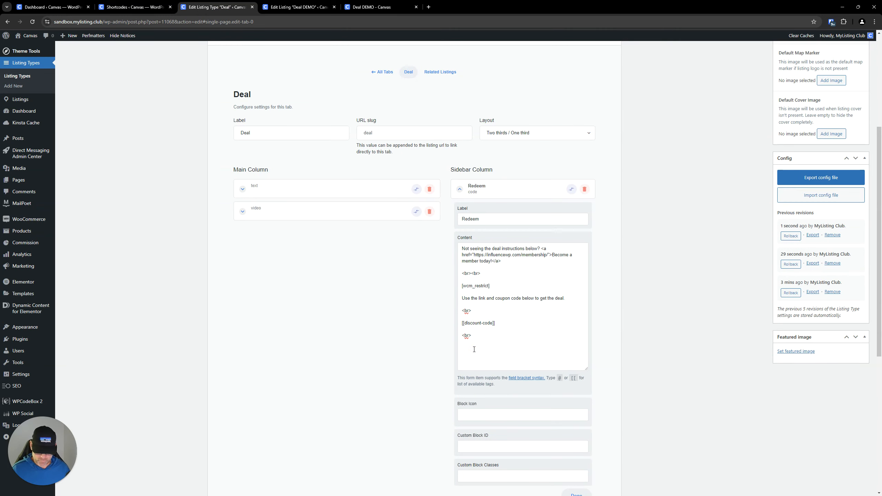
pyautogui.hotkey('ctrl', 'v')
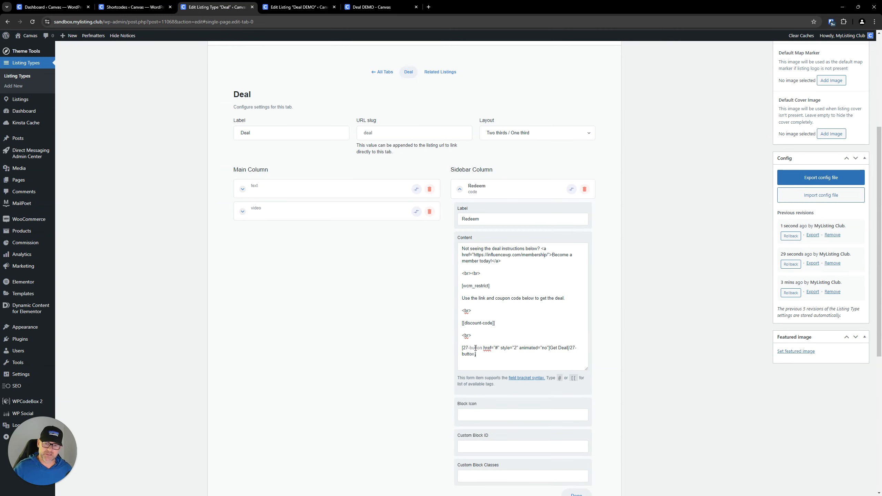
# Replace the # in the button shortcode's href with the Discount Link field tag [[website]].
pyautogui.click(531, 332)
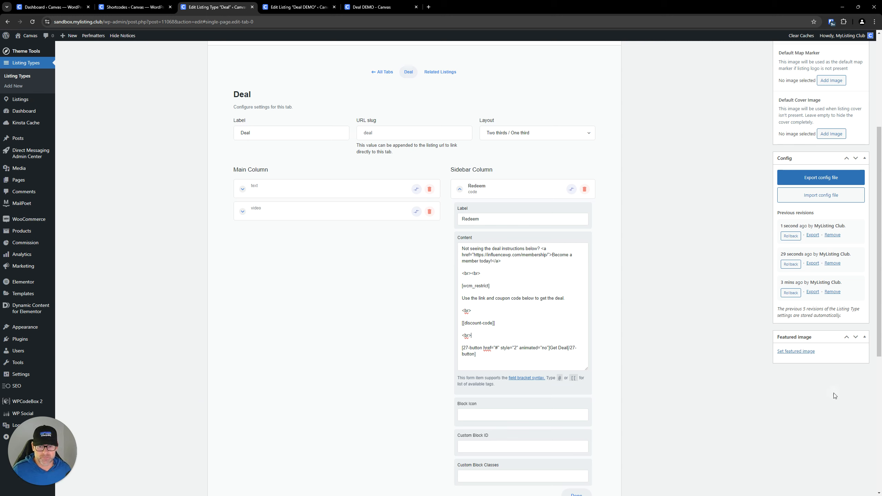
pyautogui.click(496, 348)
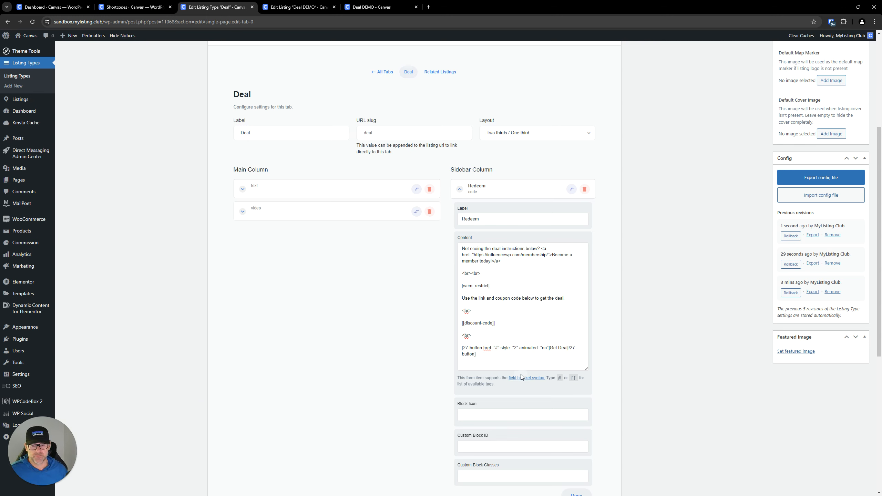
pyautogui.press('BackSpace')
pyautogui.write('[[')
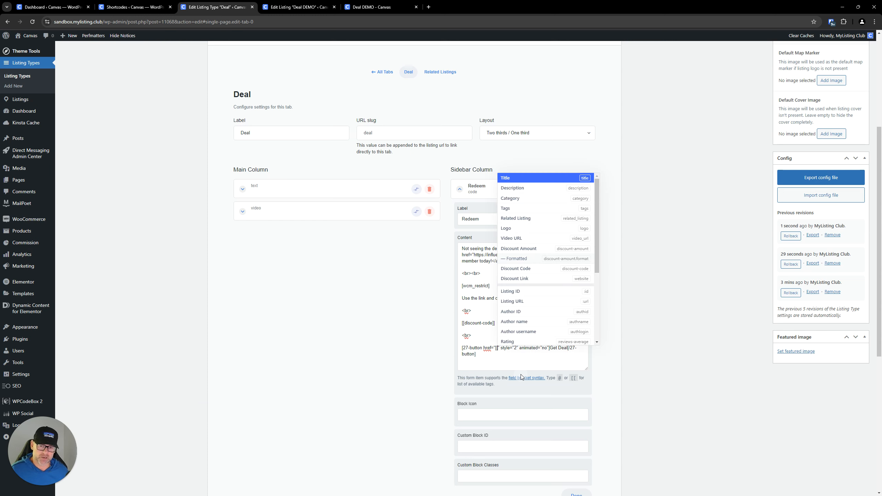
pyautogui.click(527, 280)
pyautogui.press('BackSpace')
pyautogui.click(519, 362)
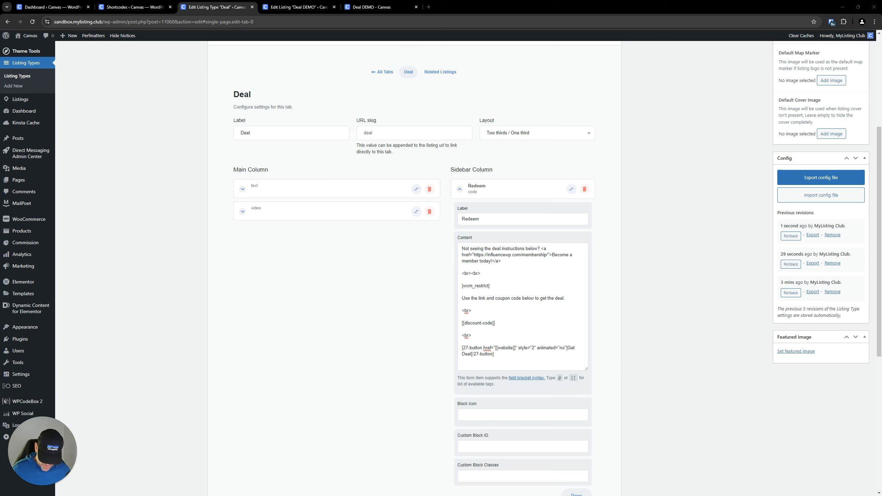
# Add the closing [/wcm_restrict] shortcode on its own line below the Get Deal button shortcode.
pyautogui.click(515, 356)
pyautogui.press('Return')
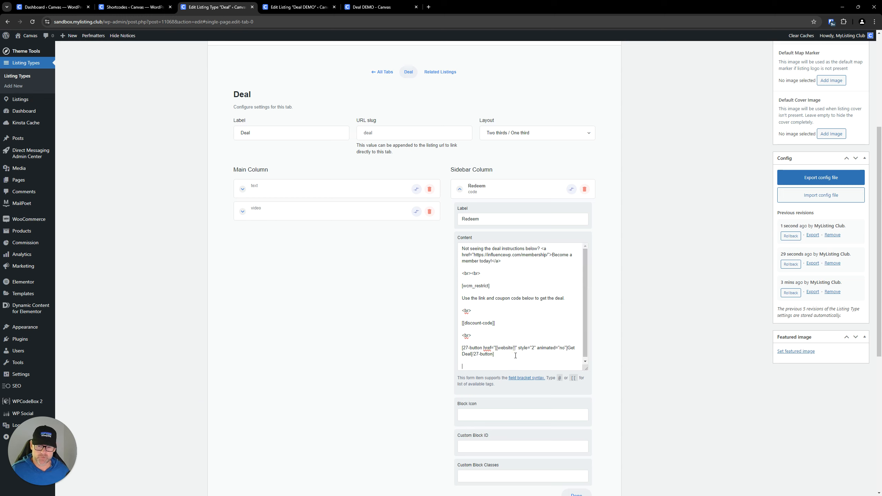
pyautogui.hotkey('ctrl', 'v')
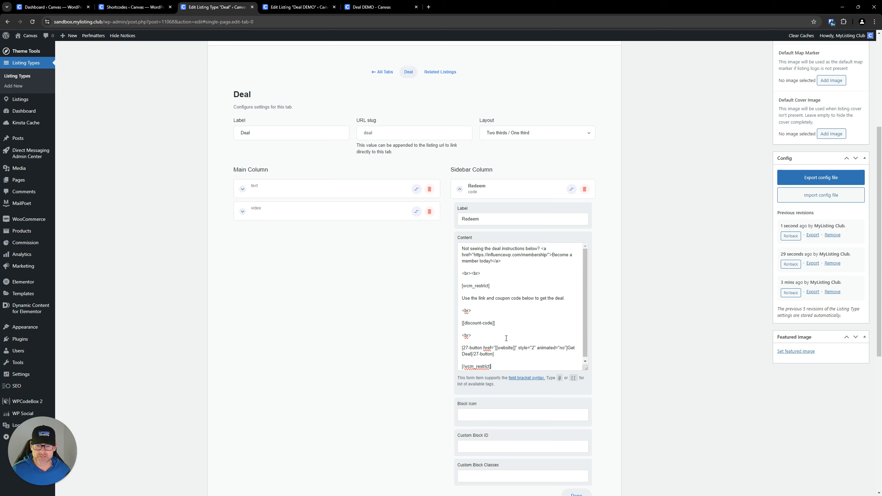
pyautogui.scroll(-1, 506, 339)
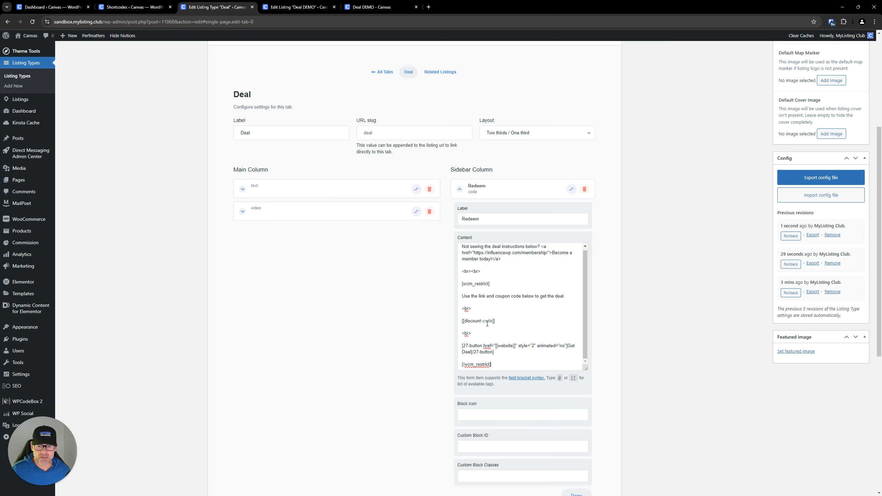
pyautogui.moveTo(490, 283); pyautogui.dragTo(461, 284)
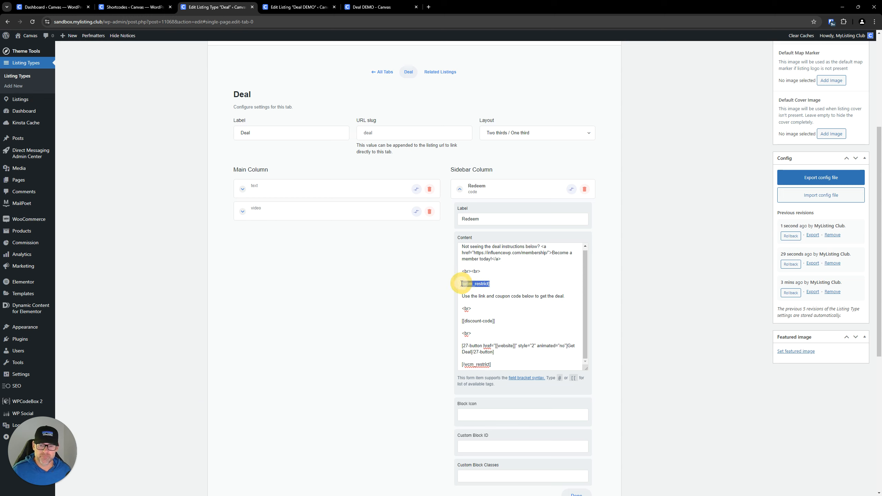
pyautogui.click(473, 277)
pyautogui.click(465, 366)
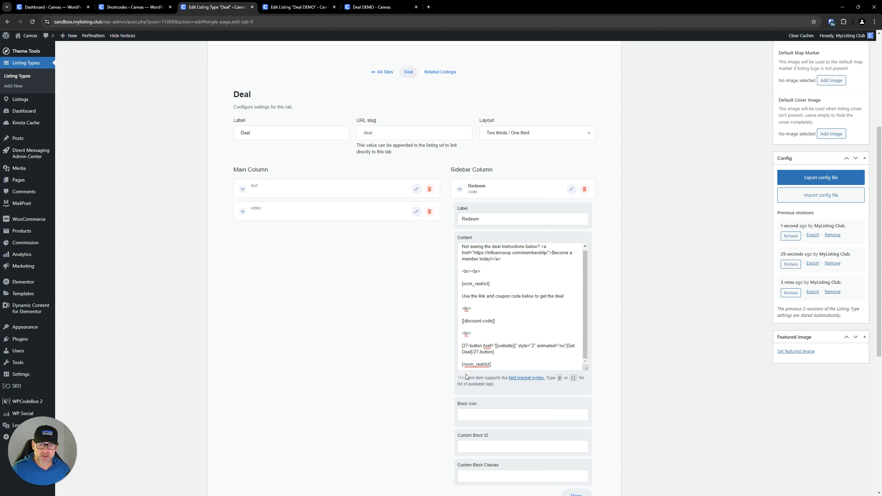
pyautogui.click(506, 364)
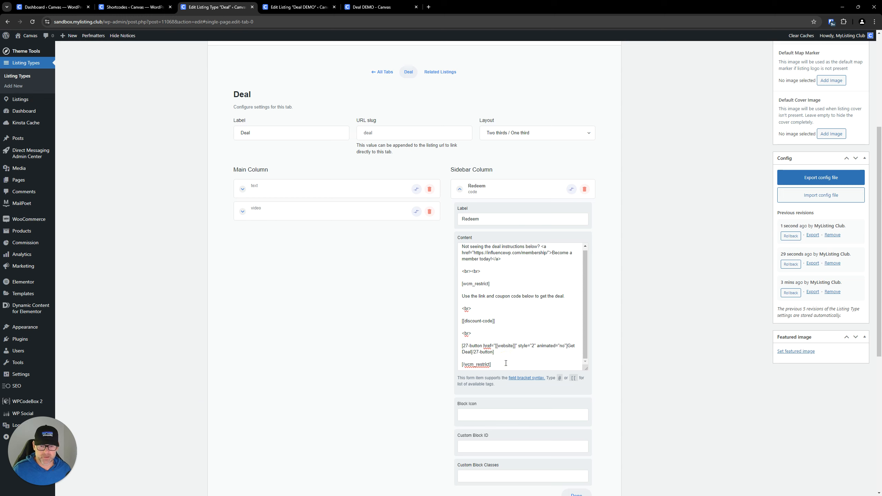
pyautogui.moveTo(500, 366); pyautogui.dragTo(456, 284)
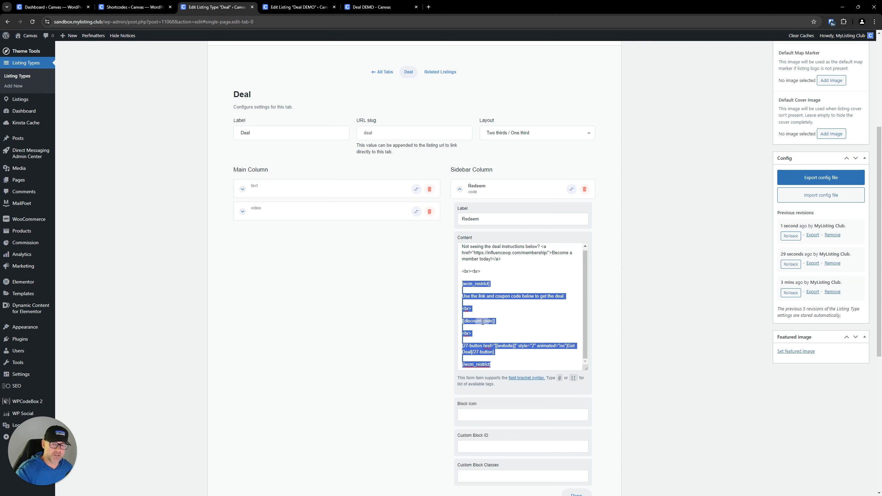
pyautogui.click(645, 267)
# Update the Deal listing type to save the Redeem block content.
pyautogui.scroll(1, 643, 302)
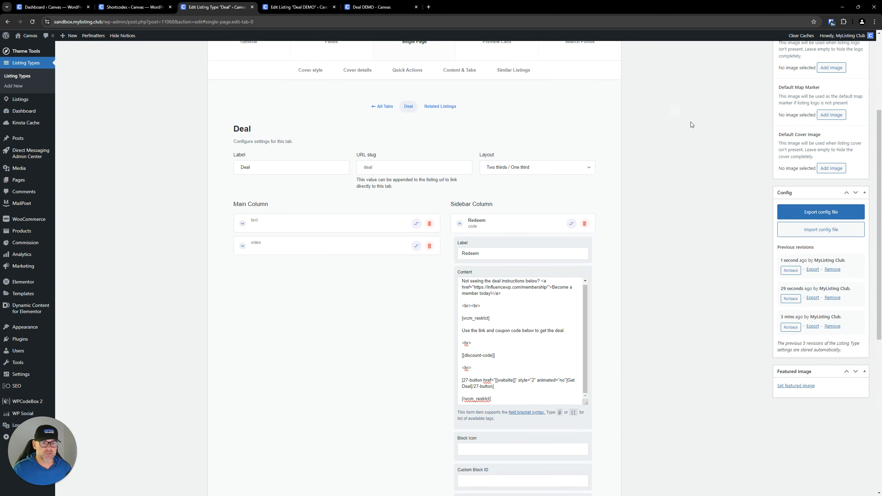
pyautogui.scroll(5, 690, 121)
pyautogui.click(847, 147)
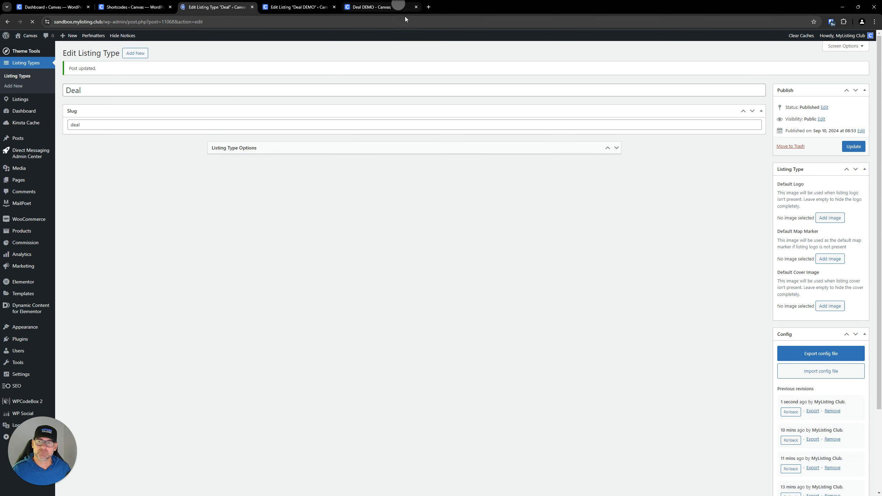
# Review the Discount Amount, Discount Code and Discount Link values in the Deal DEMO listing's edit form.
pyautogui.click(297, 3)
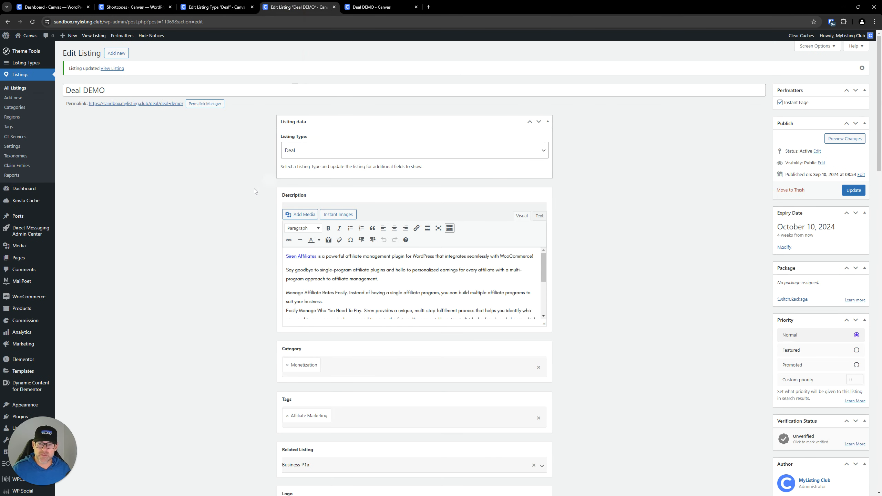
pyautogui.scroll(-5, 231, 192)
pyautogui.scroll(-5, 233, 194)
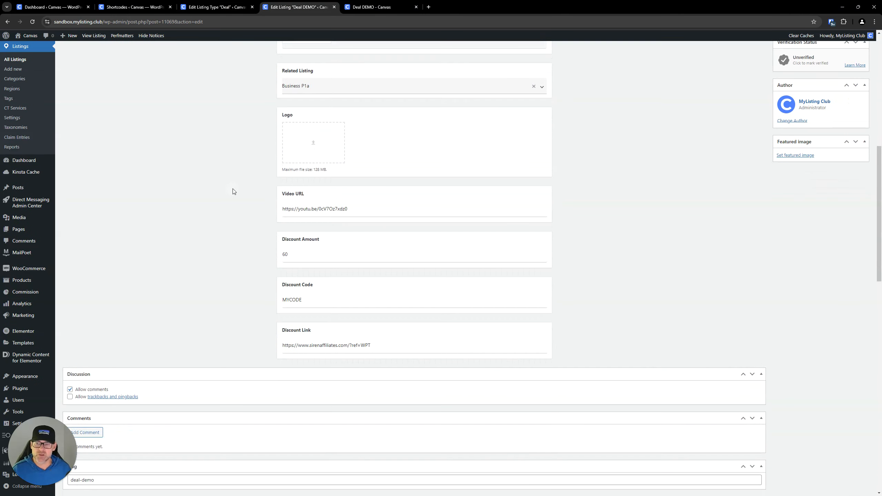
pyautogui.moveTo(310, 255); pyautogui.dragTo(238, 252)
pyautogui.click(240, 298)
pyautogui.moveTo(306, 298); pyautogui.dragTo(207, 300)
pyautogui.click(209, 299)
pyautogui.moveTo(399, 345); pyautogui.dragTo(205, 343)
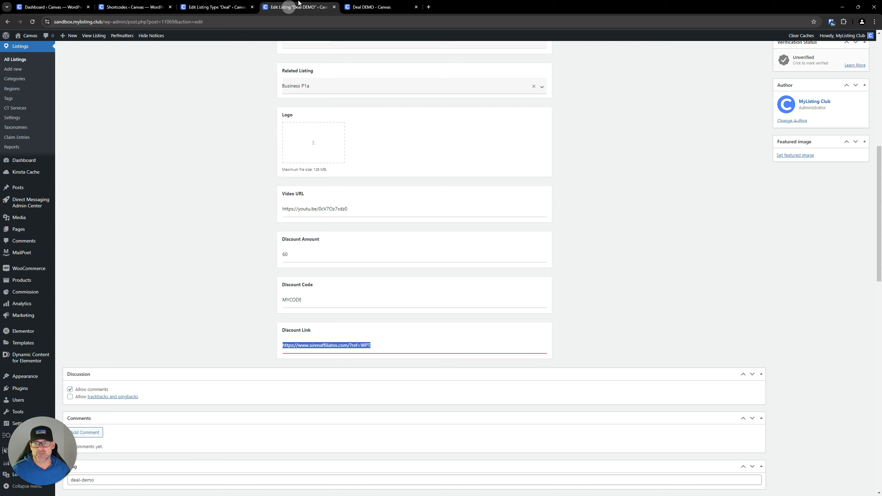
# Reload the Deal DEMO listing page and examine the Redeem block's membership link, instructions, coupon code and button.
pyautogui.click(368, 7)
pyautogui.click(31, 22)
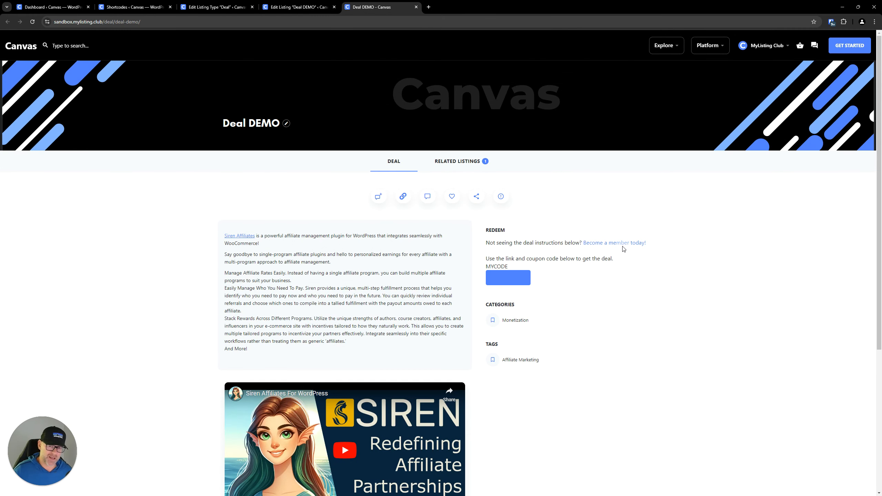
pyautogui.click(645, 278)
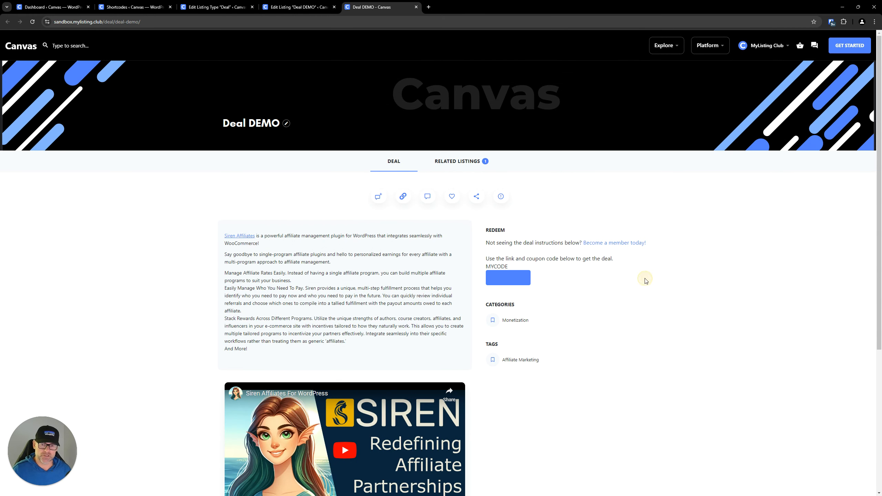
pyautogui.click(577, 258)
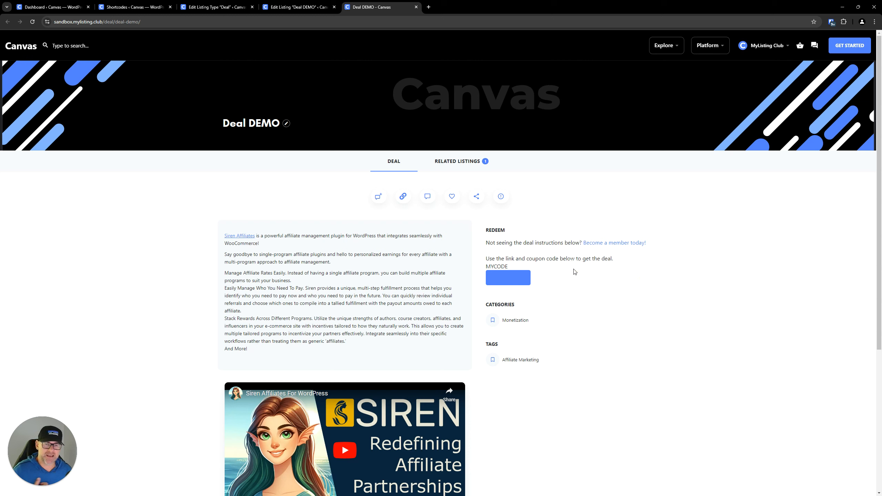
pyautogui.click(551, 277)
pyautogui.click(575, 264)
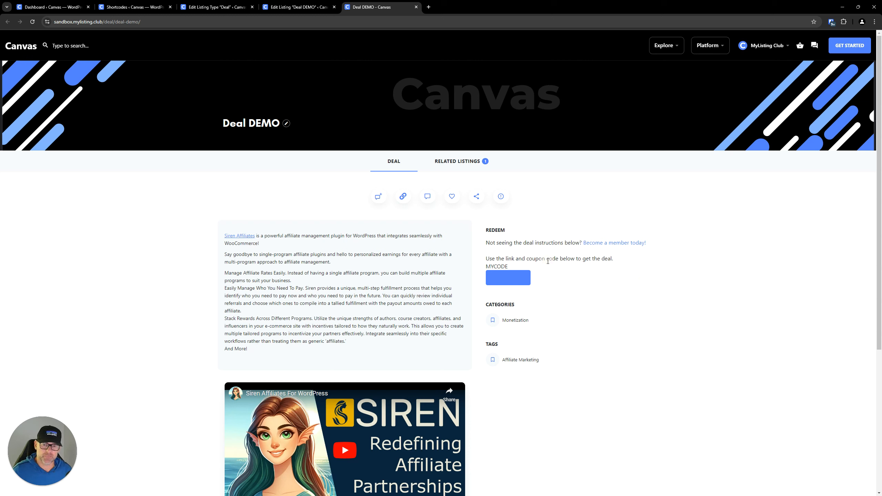
pyautogui.moveTo(622, 260); pyautogui.dragTo(482, 268)
pyautogui.click(587, 281)
pyautogui.click(549, 285)
pyautogui.click(594, 294)
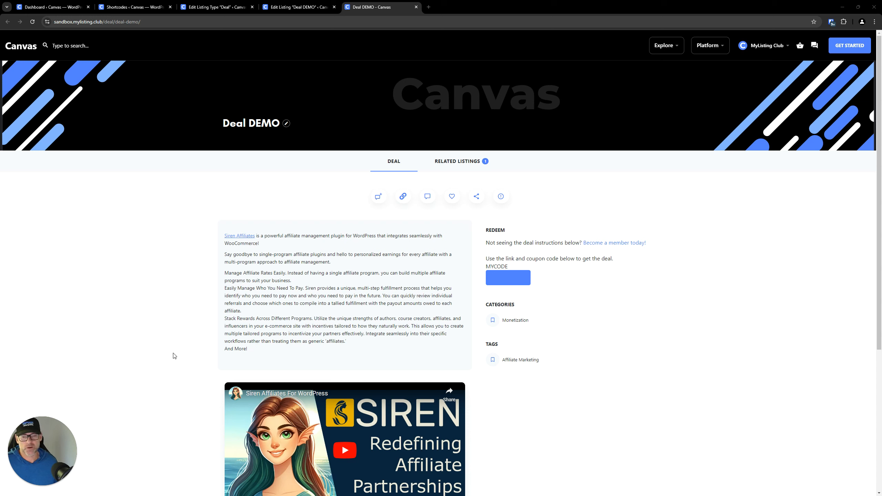
pyautogui.moveTo(521, 268); pyautogui.dragTo(486, 266)
pyautogui.click(541, 278)
# Inspect the Get Deal button and try the declaration color: white !important in its .button-2 style rule.
pyautogui.rightClick(510, 279)
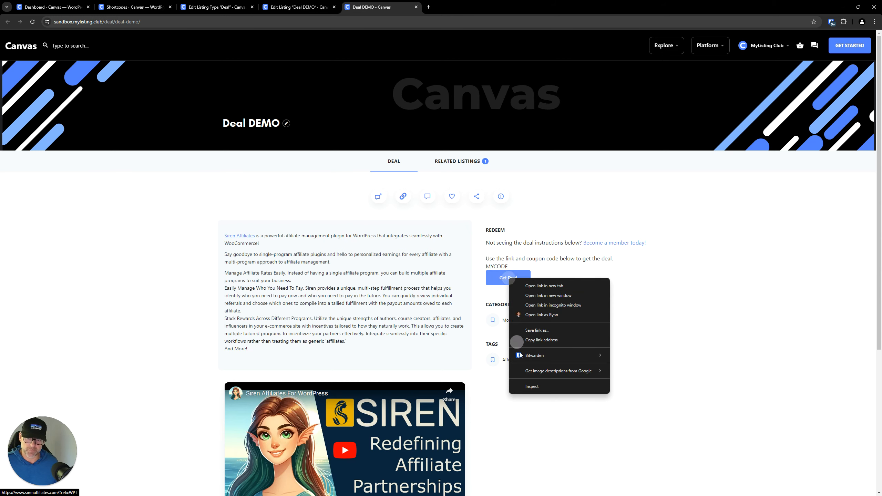
pyautogui.click(533, 386)
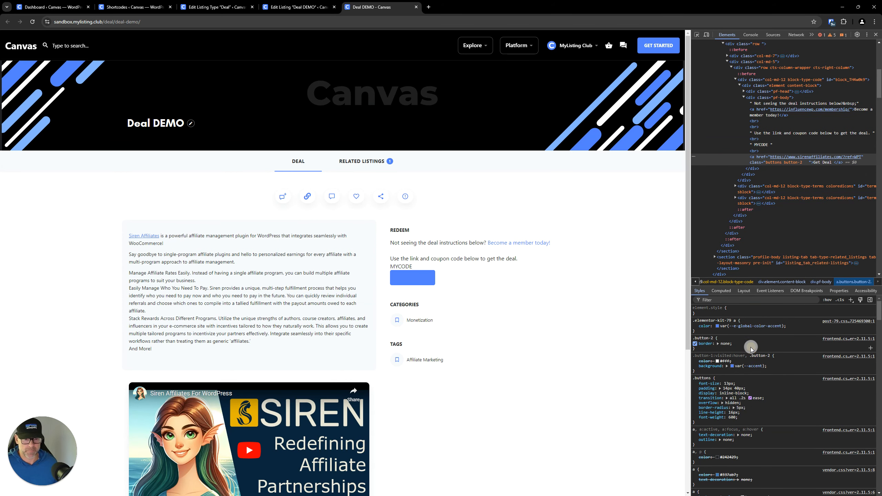
pyautogui.click(739, 350)
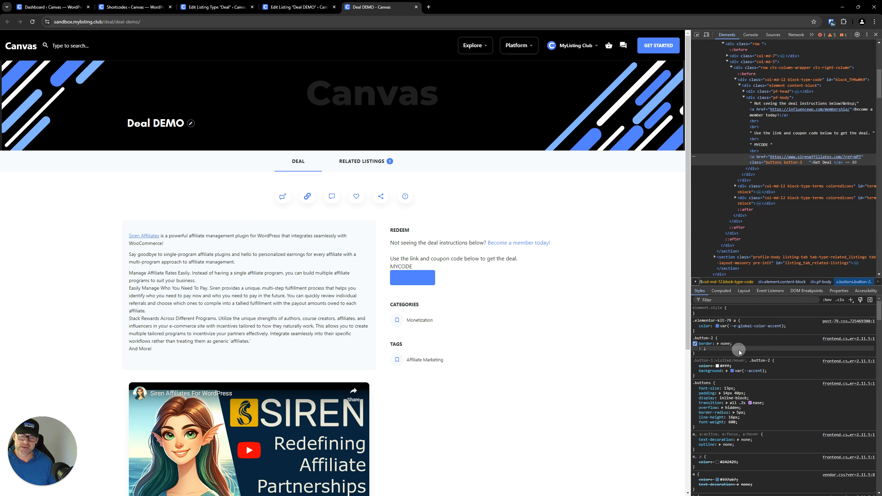
pyautogui.write('color')
pyautogui.press('Tab')
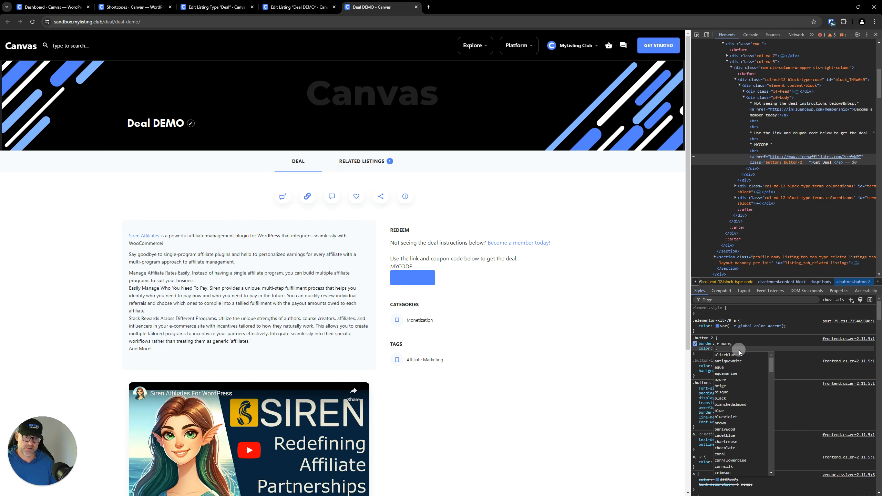
pyautogui.write('white')
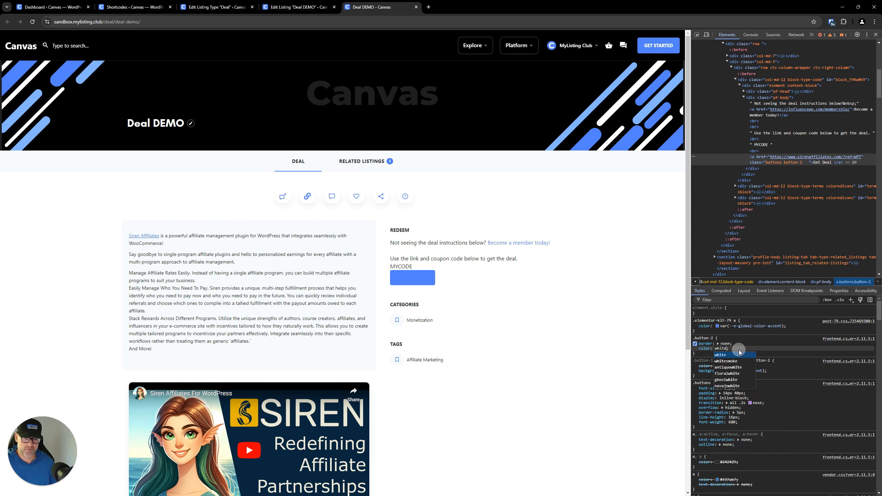
pyautogui.write(' !important')
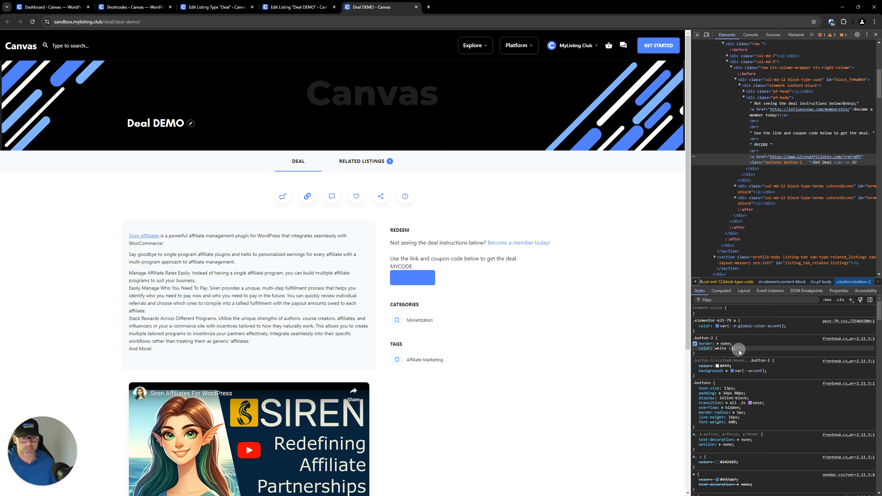
pyautogui.press('Return')
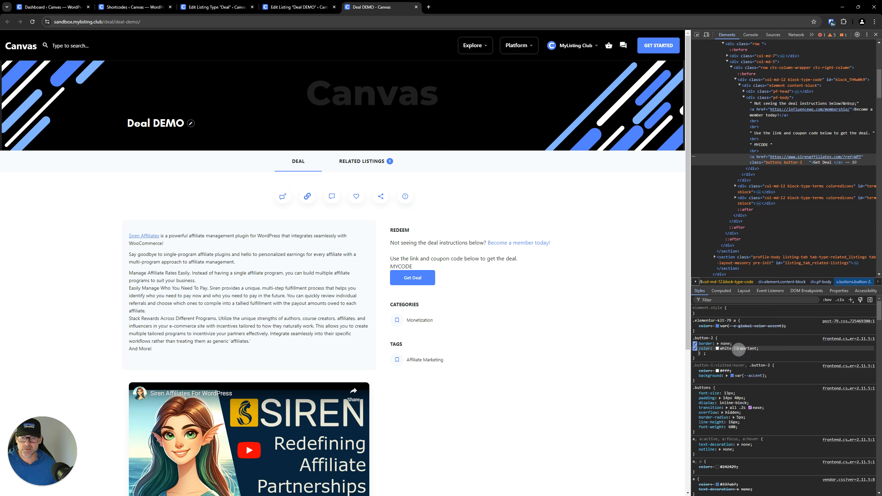
# Try text-transform: uppercase in the inspected .button-2 style rule, below the color declaration.
pyautogui.click(764, 349)
pyautogui.click(764, 348)
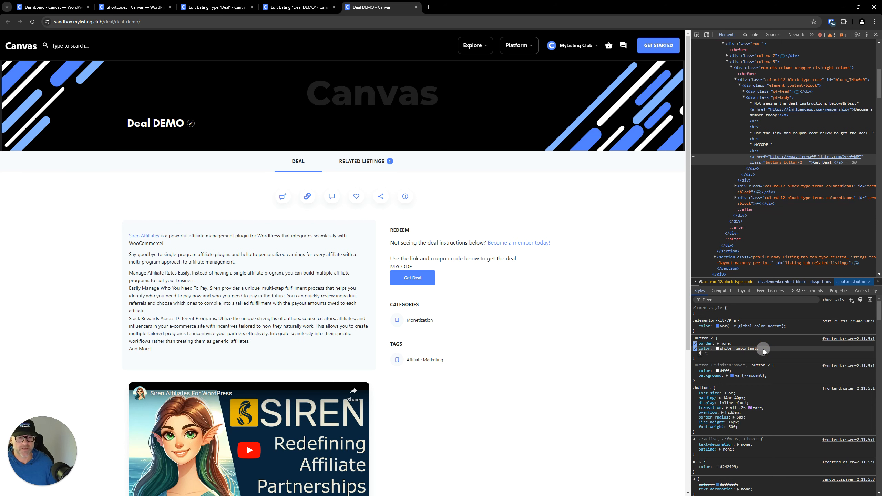
pyautogui.write('text')
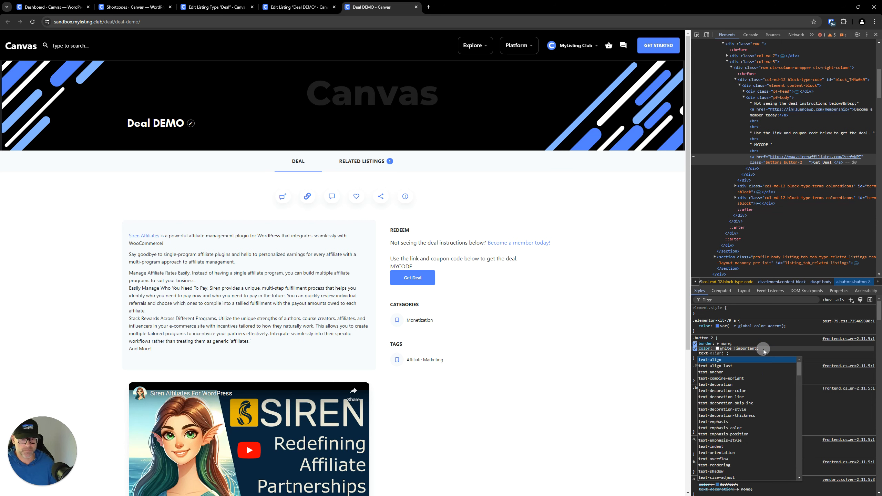
pyautogui.write('-tra')
pyautogui.press('Down')
pyautogui.press('Down')
pyautogui.press('Down')
pyautogui.press('Down')
pyautogui.press('Down')
pyautogui.press('Return')
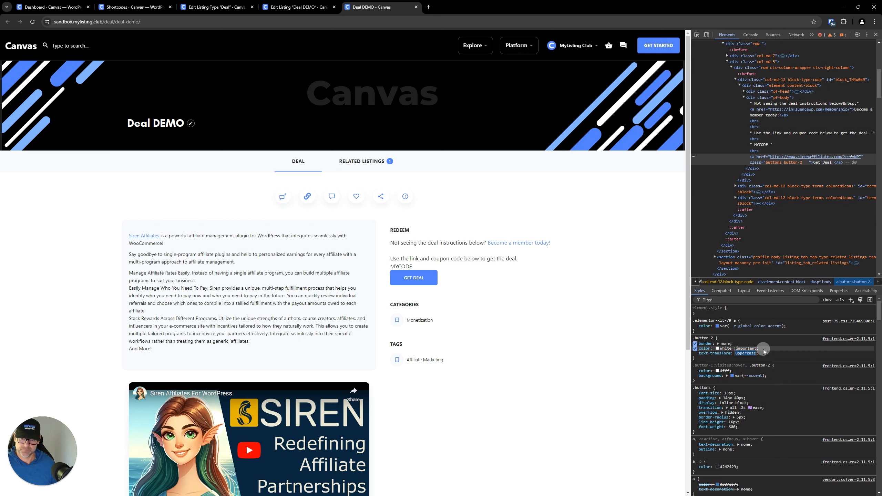
pyautogui.click(774, 348)
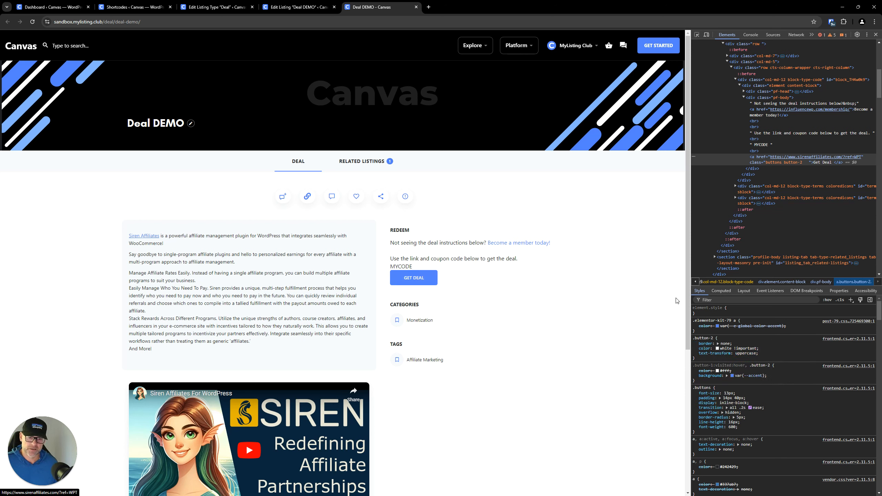
pyautogui.click(765, 354)
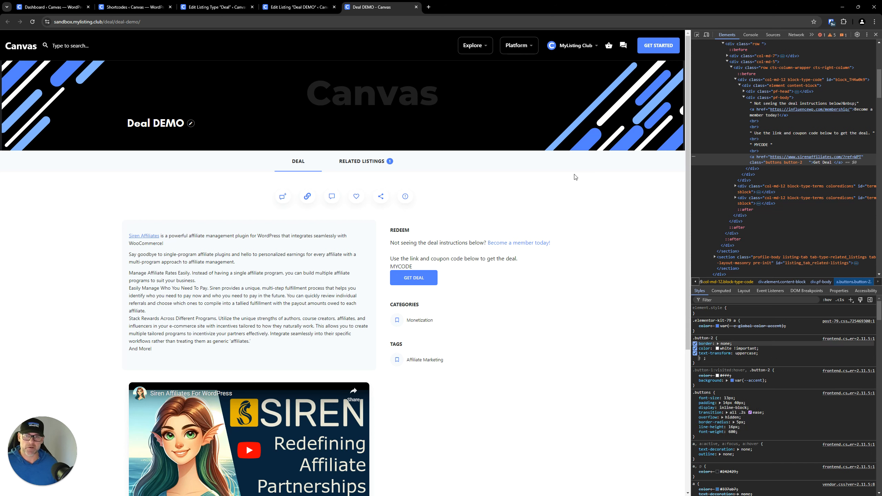
# In the Deal listing type's Deal tab, add another <br> between [[discount-code]] and the button shortcode in the Redeem content.
pyautogui.click(214, 7)
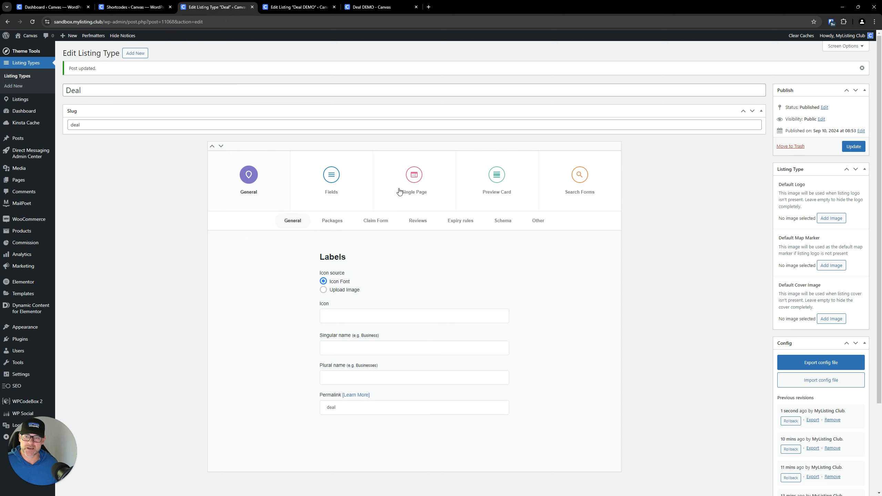
pyautogui.click(413, 178)
pyautogui.click(459, 220)
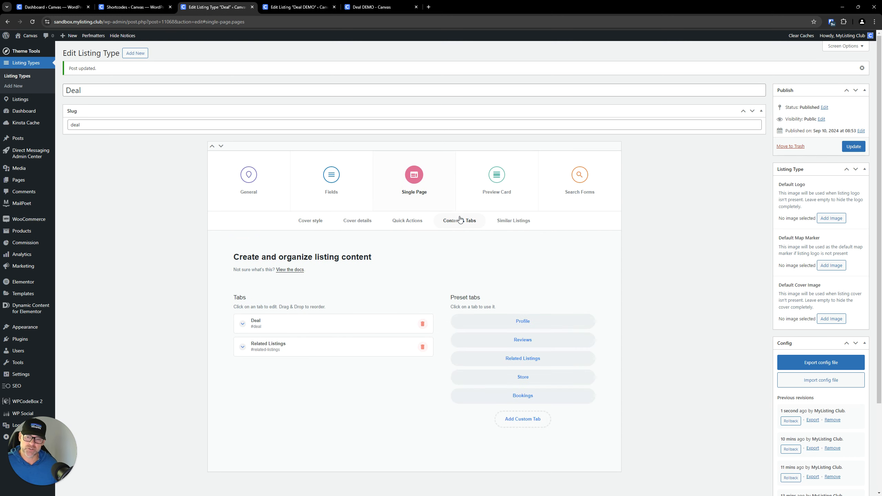
pyautogui.click(296, 324)
pyautogui.click(495, 378)
pyautogui.scroll(-5, 496, 379)
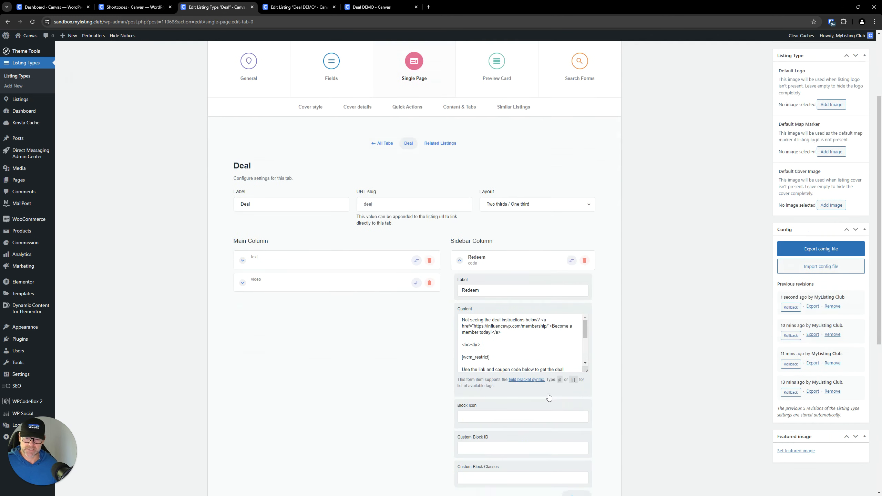
pyautogui.scroll(-2, 483, 282)
pyautogui.click(471, 288)
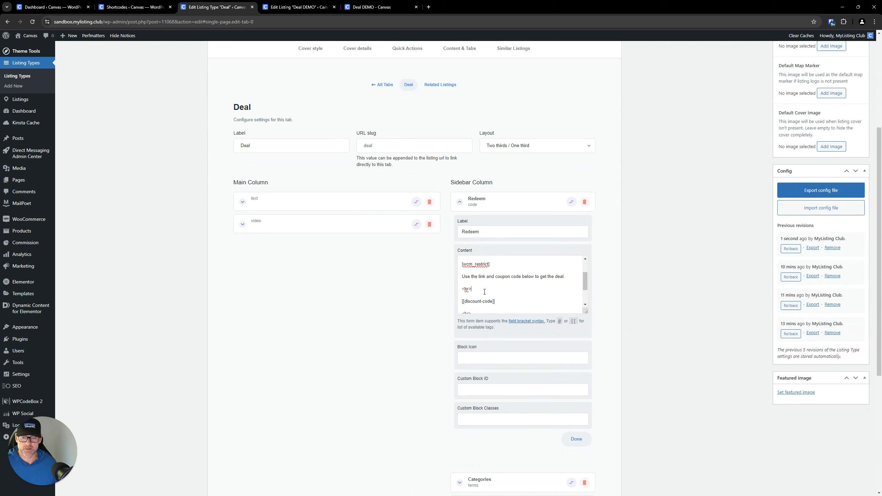
pyautogui.scroll(-2, 504, 279)
pyautogui.click(476, 278)
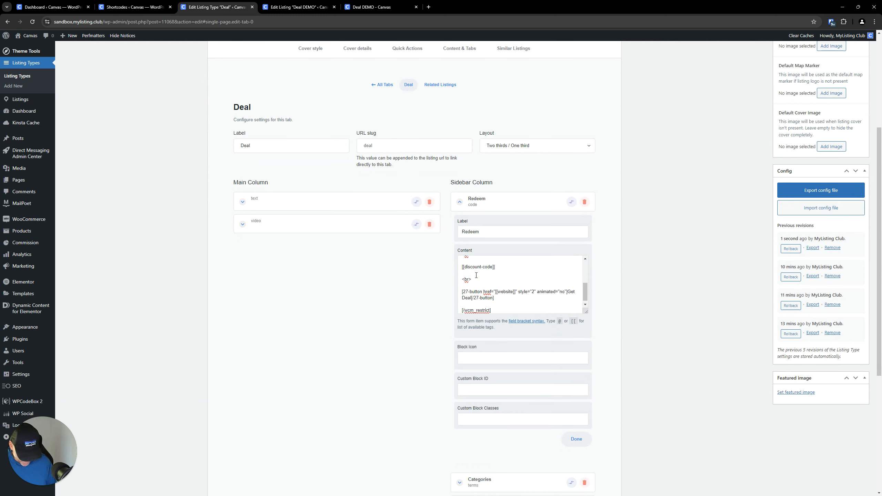
# Update the Deal listing type to save the added line break.
pyautogui.scroll(5, 528, 270)
pyautogui.scroll(5, 671, 243)
pyautogui.click(852, 147)
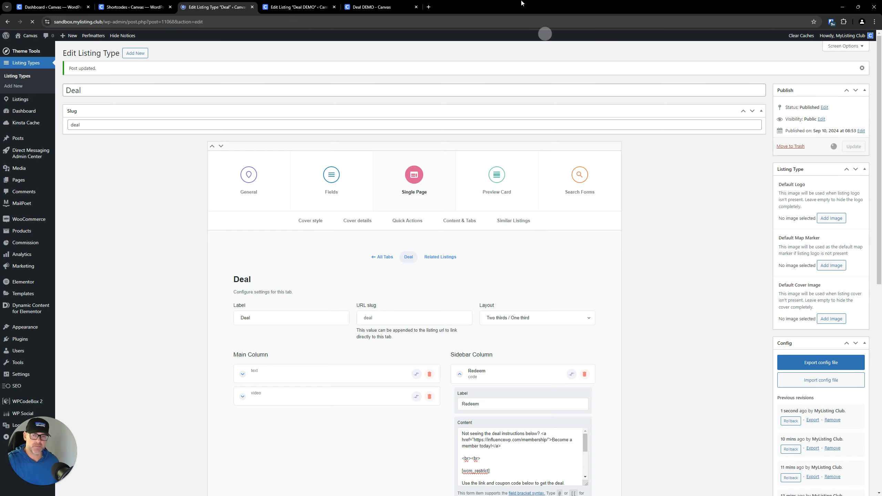
# Reload the Deal DEMO listing page and check the spacing between the coupon code and the Get Deal button.
pyautogui.click(382, 7)
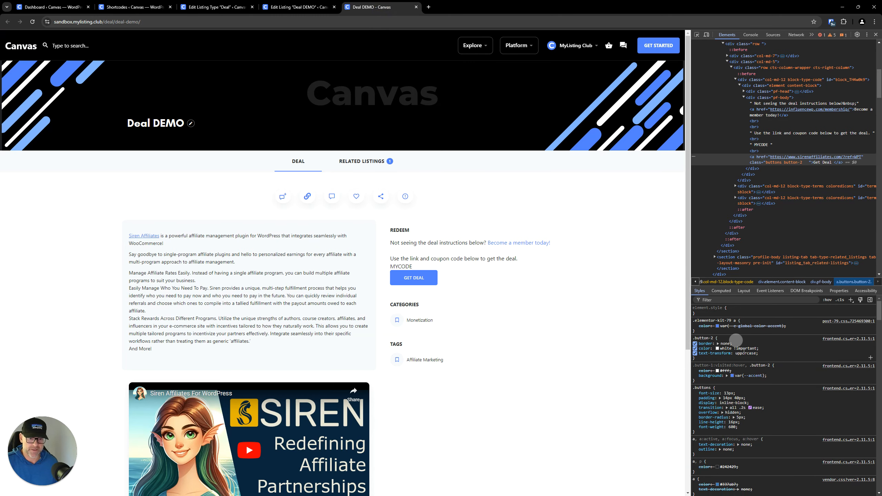
pyautogui.click(35, 22)
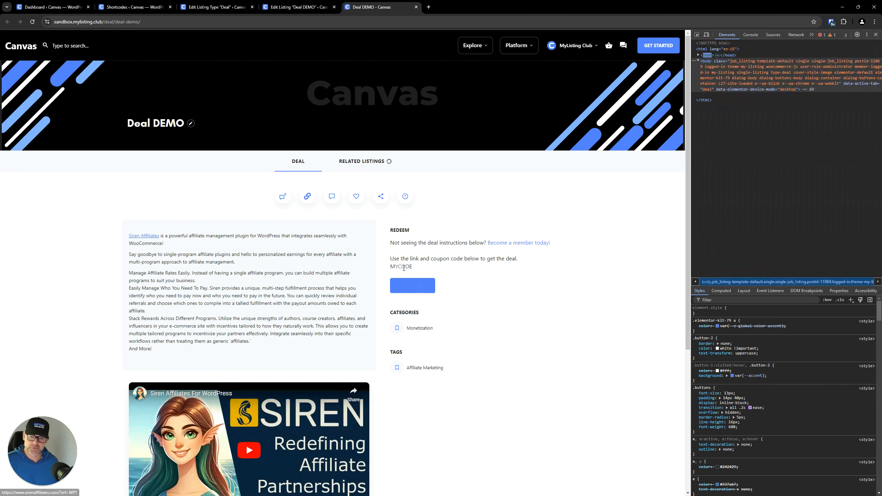
pyautogui.moveTo(404, 282); pyautogui.dragTo(372, 263)
pyautogui.click(429, 286)
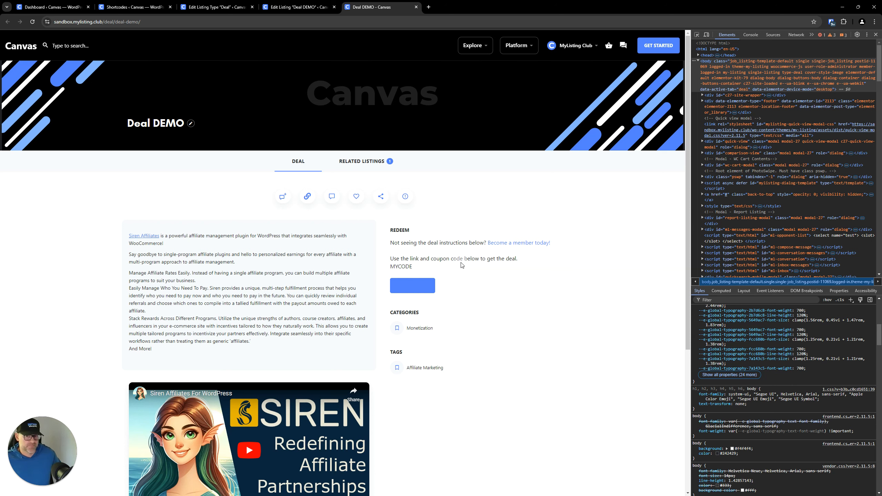
pyautogui.moveTo(412, 267); pyautogui.dragTo(391, 272)
pyautogui.click(419, 258)
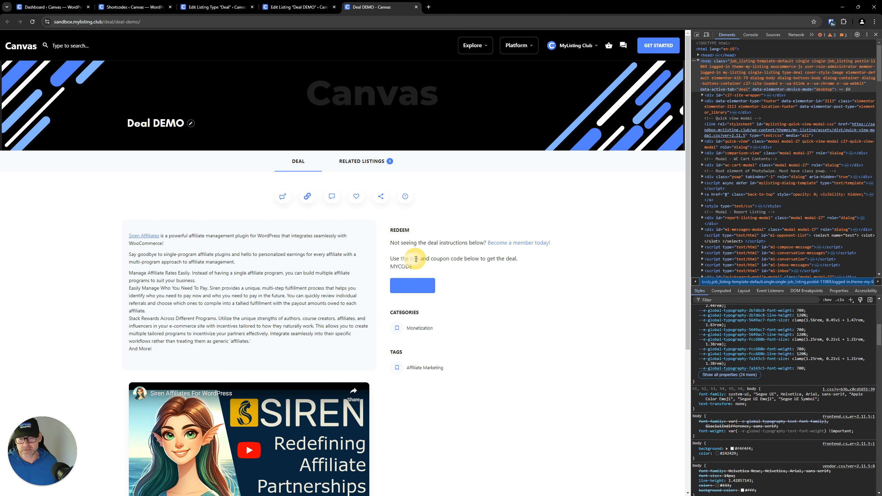
pyautogui.moveTo(413, 266); pyautogui.dragTo(400, 266)
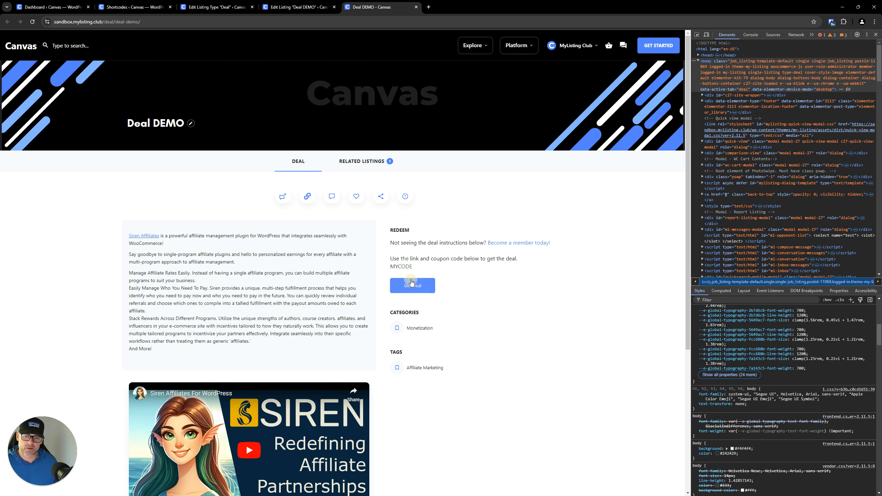
pyautogui.click(416, 259)
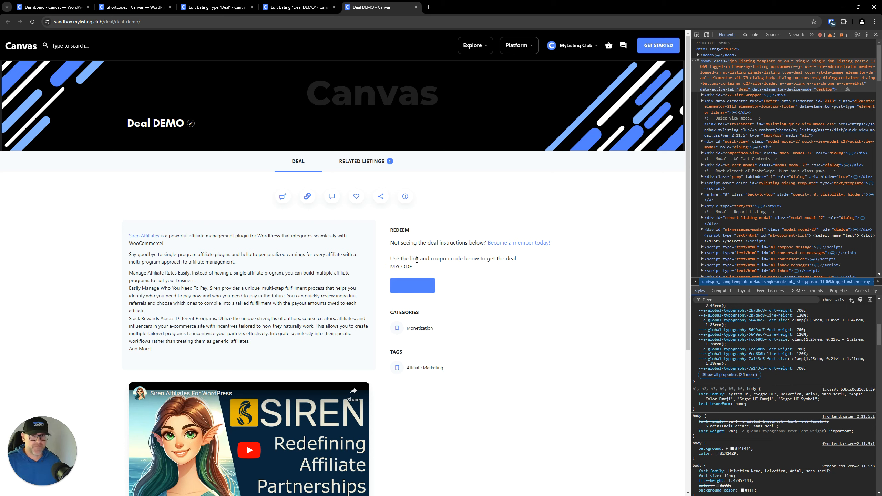
pyautogui.click(521, 266)
# Test the Get Deal button's link, return to the Deal DEMO page and check the coupon code's text selection.
pyautogui.click(421, 286)
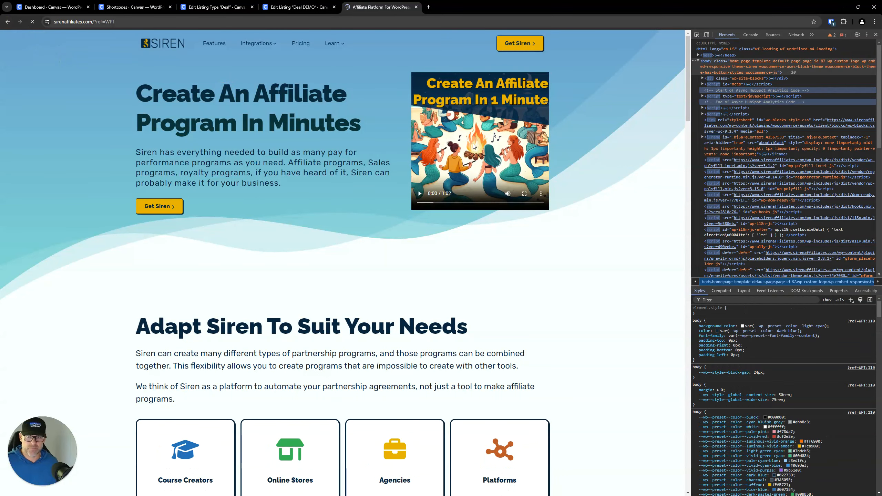
pyautogui.hotkey('alt', 'Left')
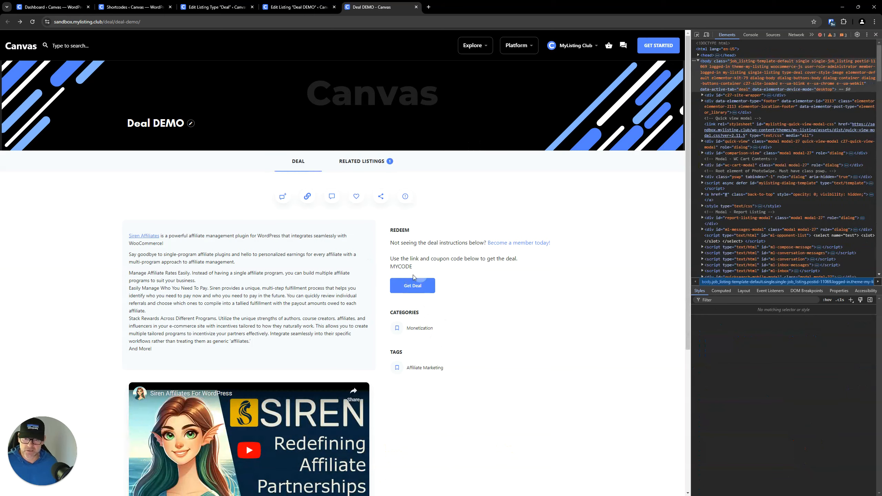
pyautogui.moveTo(412, 266); pyautogui.dragTo(390, 265)
pyautogui.click(459, 296)
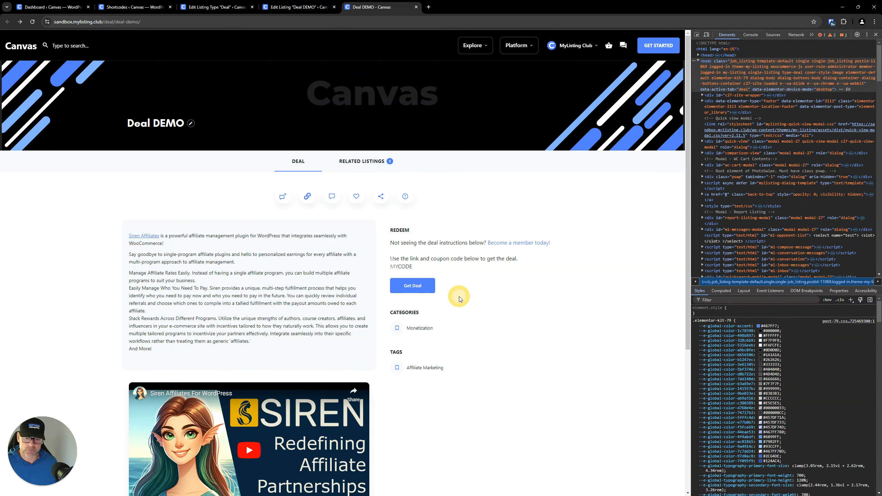
# Close the developer tools on the Deal DEMO page and copy the page's URL.
pyautogui.scroll(-2, 459, 292)
pyautogui.scroll(-2, 460, 297)
pyautogui.scroll(4, 461, 299)
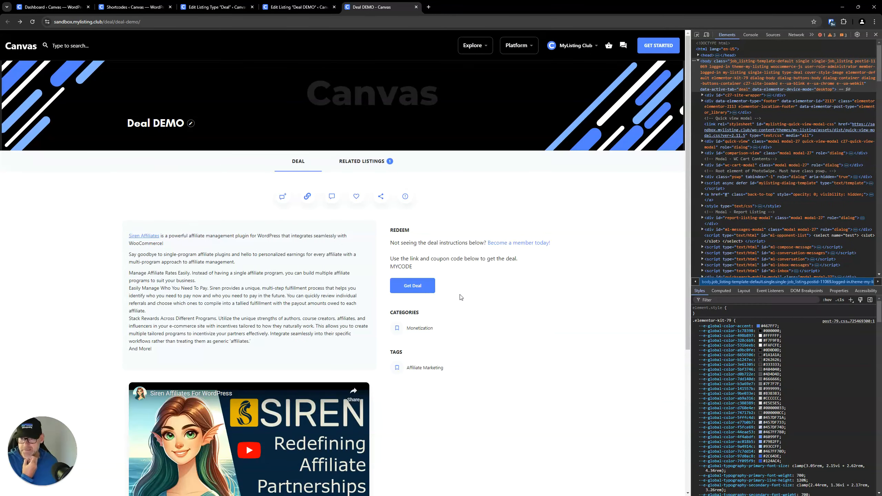
pyautogui.click(875, 34)
pyautogui.click(91, 22)
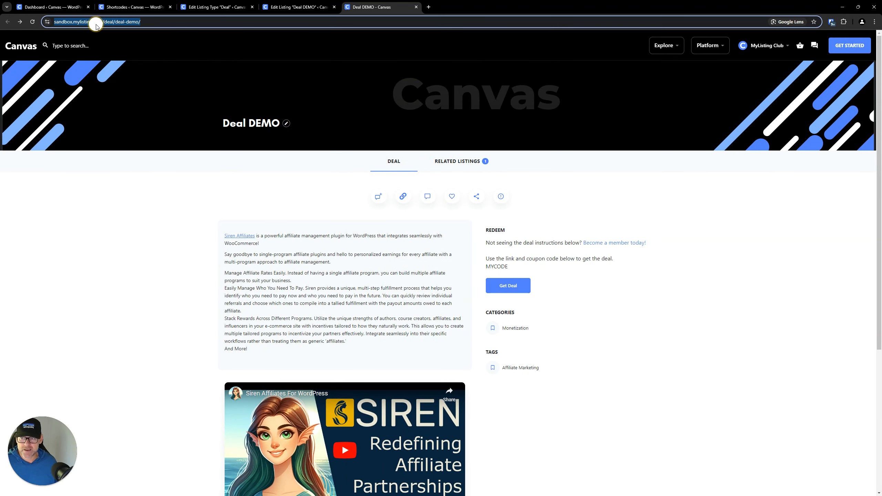
pyautogui.rightClick(96, 23)
pyautogui.click(128, 87)
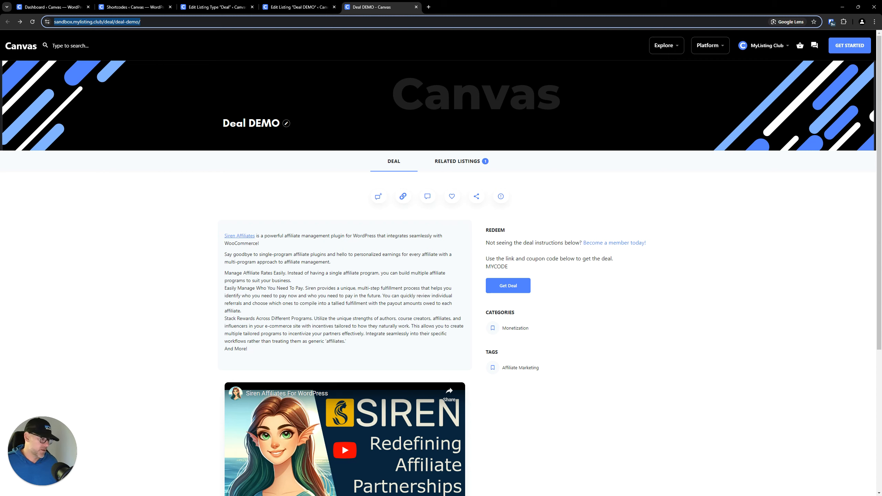
# Open the copied Deal DEMO URL in an incognito window, check the logged-out Redeem block and move the window out of view.
pyautogui.hotkey('alt', 'Tab')
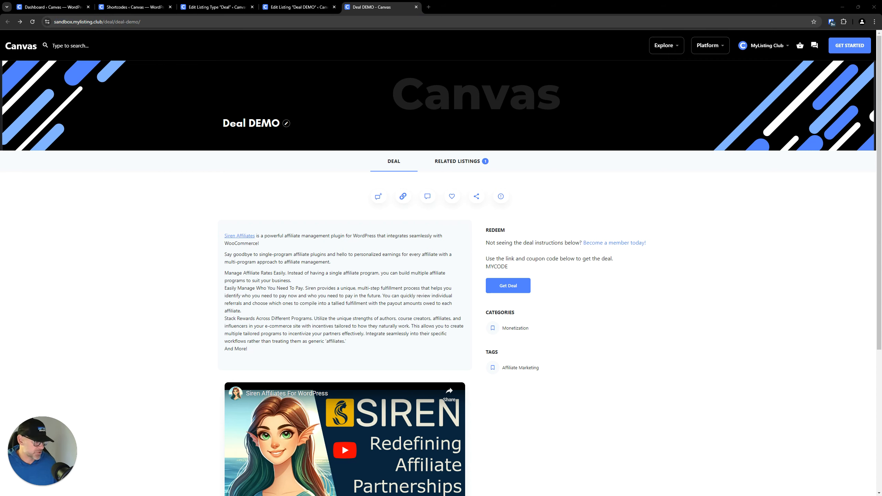
pyautogui.hotkey('ctrl', 'shift', 'n')
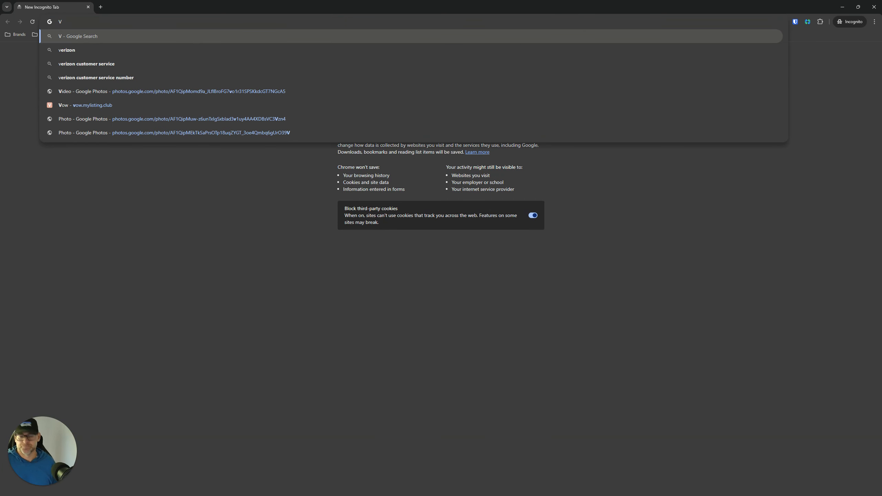
pyautogui.hotkey('ctrl', 'v')
pyautogui.press('Return')
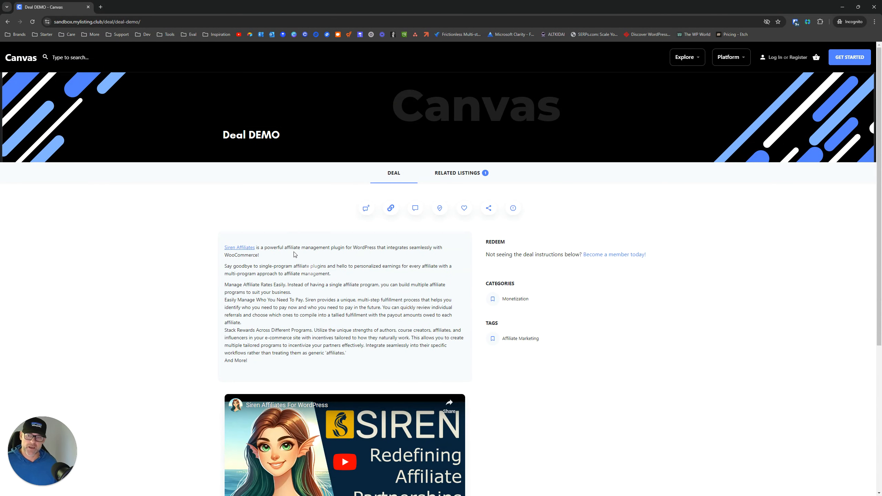
pyautogui.press('ctrl')
pyautogui.press('ctrl')
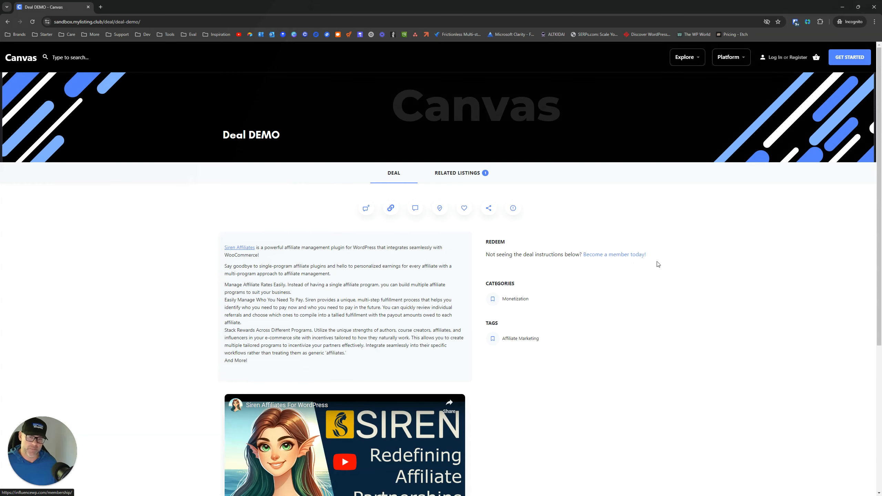
pyautogui.moveTo(295, 8); pyautogui.dragTo(881, 138)
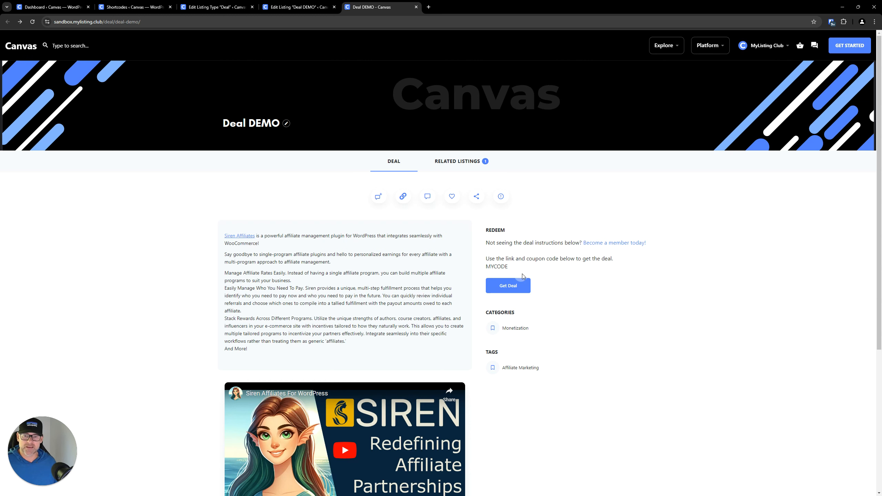
# On the logged-in Deal DEMO page, check the coupon code's text selection and the Get Deal button's link.
pyautogui.click(492, 264)
pyautogui.moveTo(509, 268); pyautogui.dragTo(486, 268)
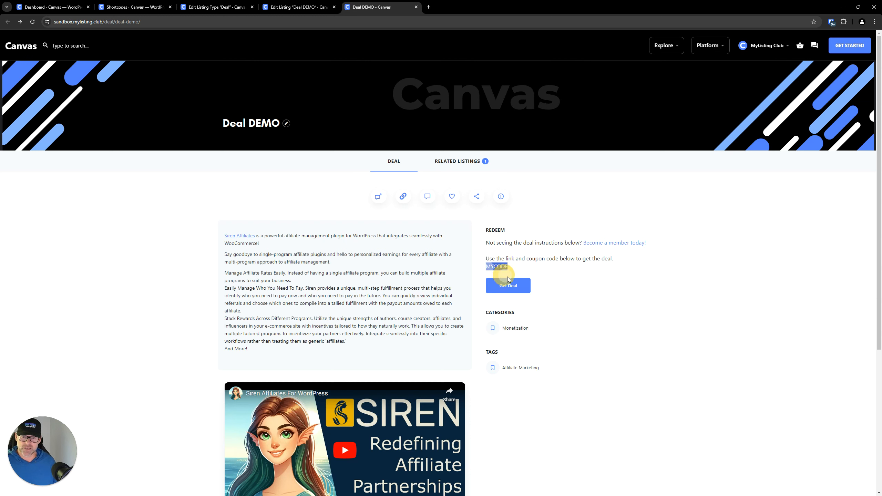
pyautogui.click(555, 282)
pyautogui.click(528, 287)
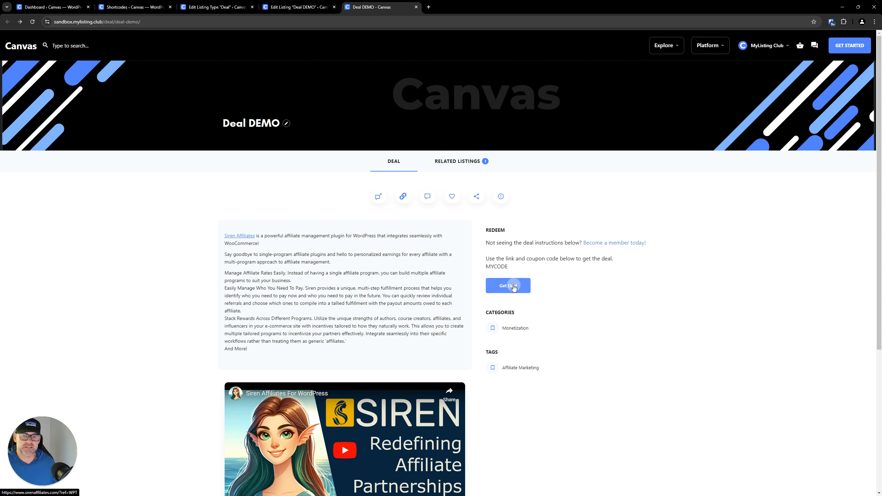
pyautogui.click(515, 293)
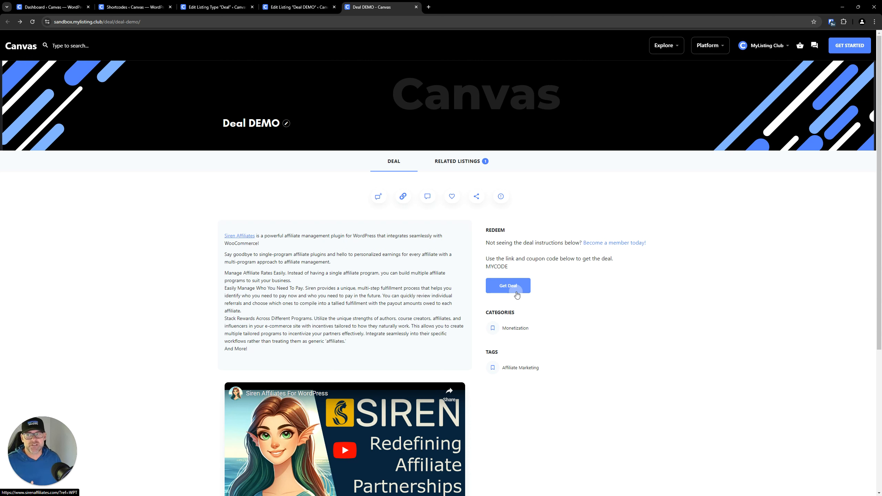
# Open the Deal tab's content settings in the Deal listing type's single page configuration.
pyautogui.click(223, 7)
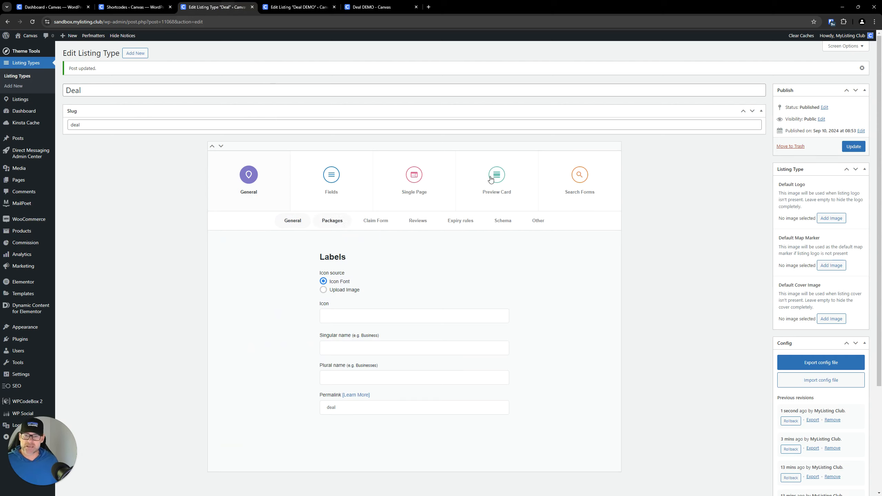
pyautogui.click(435, 182)
pyautogui.click(459, 222)
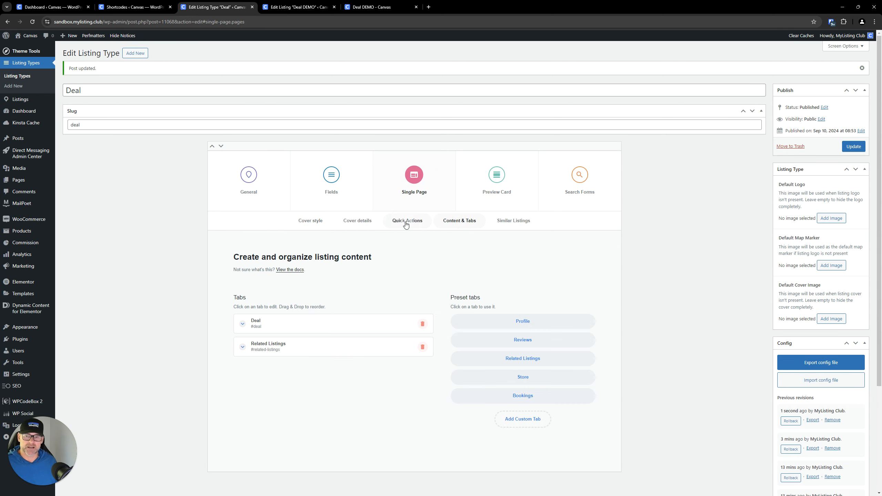
pyautogui.click(338, 322)
pyautogui.scroll(-4, 344, 306)
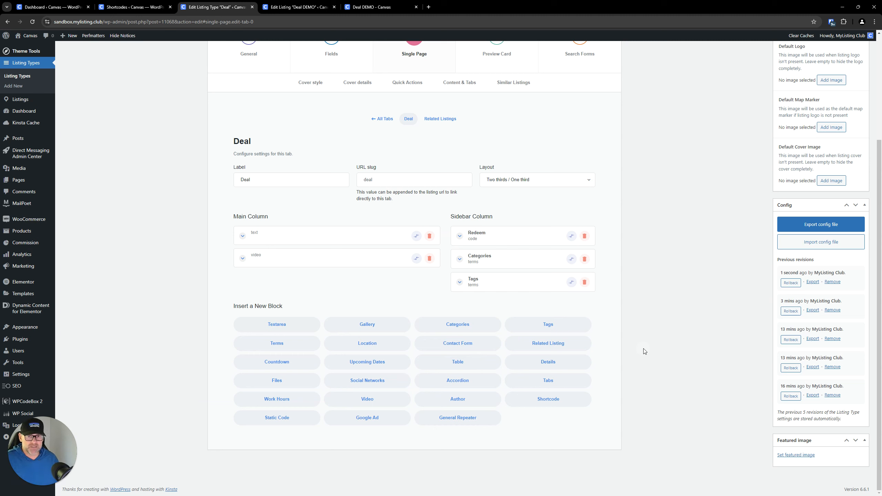
# Add a Shortcode block, move it to the sidebar column below the existing Redeem block and label it Redeem.
pyautogui.click(547, 399)
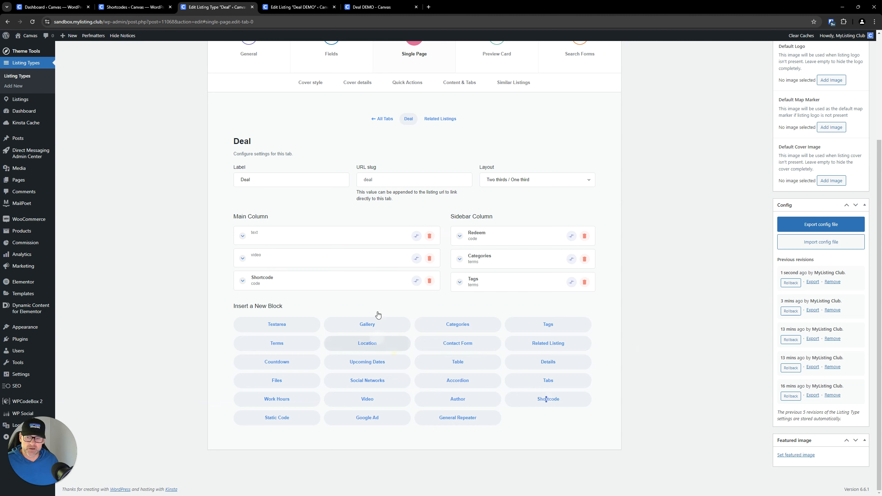
pyautogui.click(417, 281)
pyautogui.moveTo(504, 309); pyautogui.dragTo(504, 260)
pyautogui.click(504, 260)
pyautogui.doubleClick(498, 289)
pyautogui.write('Re')
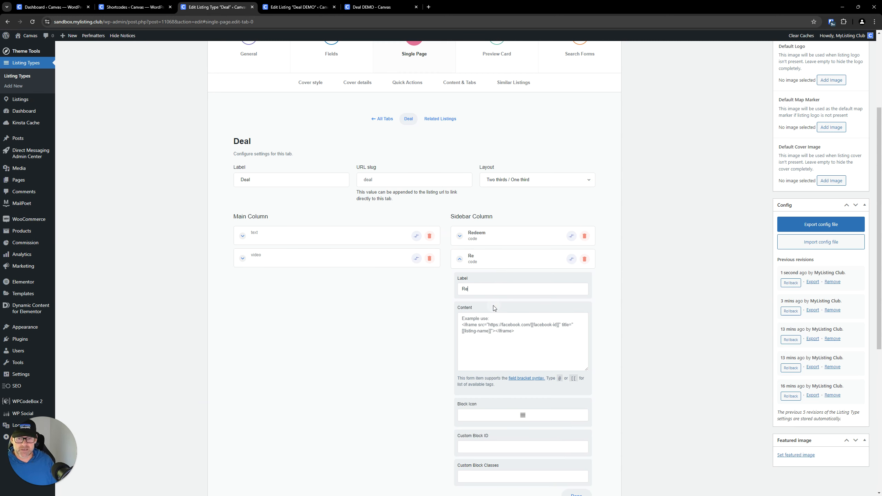
pyautogui.write('deem (No')
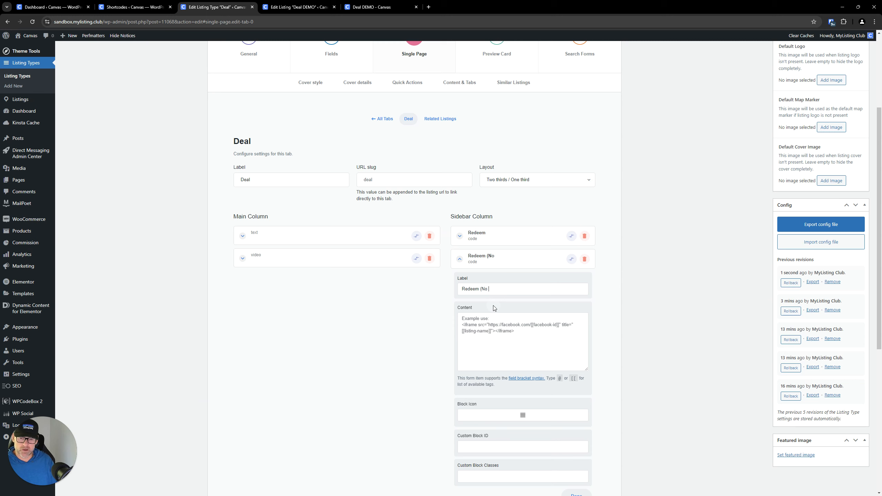
pyautogui.press('BackSpace')
pyautogui.press('BackSpace')
pyautogui.press('BackSpace')
pyautogui.press('BackSpace')
pyautogui.press('BackSpace')
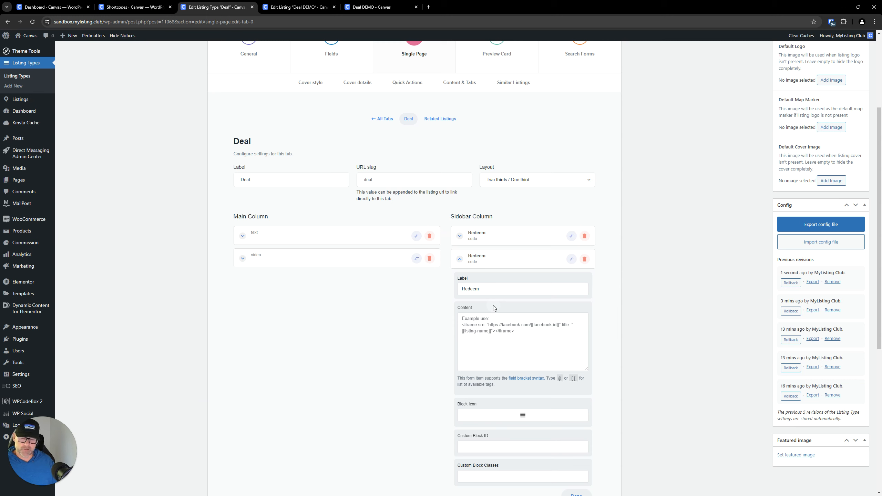
# Collapse the second Redeem block in the sidebar column and delete it.
pyautogui.click(496, 257)
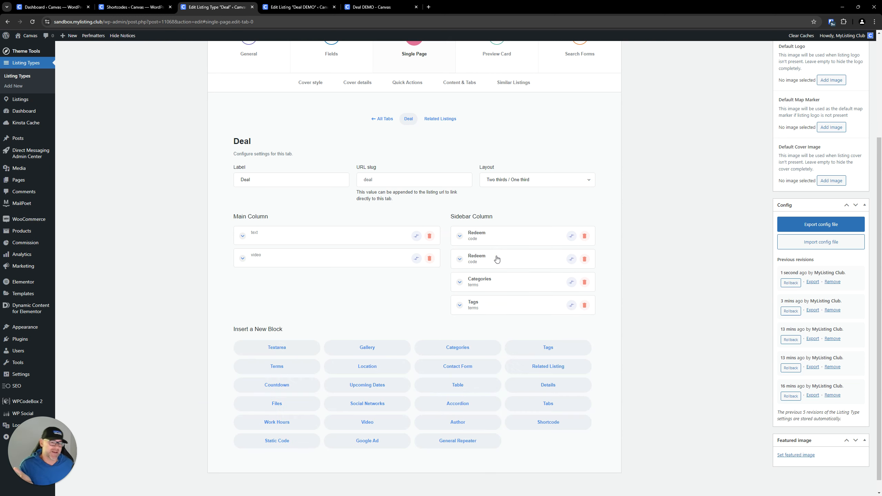
pyautogui.click(500, 261)
pyautogui.click(507, 259)
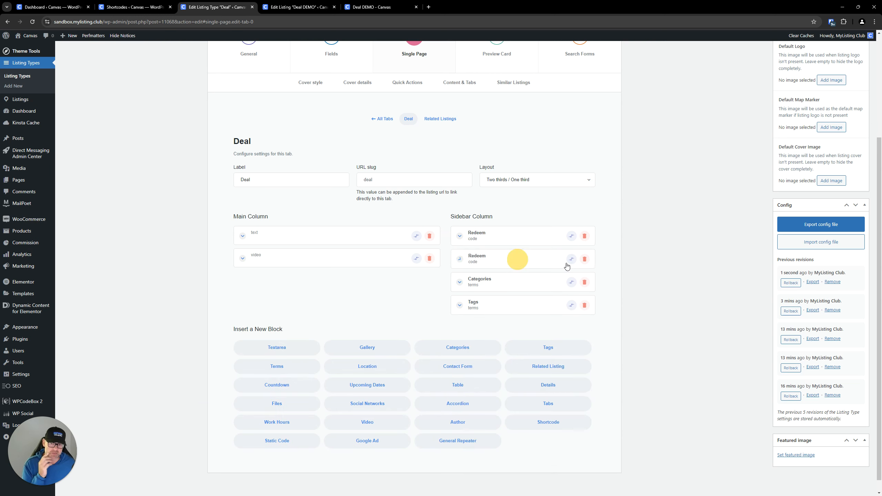
pyautogui.click(584, 260)
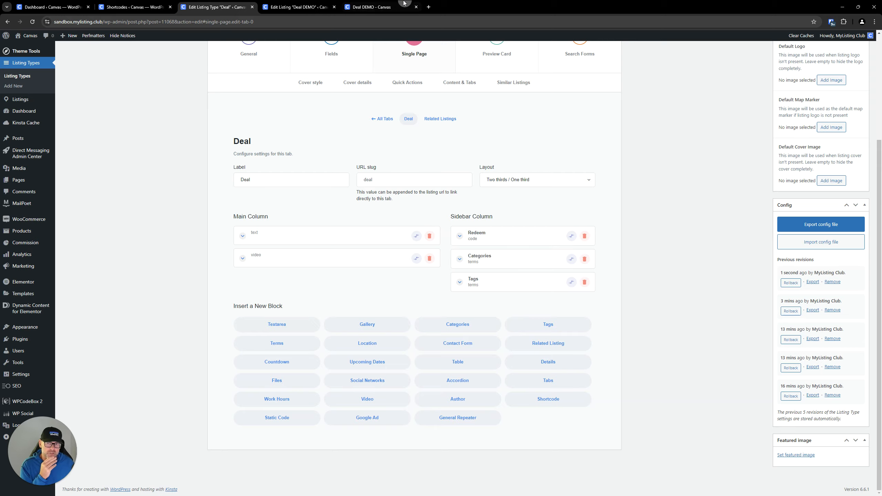
# Clear the Discount Code in the Deal DEMO listing, update the listing and check the Redeem block on its public page.
pyautogui.click(355, 9)
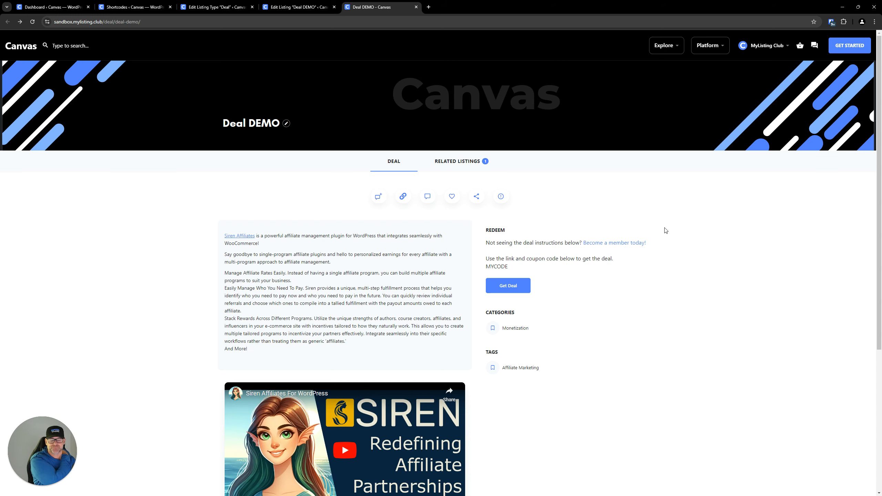
pyautogui.click(520, 290)
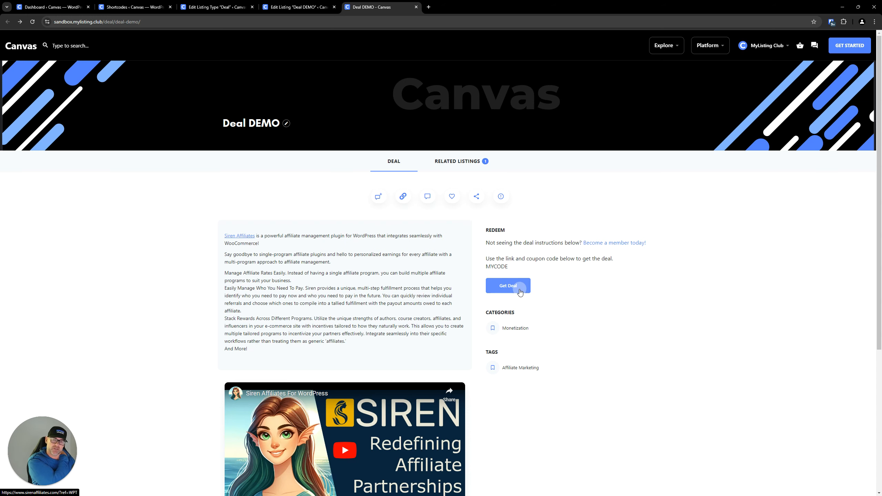
pyautogui.click(298, 7)
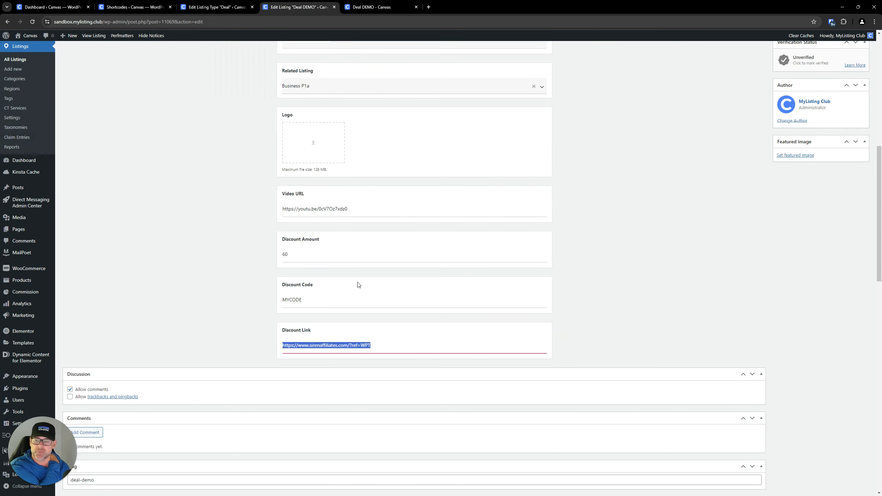
pyautogui.doubleClick(358, 296)
pyautogui.press('BackSpace')
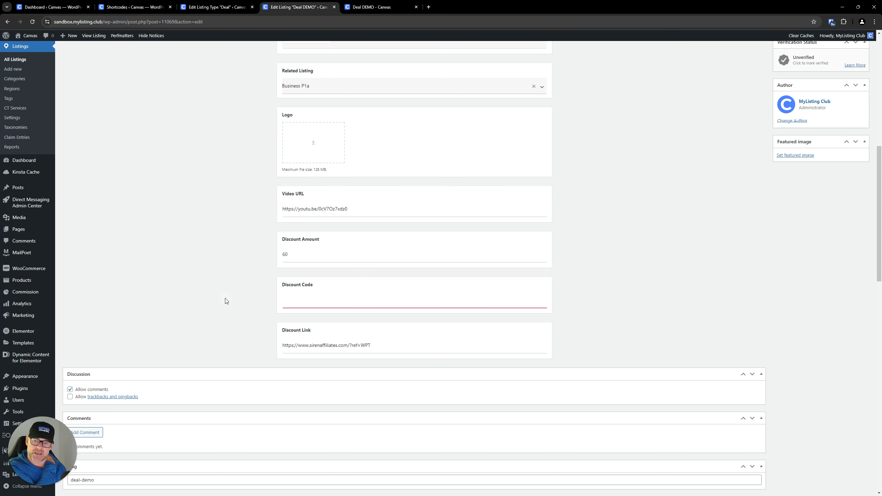
pyautogui.scroll(10, 226, 301)
pyautogui.click(853, 156)
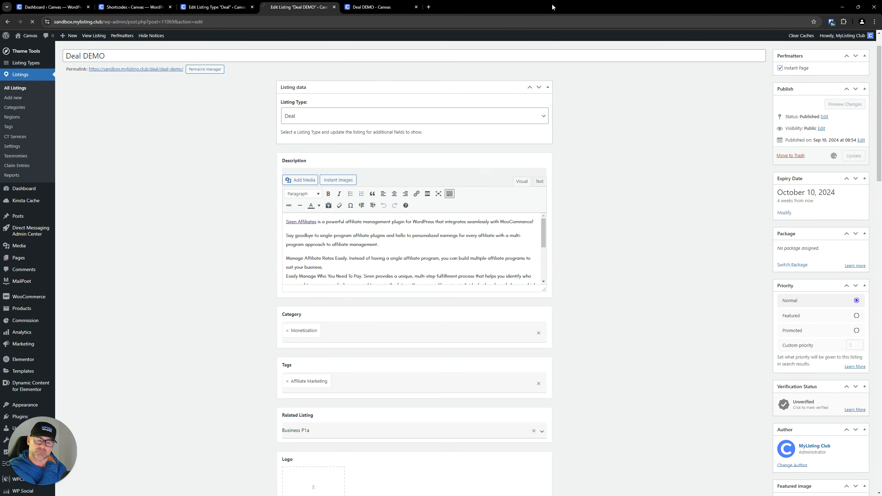
pyautogui.click(371, 7)
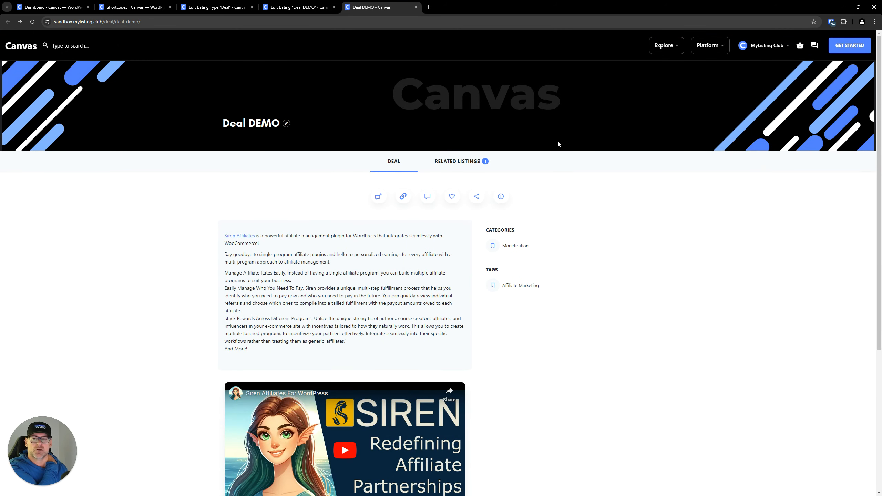
# Expand the Redeem block in the Deal listing type and review its content, including the [wcm_restrict] and [[discount-code]] entries.
pyautogui.click(244, 7)
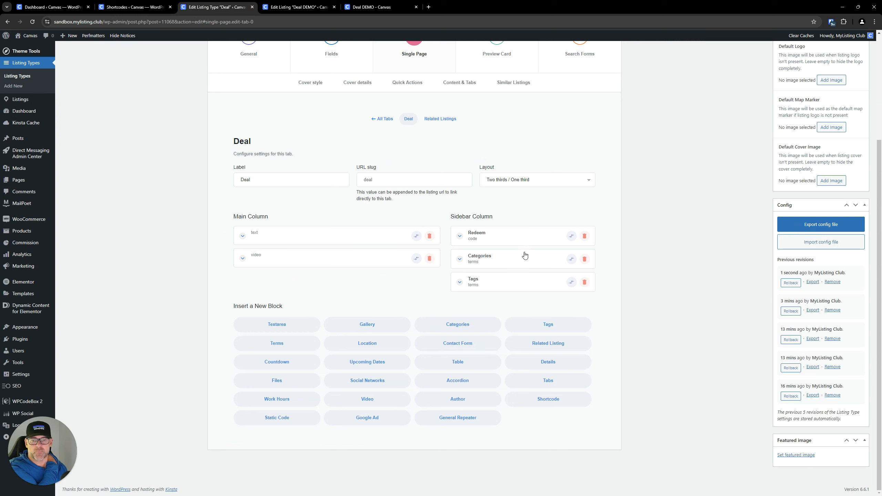
pyautogui.click(517, 240)
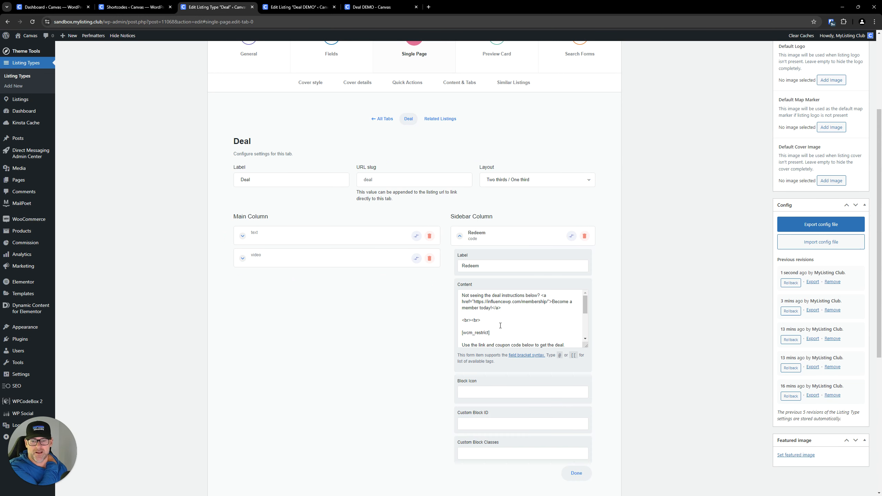
pyautogui.scroll(-2, 499, 325)
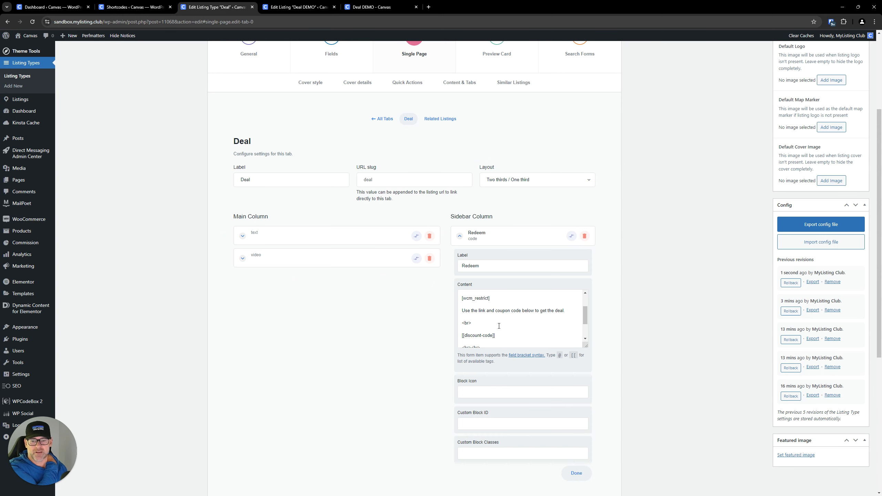
pyautogui.scroll(3, 499, 329)
# Set the Deal DEMO listing's Discount Code to TEST and update the listing.
pyautogui.click(299, 7)
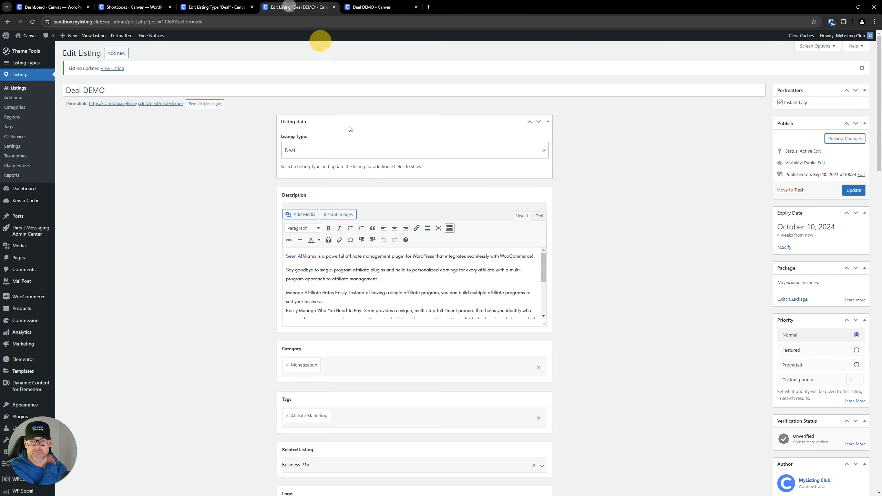
pyautogui.scroll(-6, 285, 292)
pyautogui.scroll(-3, 285, 293)
pyautogui.click(315, 363)
pyautogui.write('TEST')
pyautogui.press('Return')
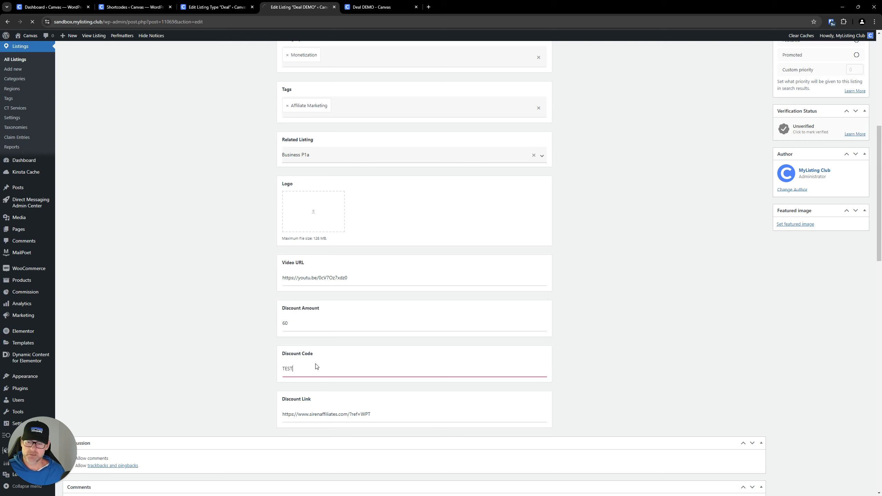
# Reload the Deal DEMO page, check its Redeem block and return to the Deal listing type's Redeem settings.
pyautogui.click(371, 6)
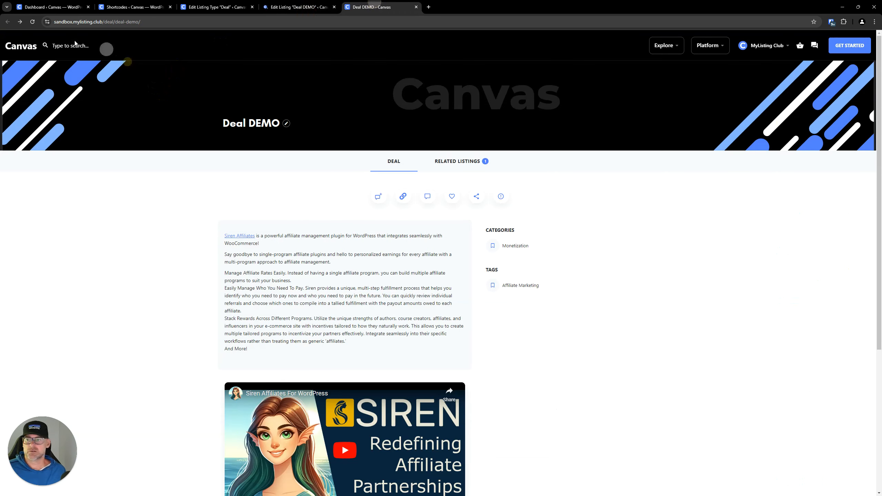
pyautogui.click(35, 24)
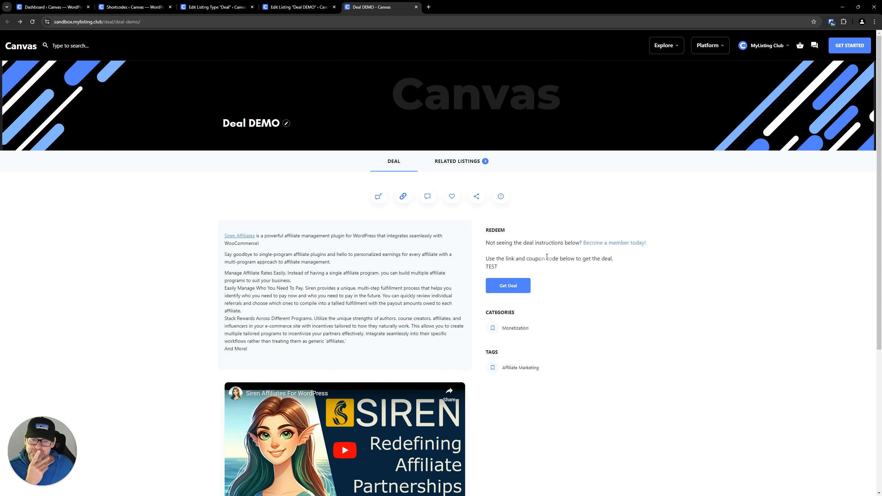
pyautogui.click(218, 4)
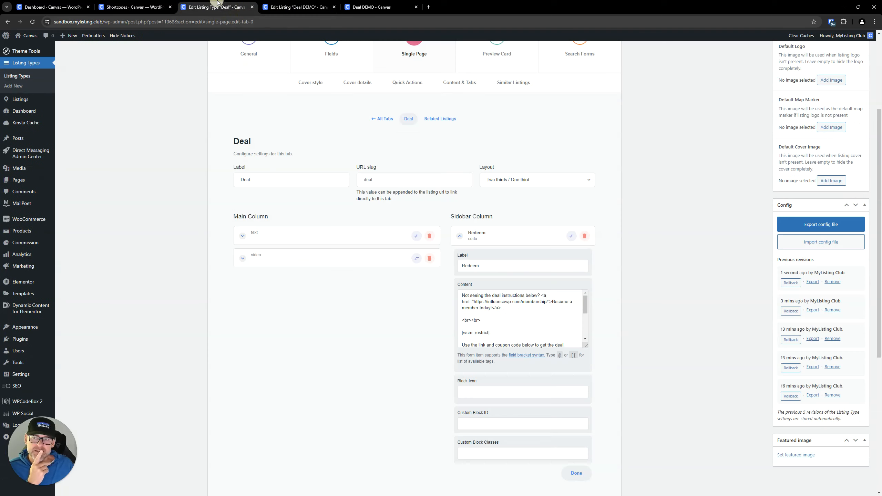
pyautogui.click(156, 5)
pyautogui.click(203, 4)
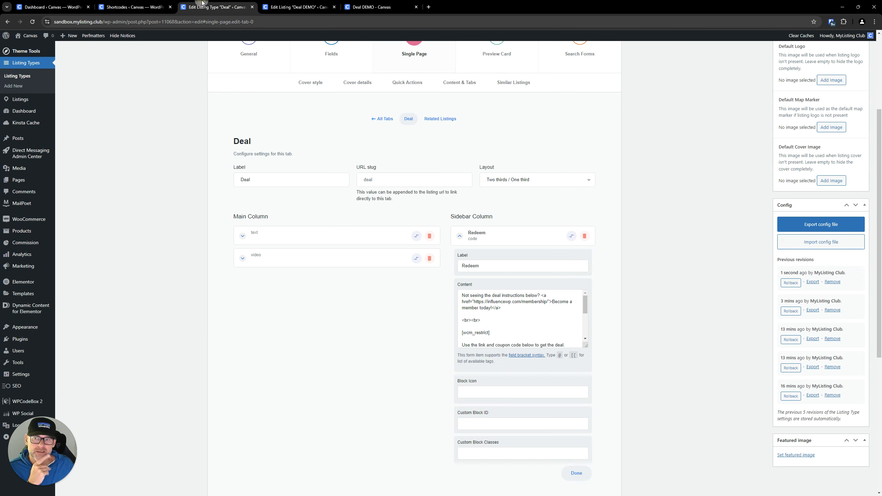
pyautogui.click(274, 6)
pyautogui.click(225, 5)
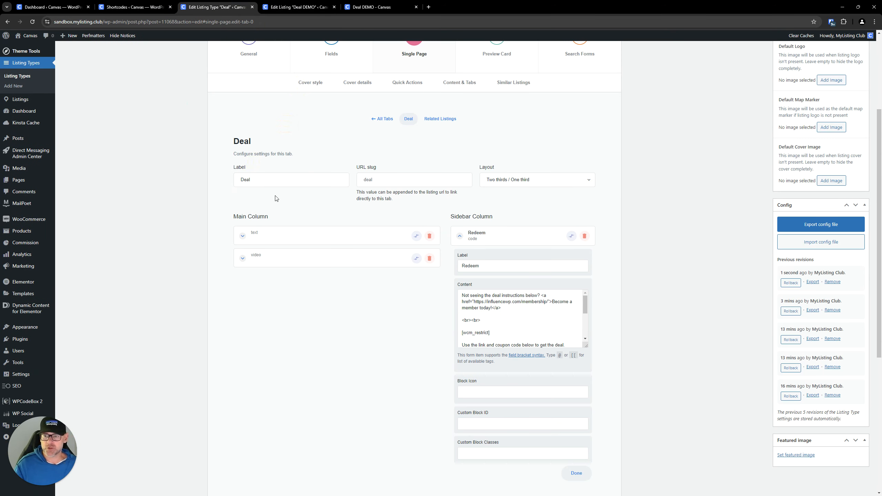
# Set the Deal DEMO listing's Discount Code to "No Code Required", update the listing and check the Redeem block on its public page.
pyautogui.click(306, 6)
pyautogui.scroll(-5, 373, 190)
pyautogui.scroll(-8, 373, 191)
pyautogui.doubleClick(304, 97)
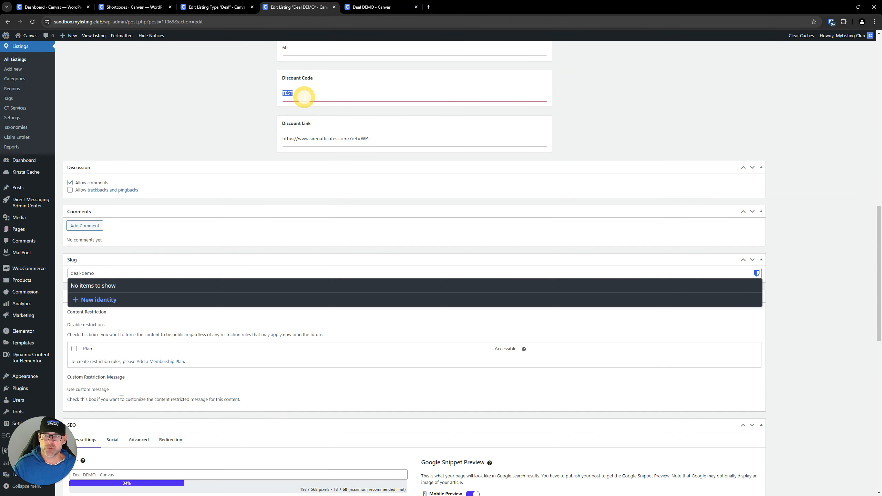
pyautogui.click(299, 96)
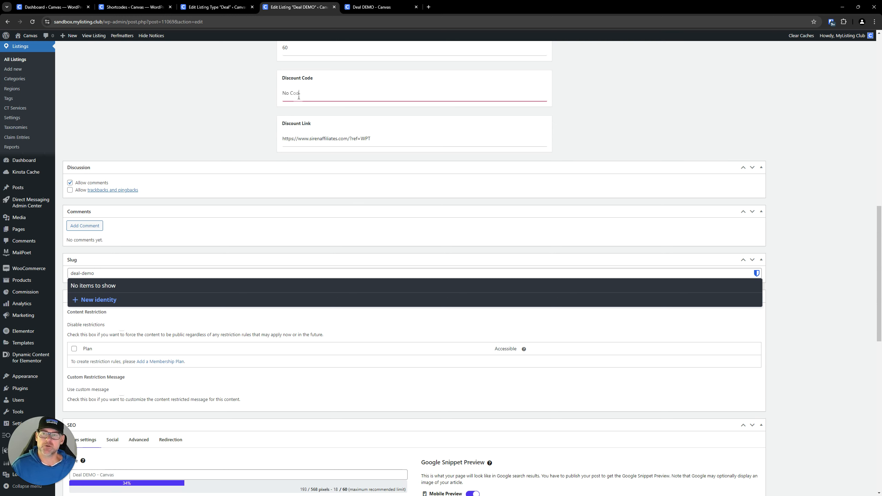
pyautogui.write('No Code Required')
pyautogui.press('Return')
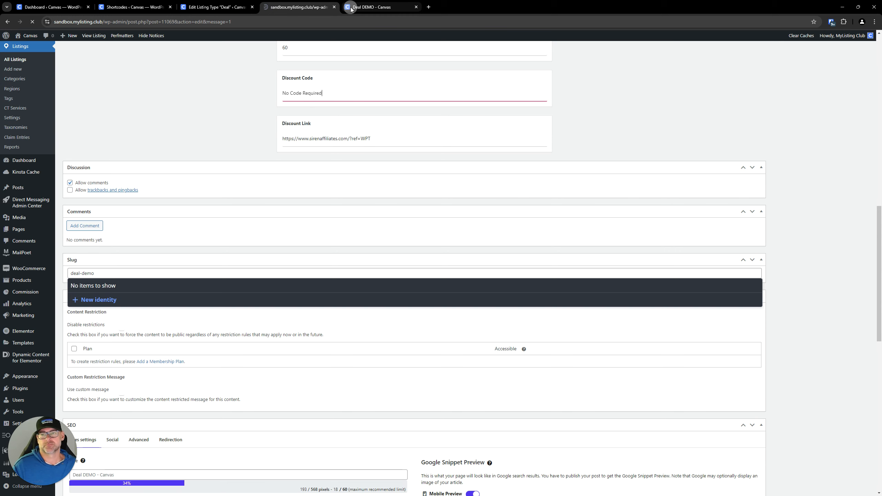
pyautogui.click(372, 7)
pyautogui.click(34, 22)
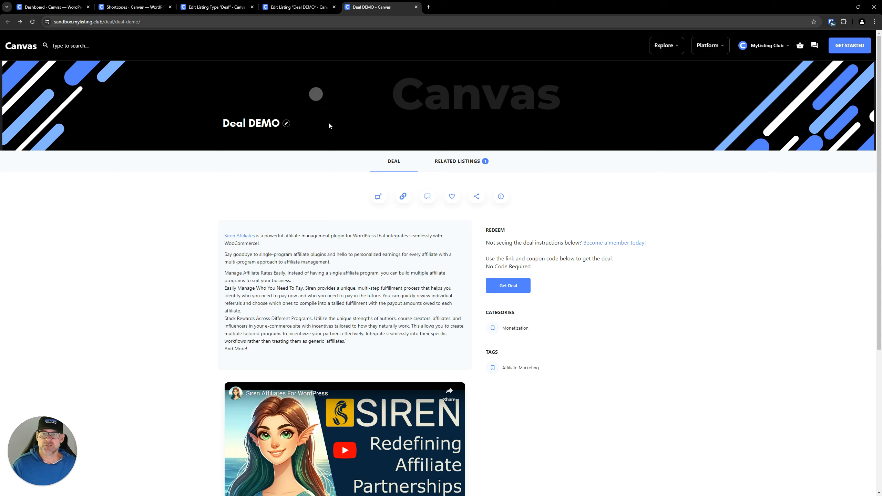
# Set the Deal DEMO listing's Discount Code to N/A, update the listing and check the Redeem block on its reloaded public page.
pyautogui.click(238, 7)
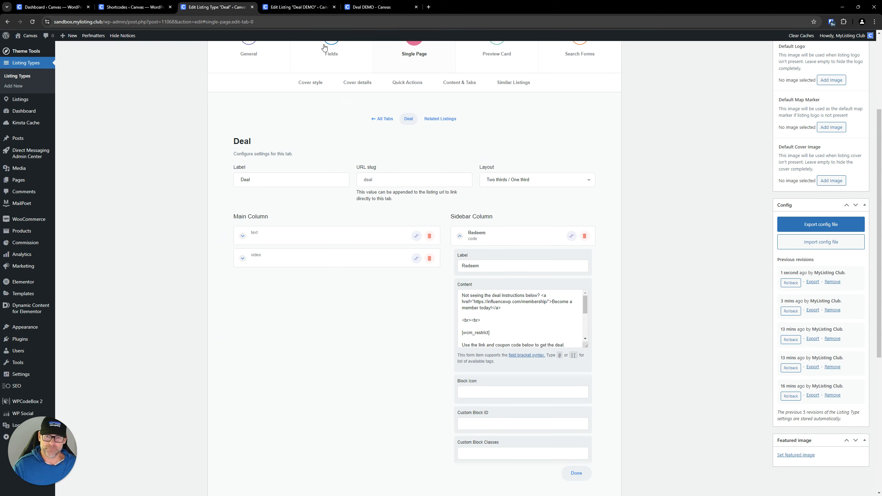
pyautogui.click(298, 7)
pyautogui.scroll(-10, 409, 295)
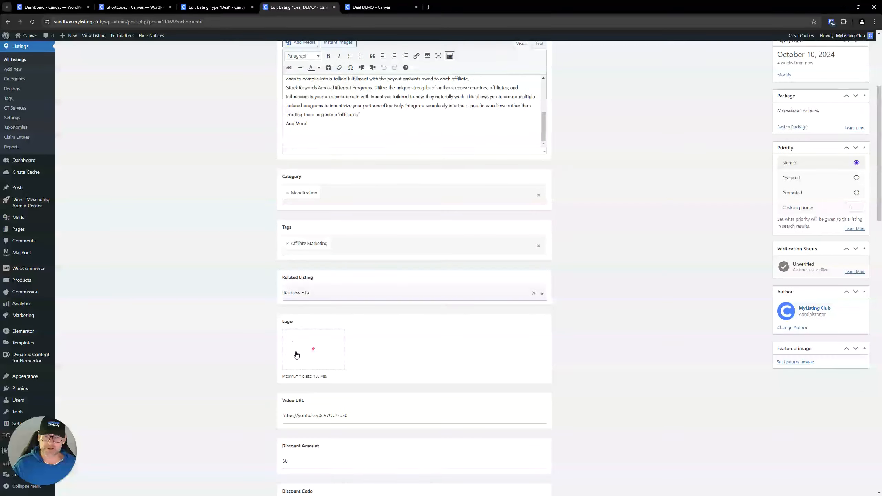
pyautogui.scroll(-1, 268, 336)
pyautogui.click(330, 364)
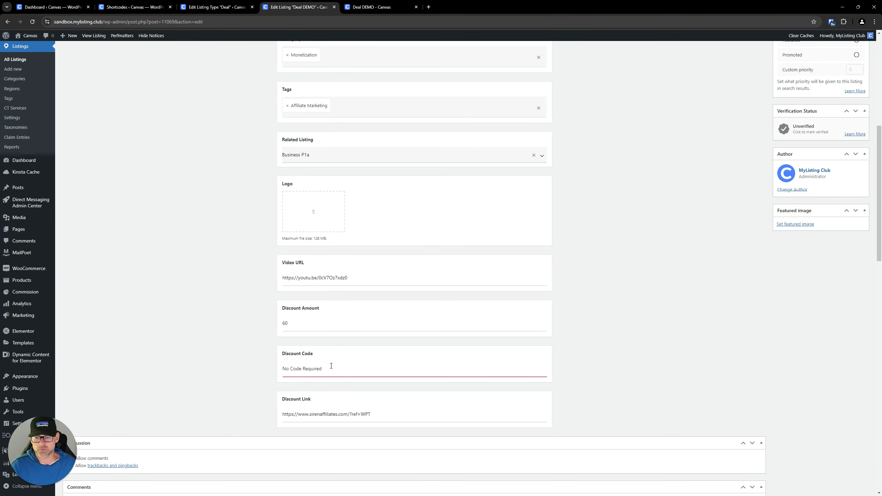
pyautogui.hotkey('ctrl', 'BackSpace')
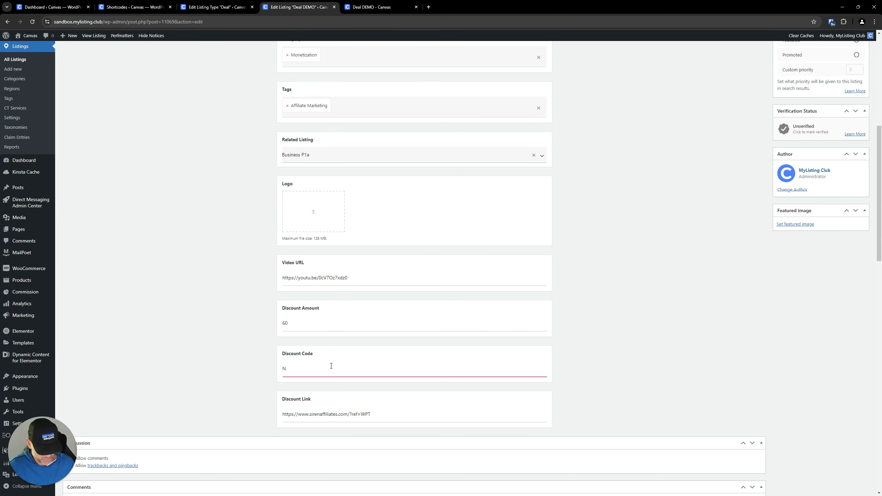
pyautogui.press('Return')
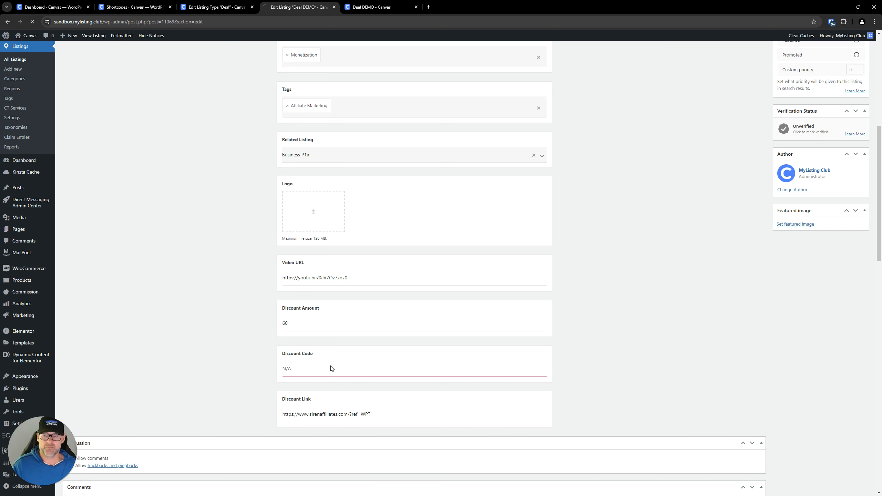
pyautogui.click(371, 7)
pyautogui.click(34, 22)
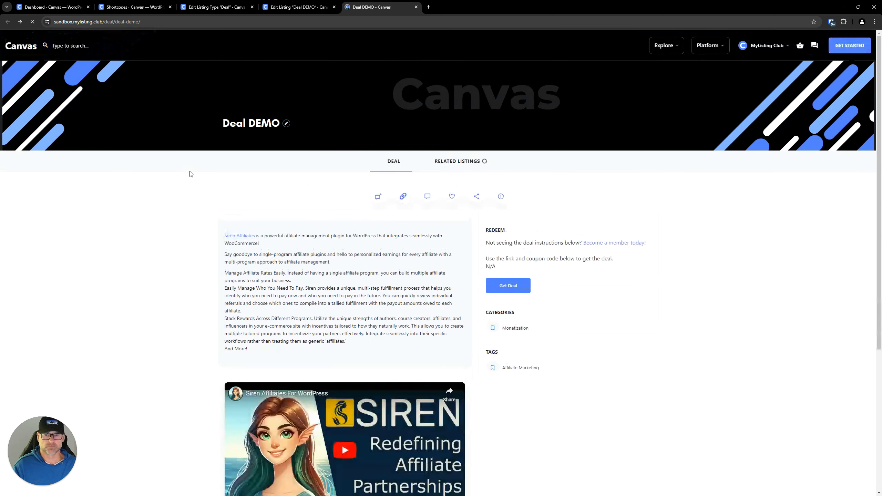
# Set the Deal DEMO listing's Discount Code to &nbsp;, update the listing and check the Redeem block on its public page.
pyautogui.click(312, 3)
pyautogui.click(231, 2)
pyautogui.click(306, 2)
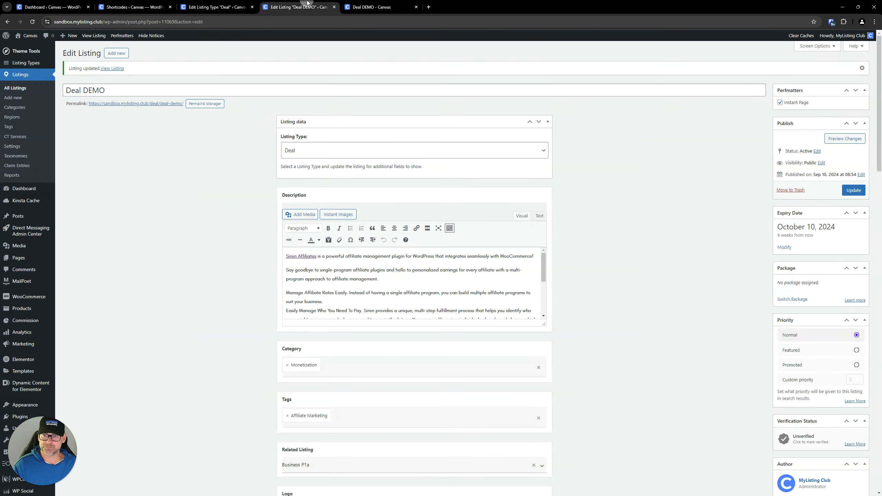
pyautogui.scroll(-10, 342, 227)
pyautogui.tripleClick(314, 201)
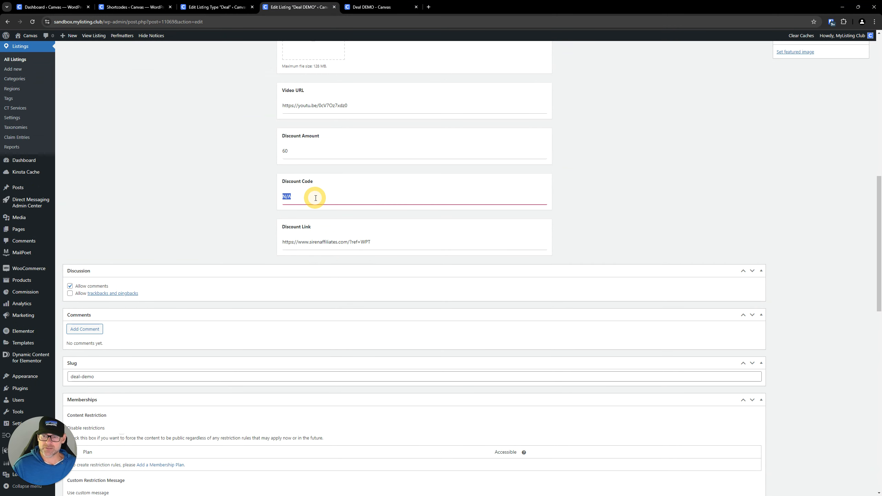
pyautogui.write('&nbsp;')
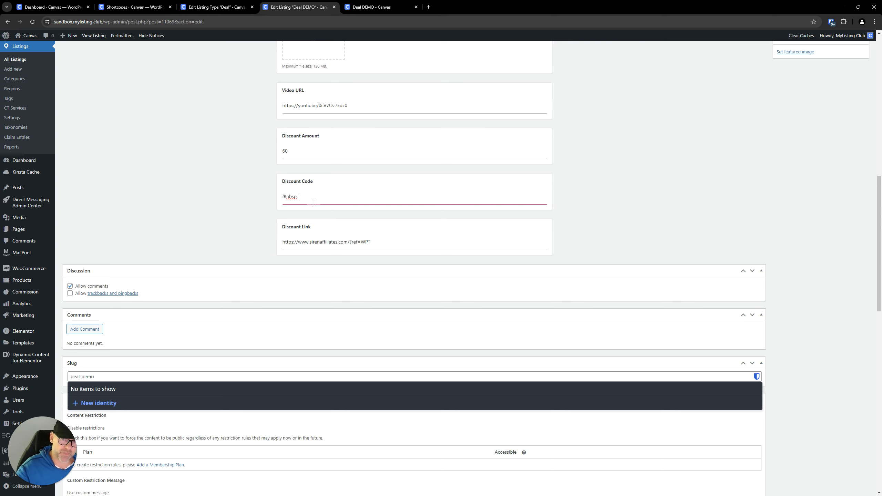
pyautogui.press('Return')
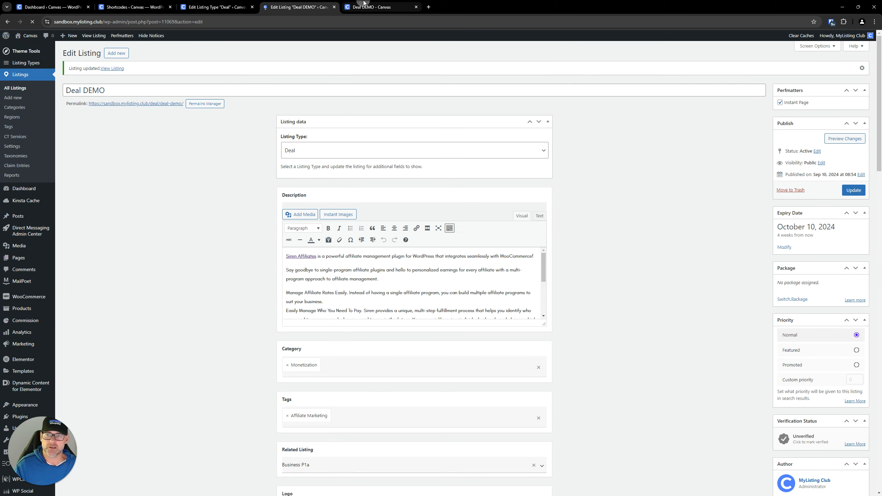
pyautogui.click(363, 4)
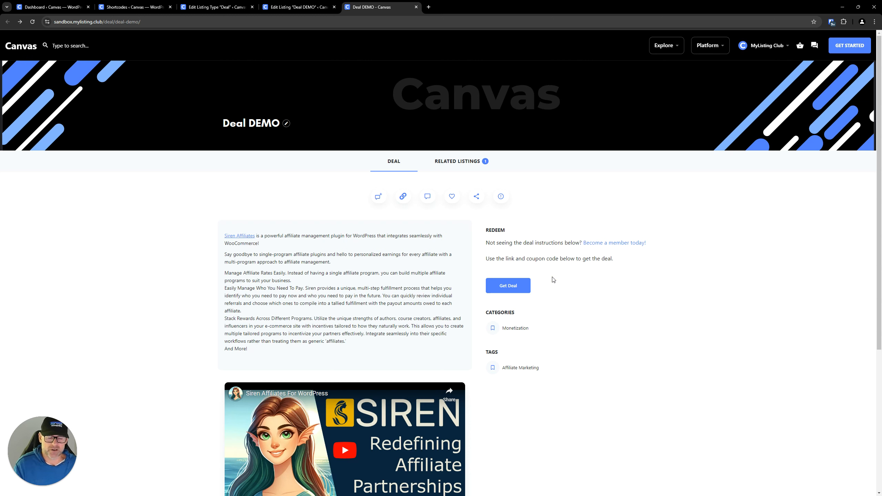
pyautogui.click(641, 283)
pyautogui.click(513, 255)
# Return to the Deal listing type and start editing the "Use the link and coupon code below" line in the Redeem block's content.
pyautogui.click(215, 7)
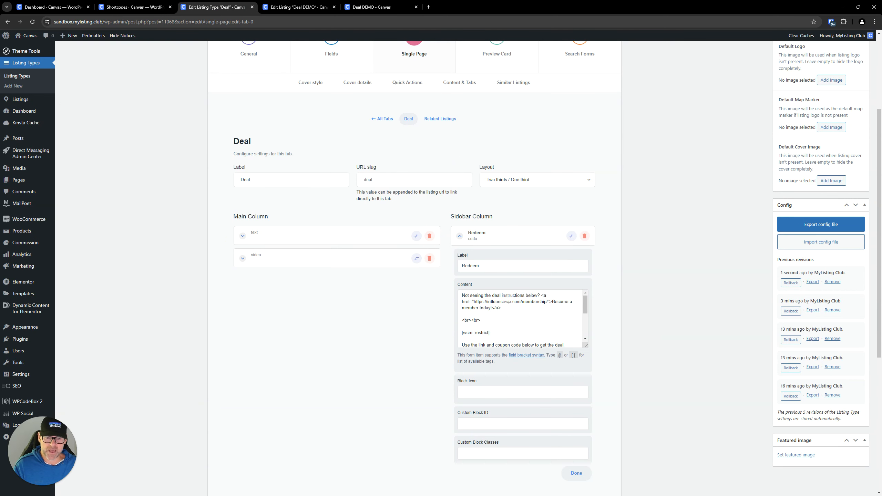
pyautogui.scroll(-2, 509, 299)
pyautogui.click(495, 310)
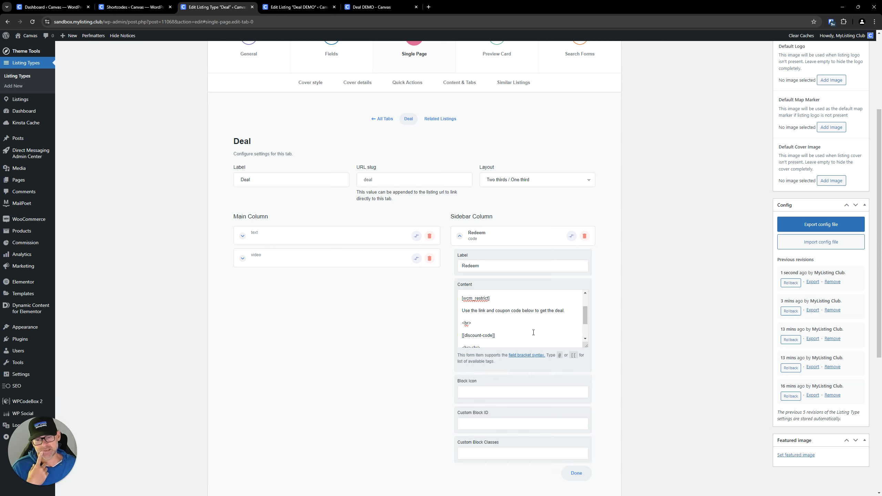
pyautogui.write('any por')
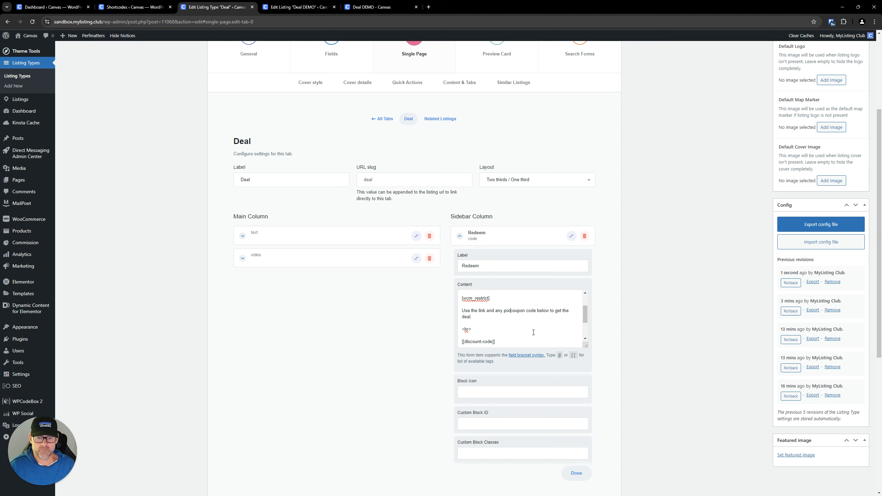
pyautogui.press('BackSpace')
pyautogui.press('BackSpace')
pyautogui.press('BackSpace')
pyautogui.press('BackSpace')
pyautogui.press('BackSpace')
pyautogui.press('BackSpace')
pyautogui.press('BackSpace')
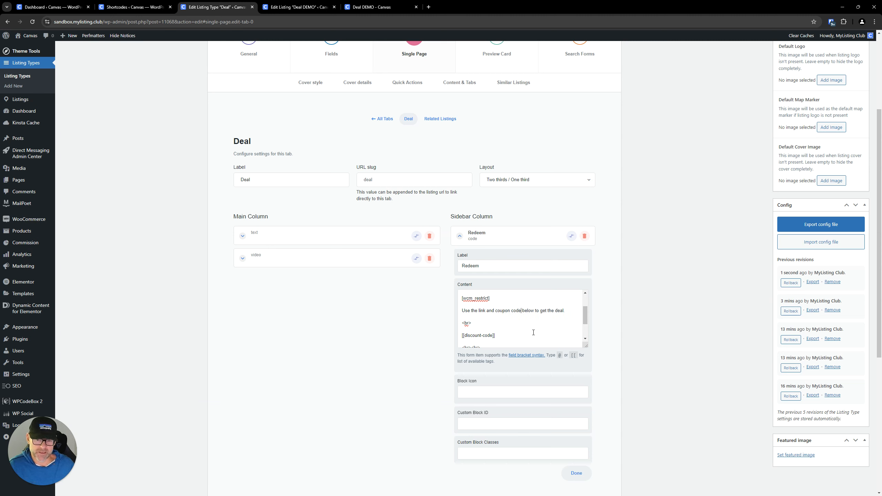
# Insert "(if applicable)" after "coupon code" in the Redeem block's instruction line and update the Deal listing type.
pyautogui.write('(if ap')
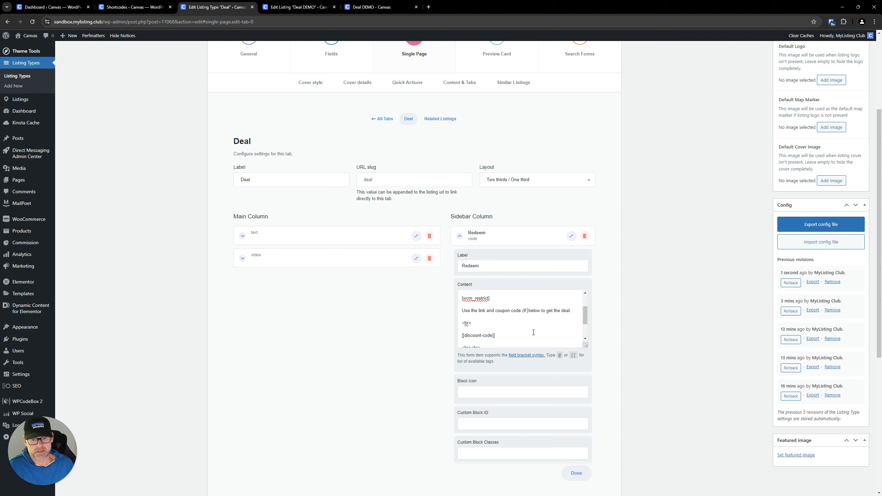
pyautogui.write('plicable')
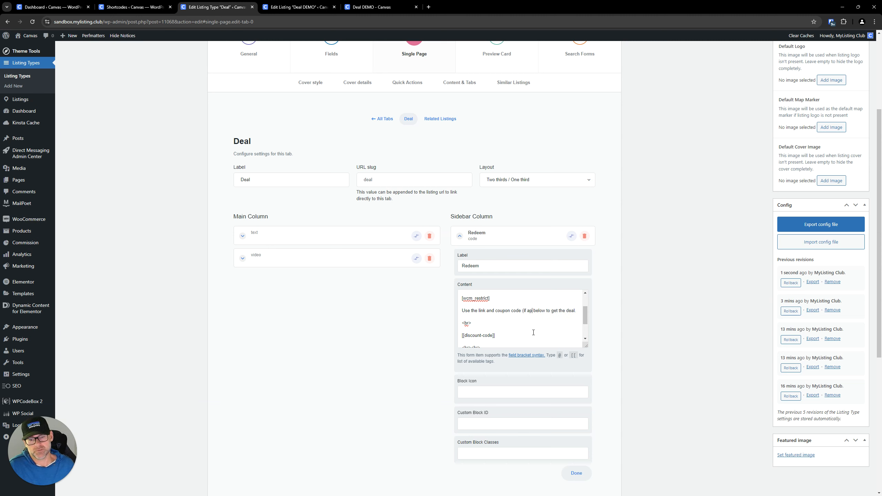
pyautogui.write(')')
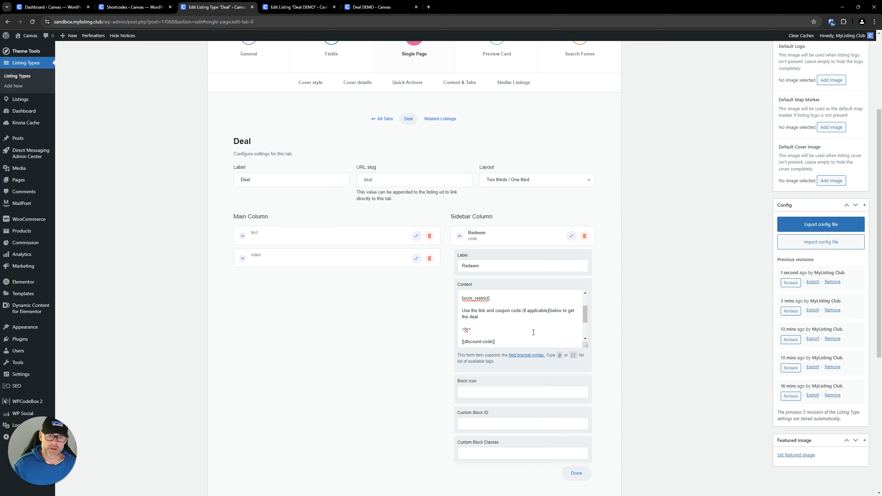
pyautogui.scroll(5, 728, 203)
pyautogui.click(853, 147)
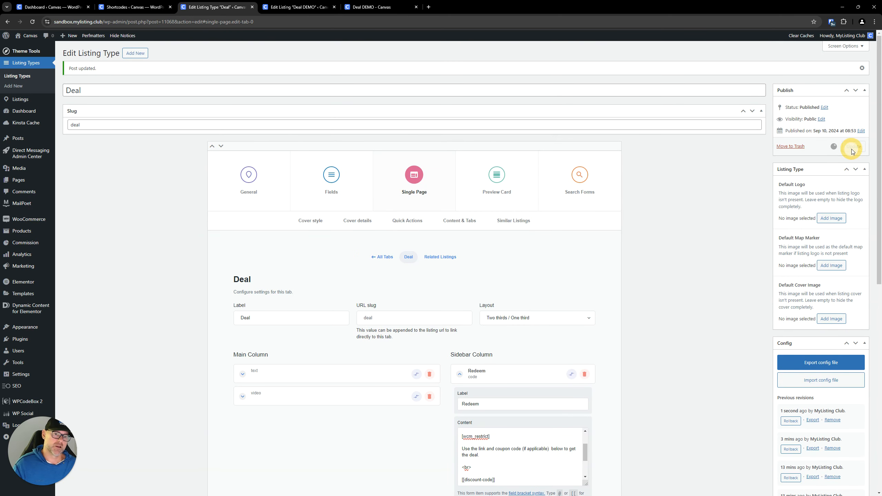
# Reload the public Deal DEMO page and check the wording of the Redeem block's instructions.
pyautogui.click(374, 6)
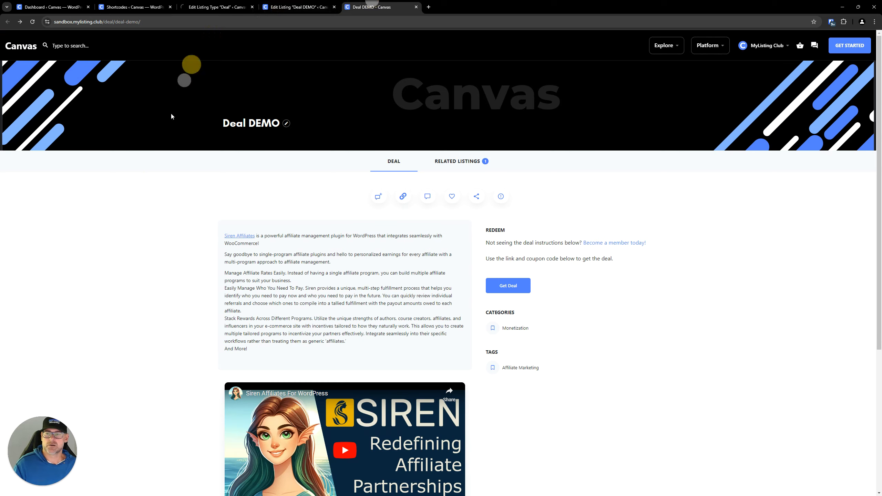
pyautogui.click(32, 22)
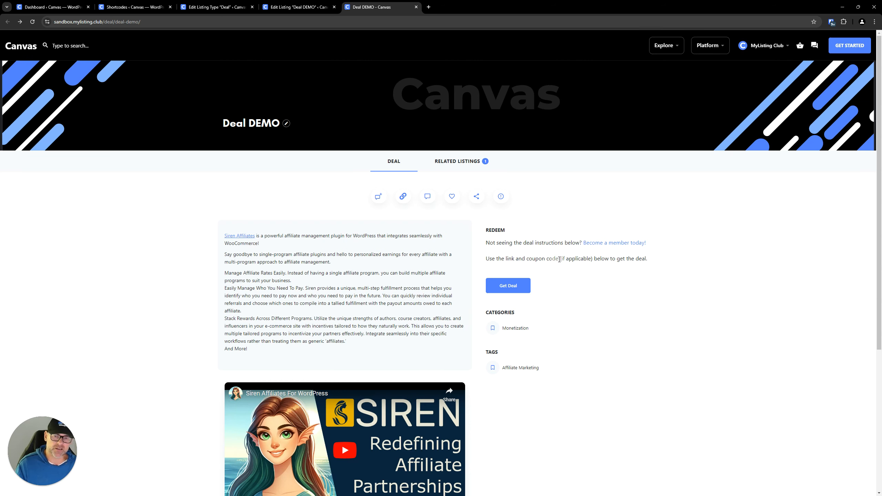
pyautogui.click(630, 258)
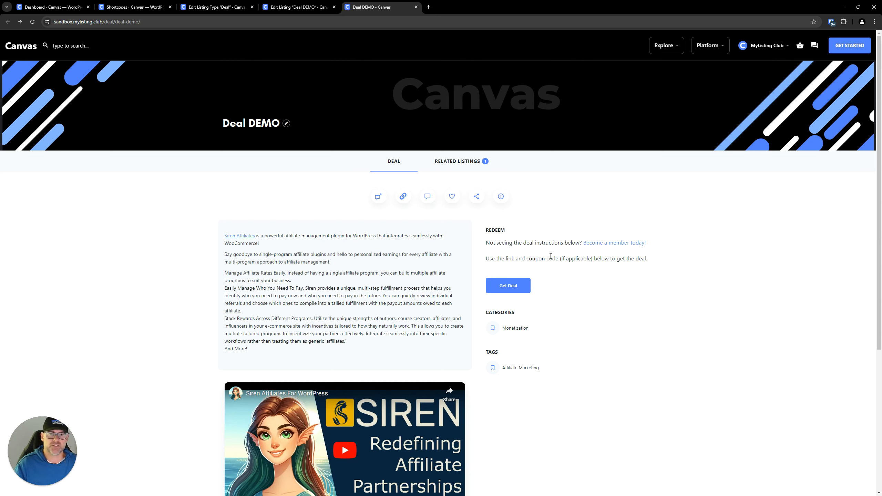
pyautogui.click(703, 283)
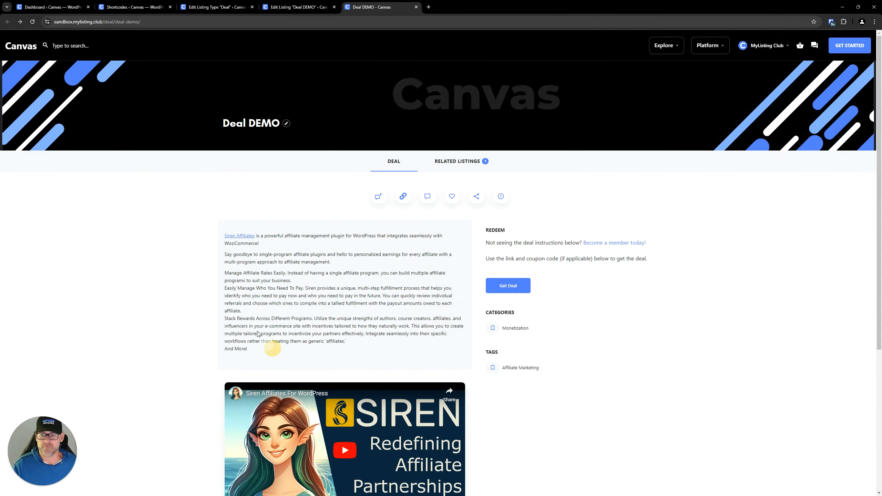
pyautogui.moveTo(272, 349); pyautogui.dragTo(178, 249)
pyautogui.click(710, 365)
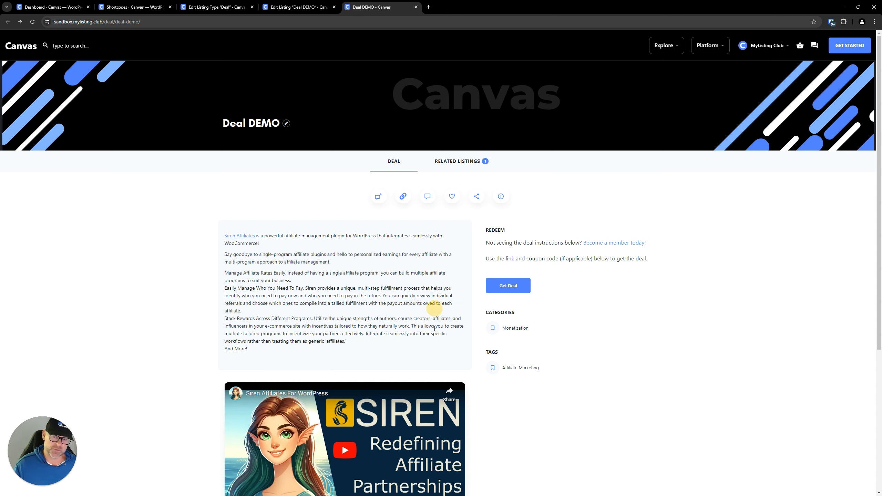